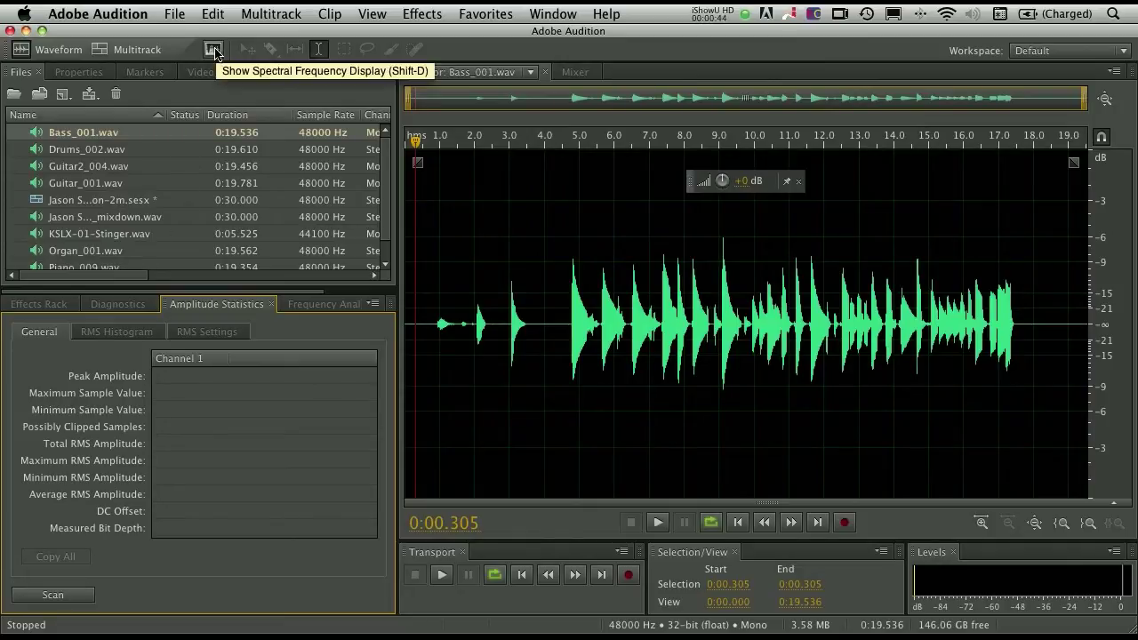
Step: Switch the editor for Bass_001.wav from the waveform view to the full spectral frequency display
click(213, 49)
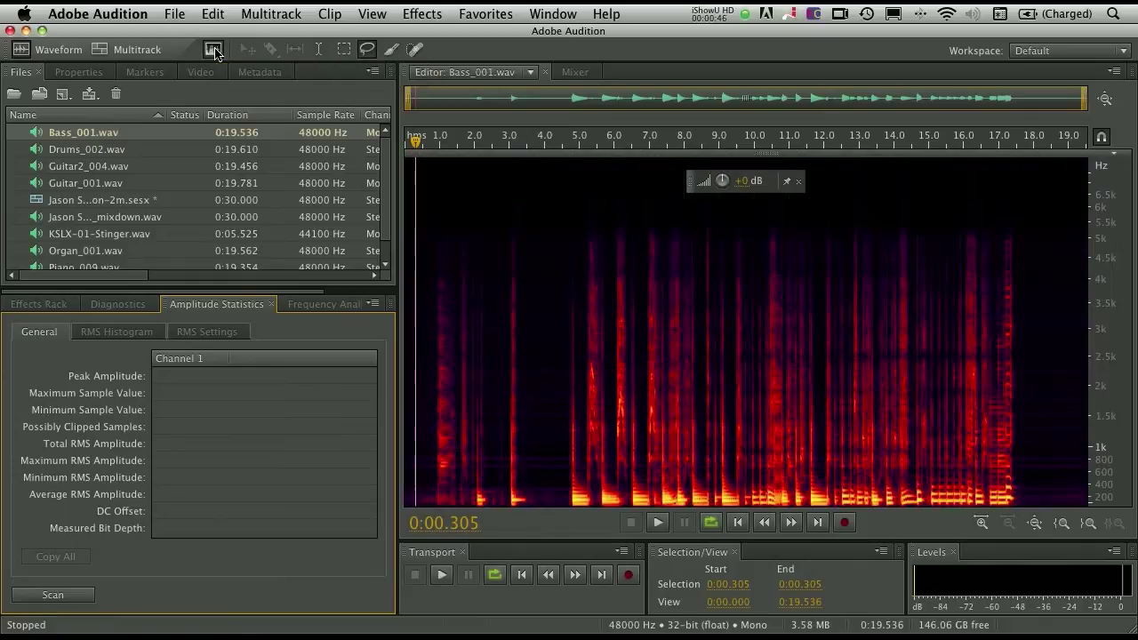
click(213, 50)
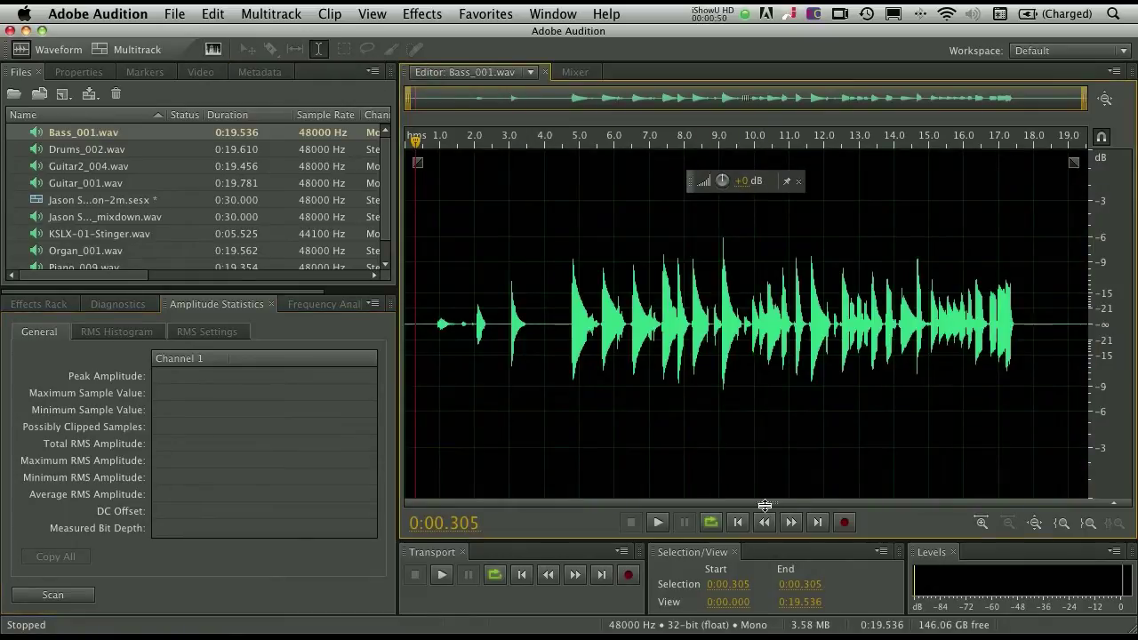
mouse_move(761, 501)
mouse_down()
mouse_move(752, 218)
mouse_move(752, 305)
mouse_move(747, 206)
mouse_move(747, 287)
mouse_move(716, 135)
mouse_up()
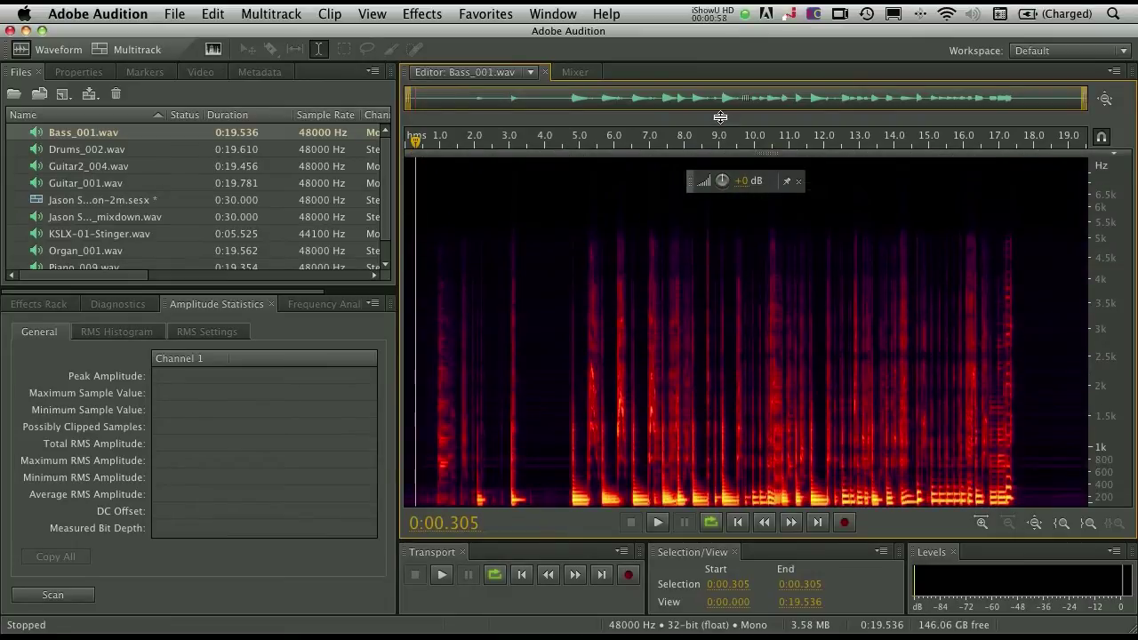
key(d)
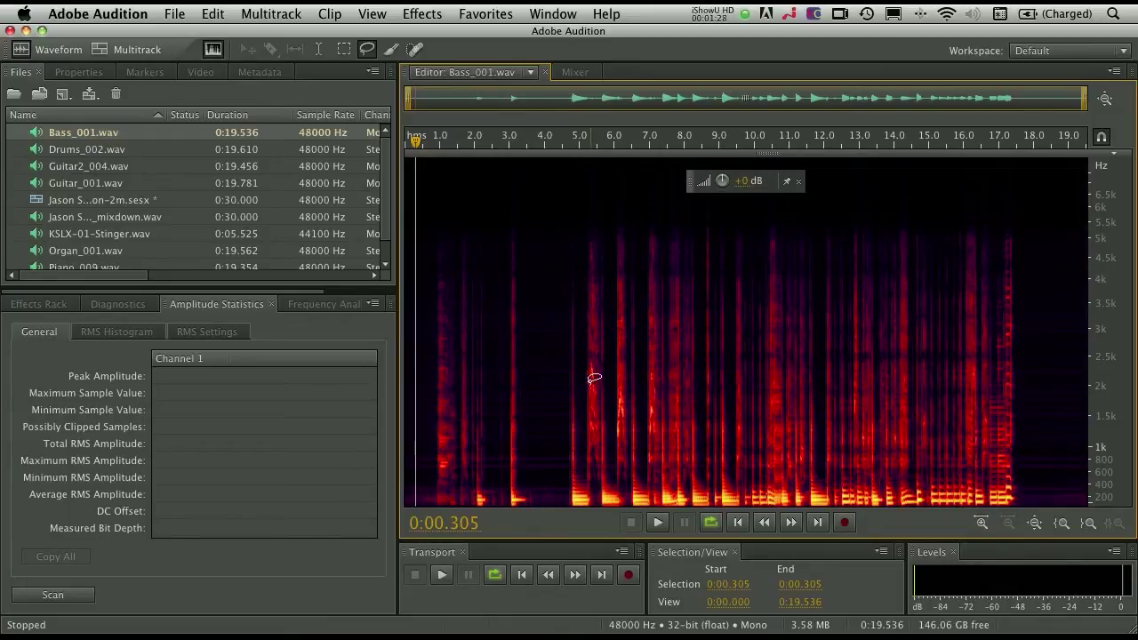
Step: Scan the file's amplitude statistics and audition the bass recording from about 4.6 s
click(52, 594)
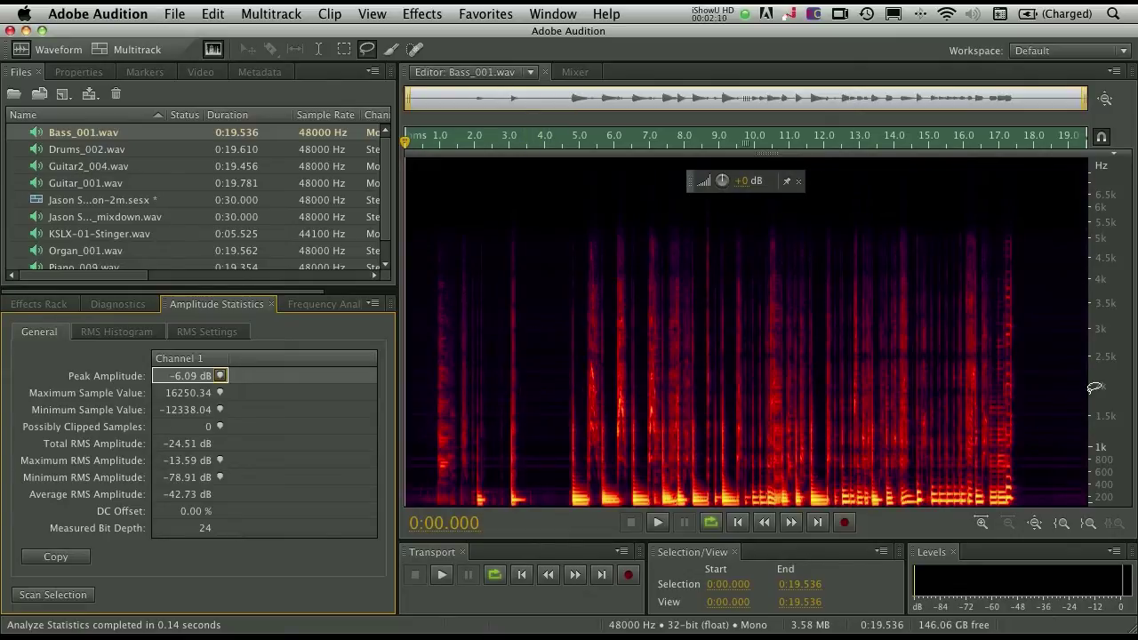
click(566, 366)
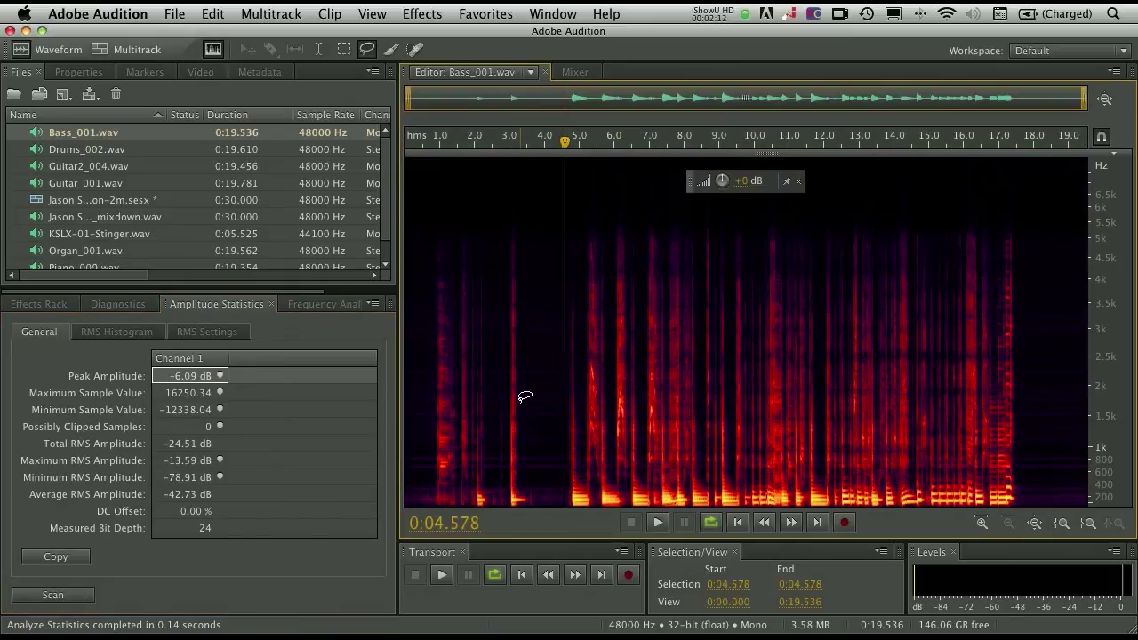
key(space)
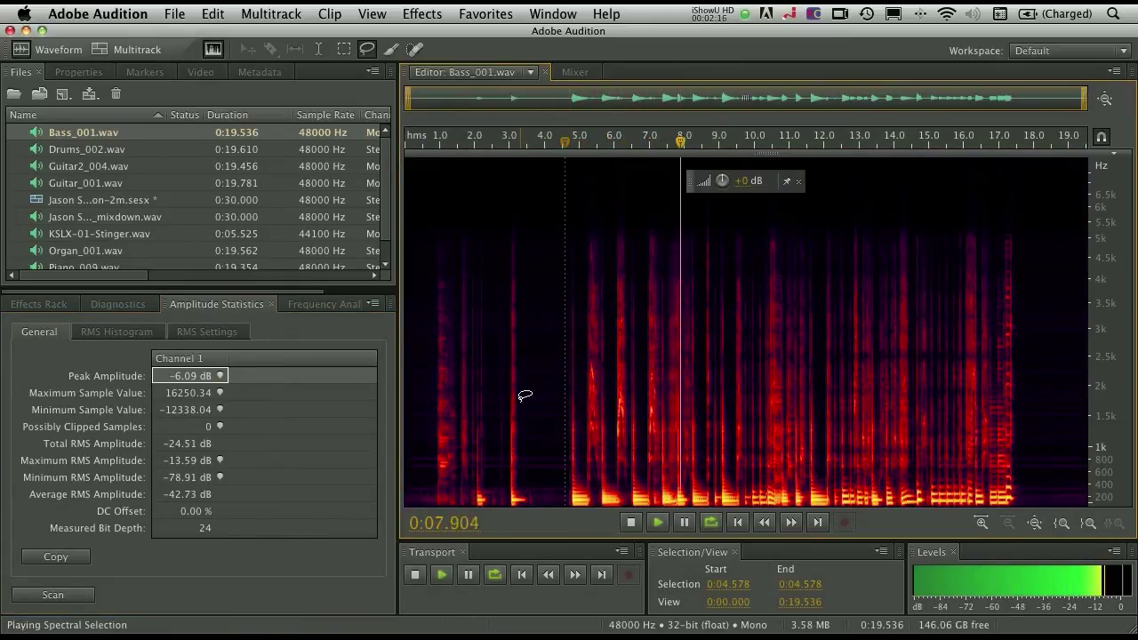
key(space)
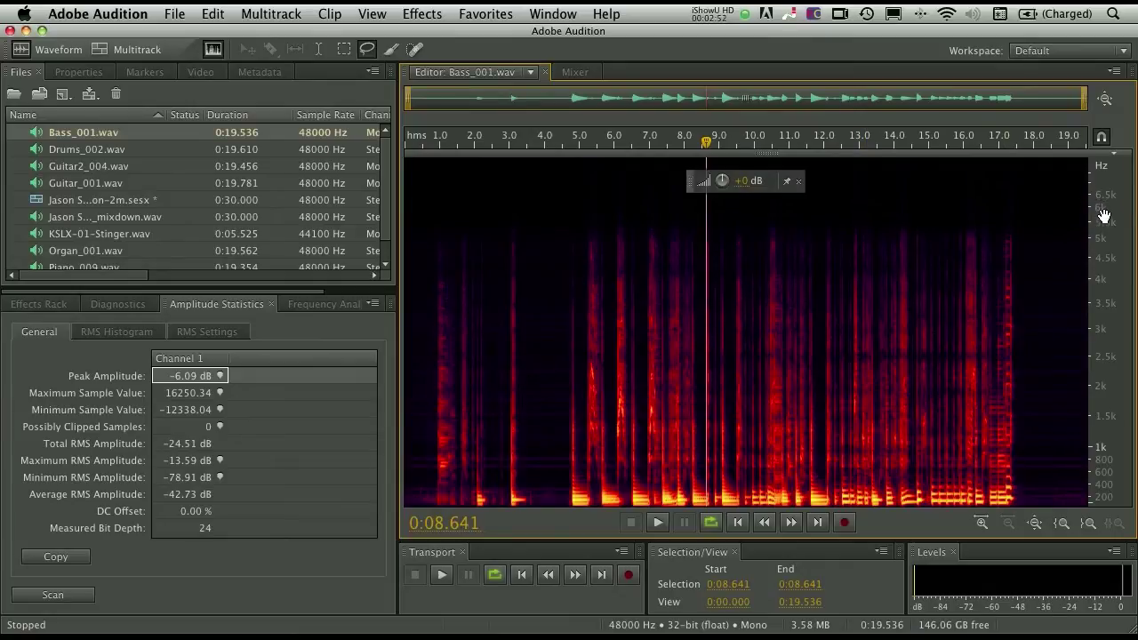
Step: Widen the displayed frequency range and try freehand lasso selections in the spectral display, clearing each one
scroll(1103, 215, up, 2)
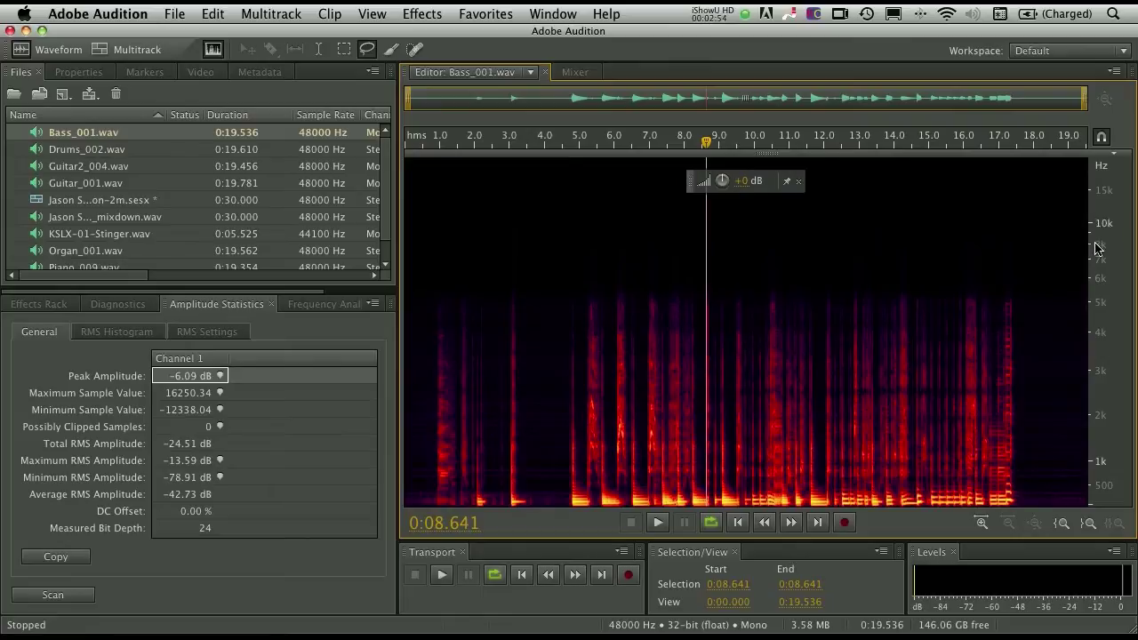
mouse_move(1004, 173)
mouse_down()
mouse_move(780, 182)
mouse_move(832, 231)
mouse_move(978, 174)
mouse_move(807, 196)
mouse_up()
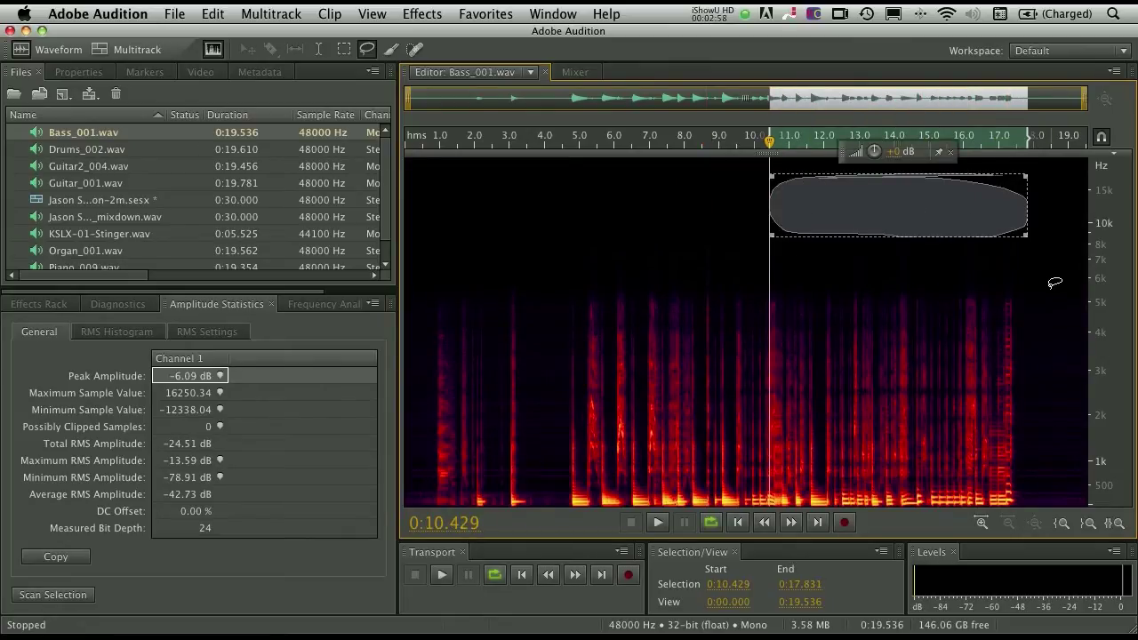
click(917, 274)
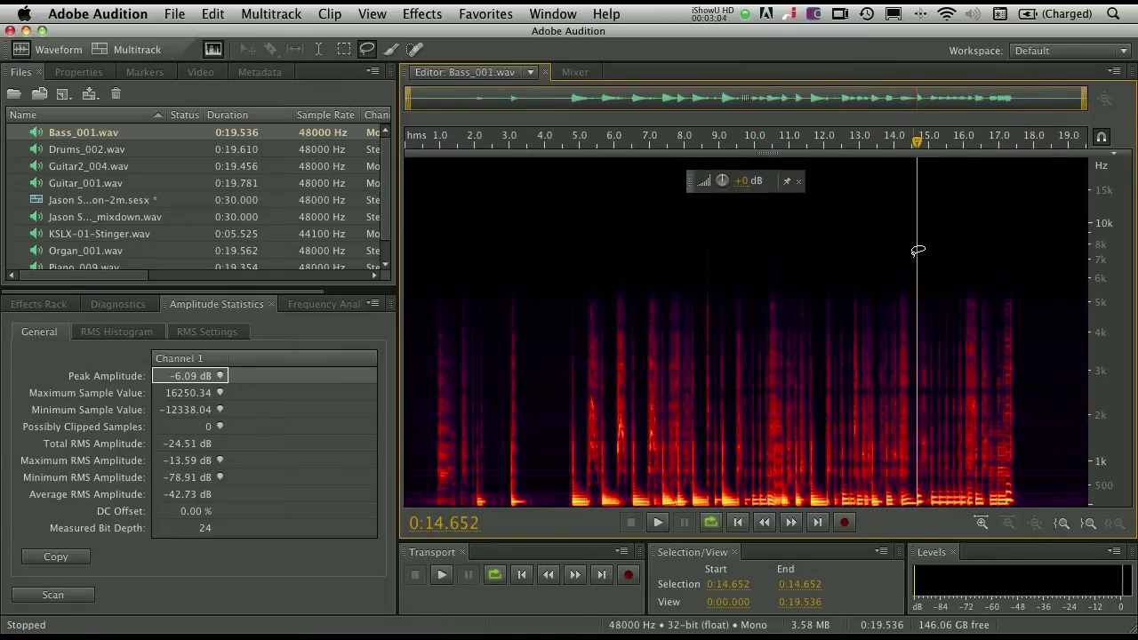
mouse_move(737, 234)
mouse_down()
mouse_move(685, 236)
mouse_move(730, 229)
mouse_up()
click(860, 223)
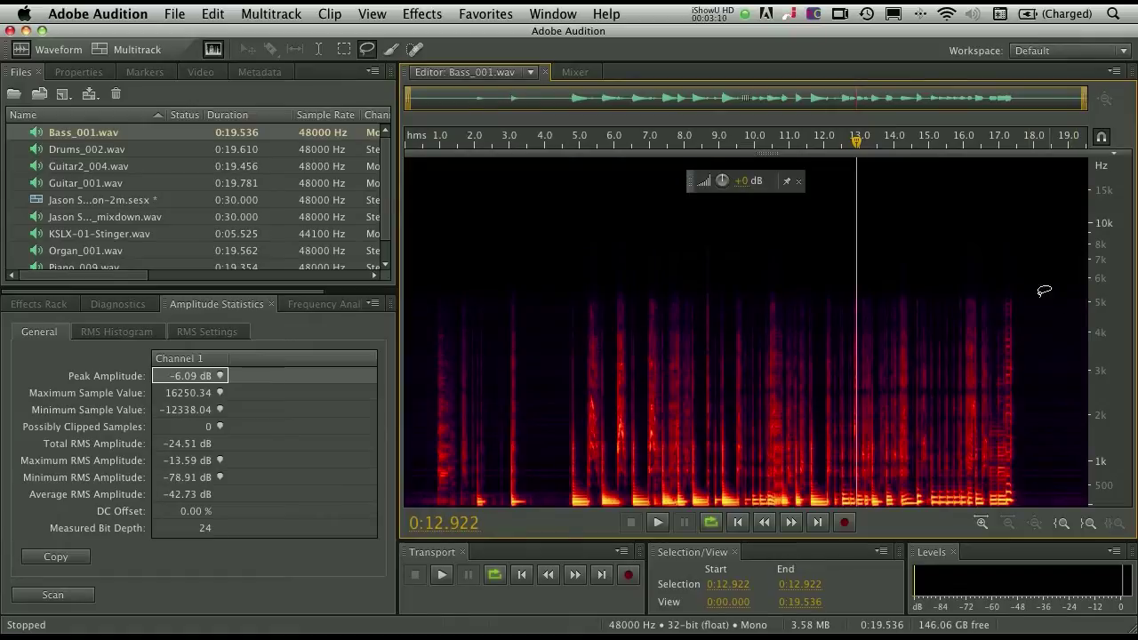
mouse_move(998, 185)
mouse_down()
mouse_move(910, 187)
mouse_move(1041, 208)
mouse_move(916, 192)
mouse_up()
click(974, 251)
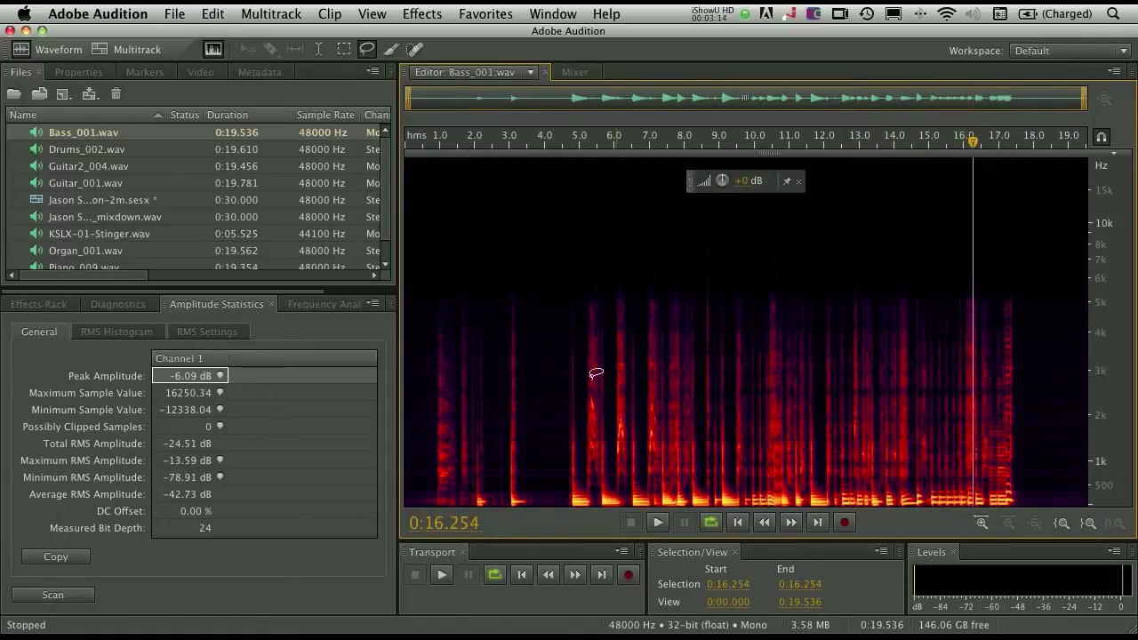
mouse_move(545, 316)
mouse_down()
mouse_move(556, 465)
mouse_move(545, 315)
mouse_up()
click(521, 395)
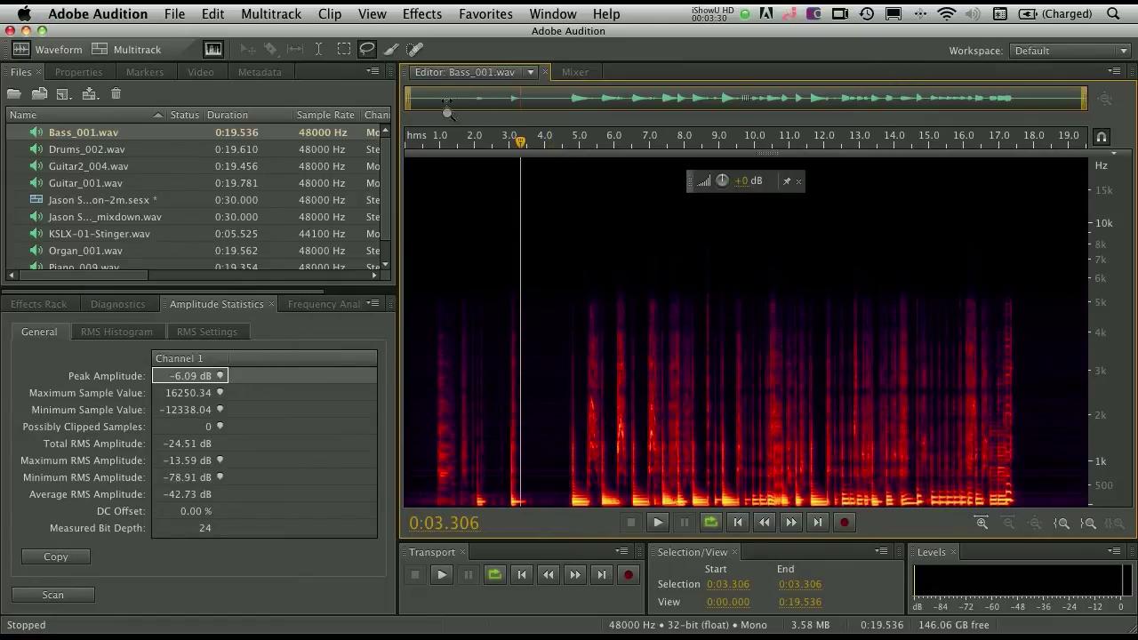
Step: Zoom to the end of the recording and marquee-select the quiet area from about 17.7 to 18.4 s, below about 3.5 kHz
drag(447, 111, 920, 124)
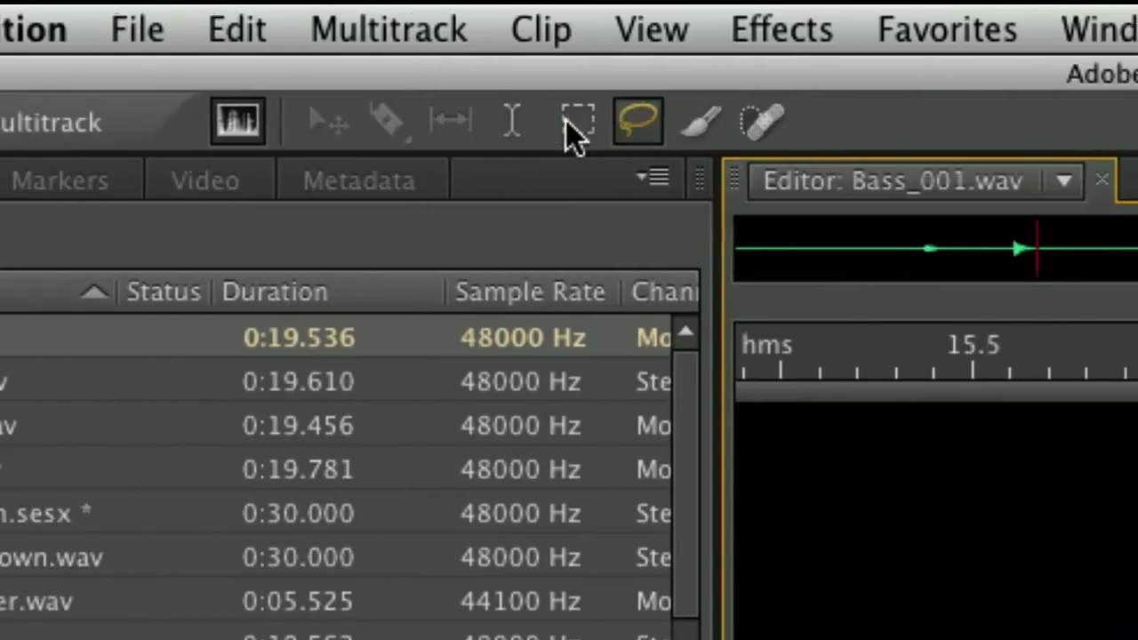
click(573, 122)
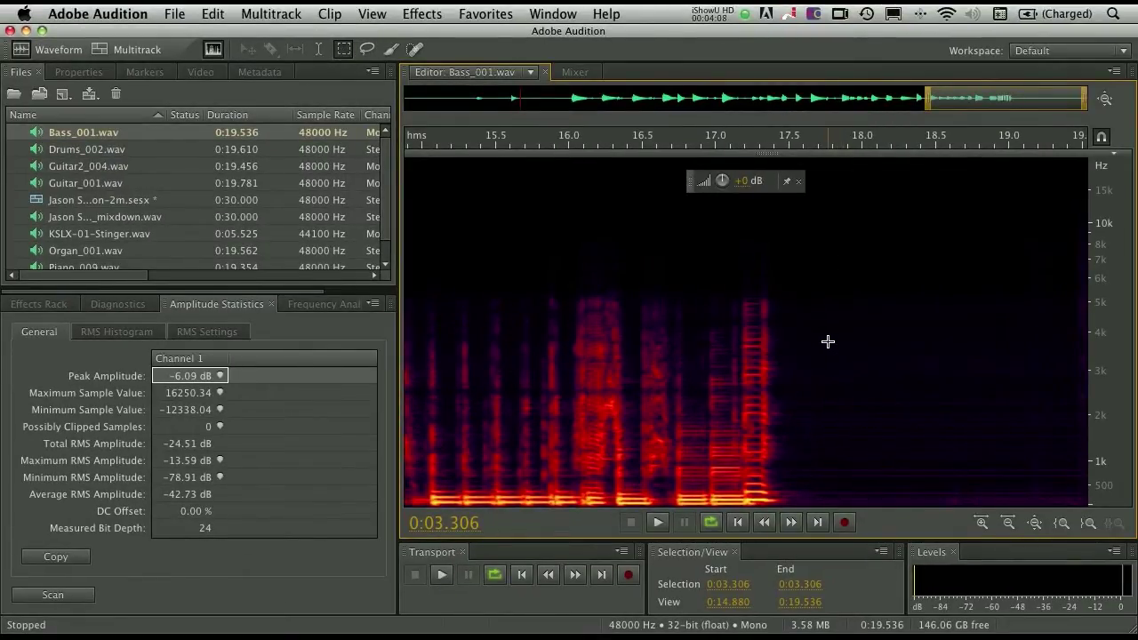
drag(822, 351, 925, 529)
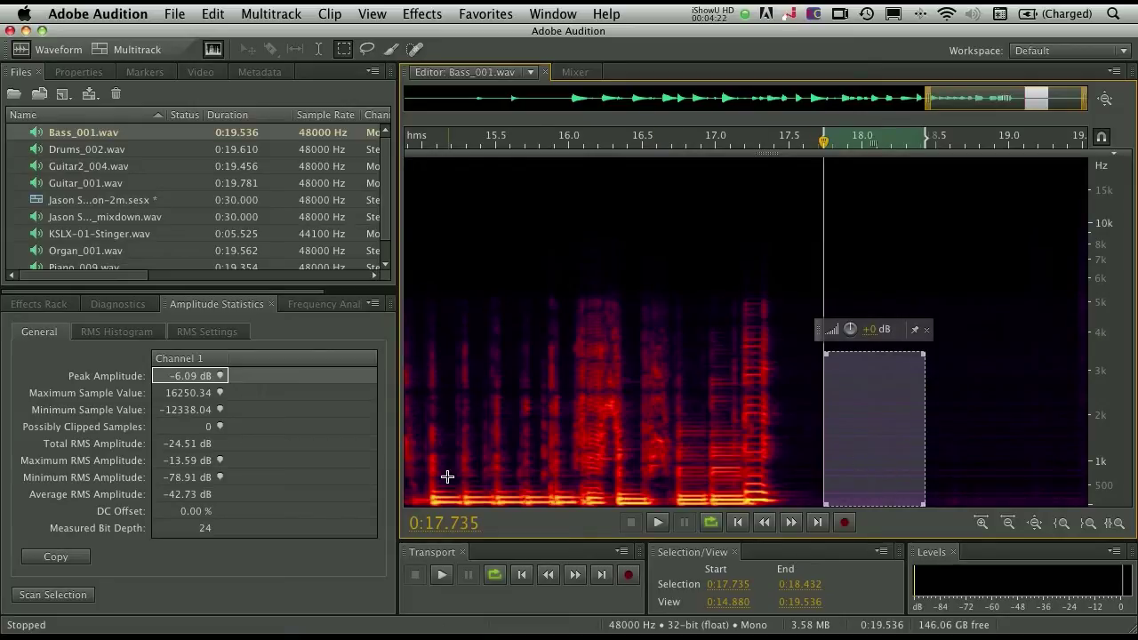
Step: Marquee-select the low bass frequencies from about 15.3 to 16.1 s and audition only that spectral selection
drag(461, 473, 578, 507)
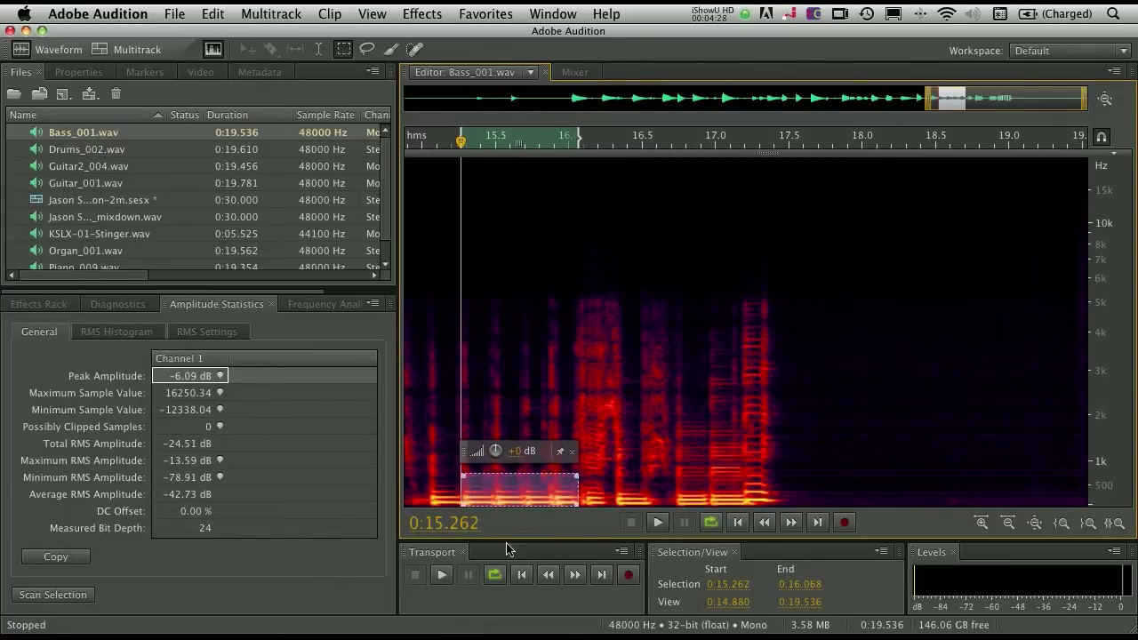
click(442, 574)
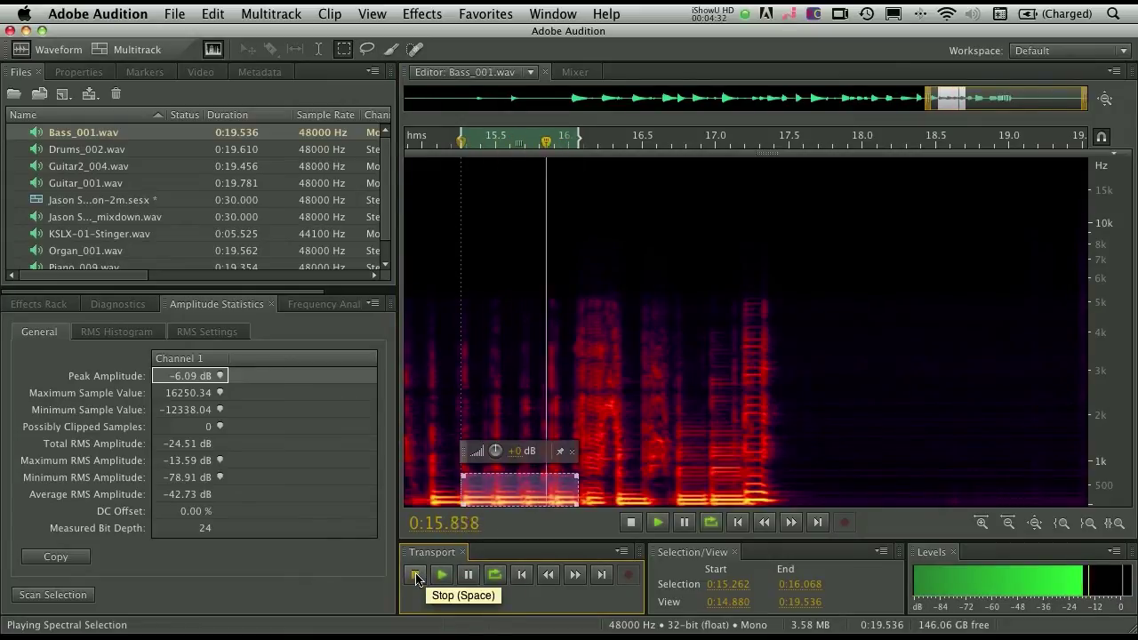
click(415, 575)
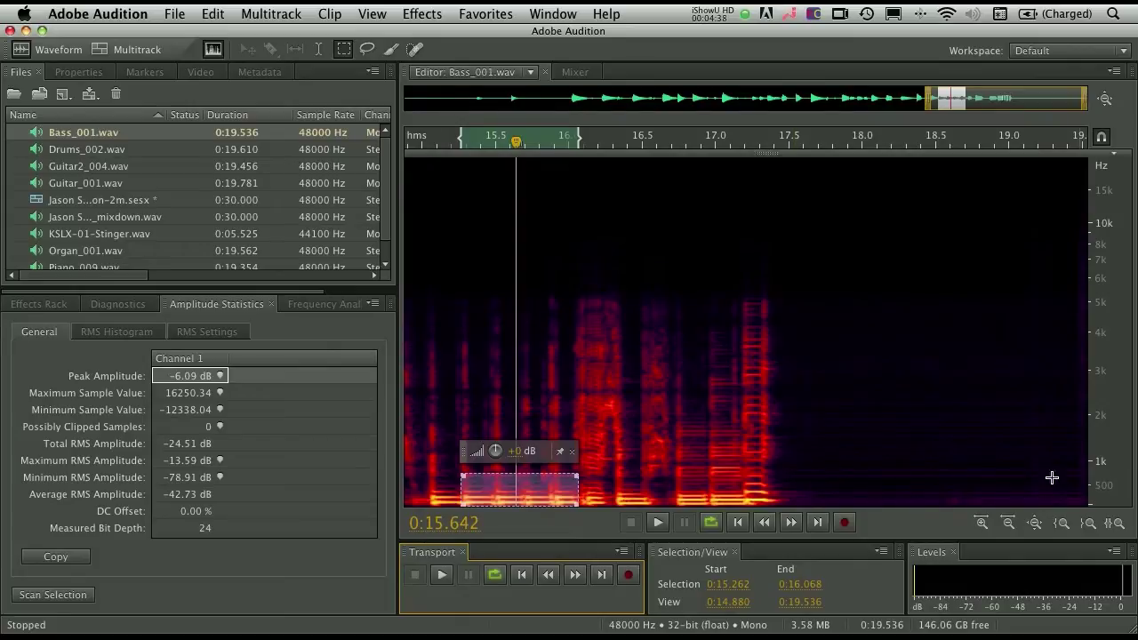
Step: Review the Spectral Display preferences, including the option to play only selected frequencies, and leave them without saving
click(66, 11)
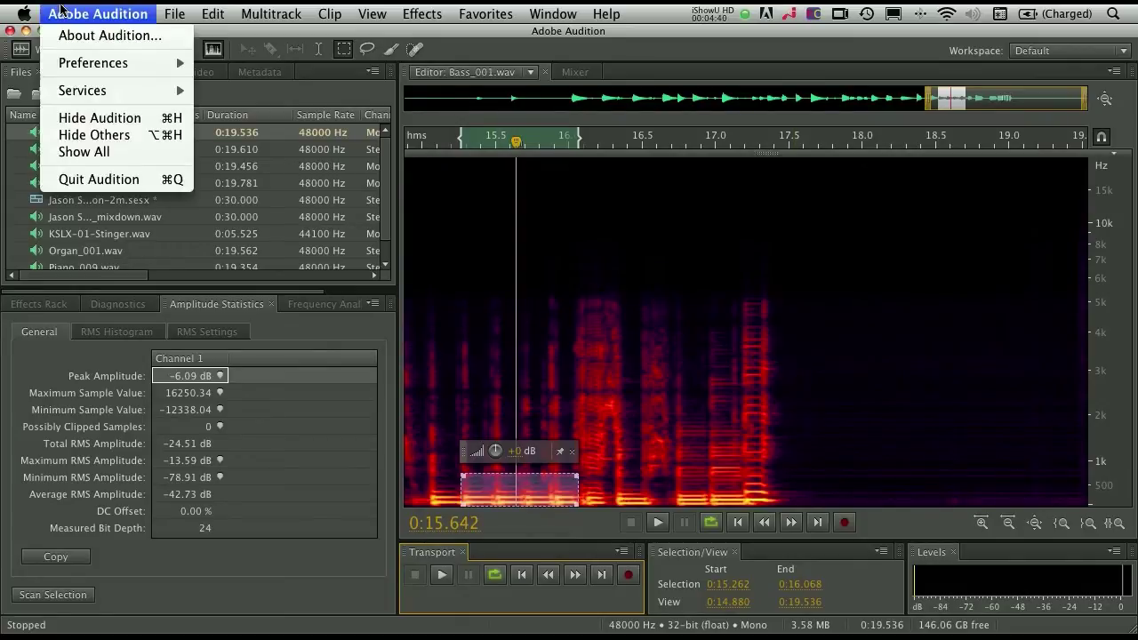
mouse_move(88, 62)
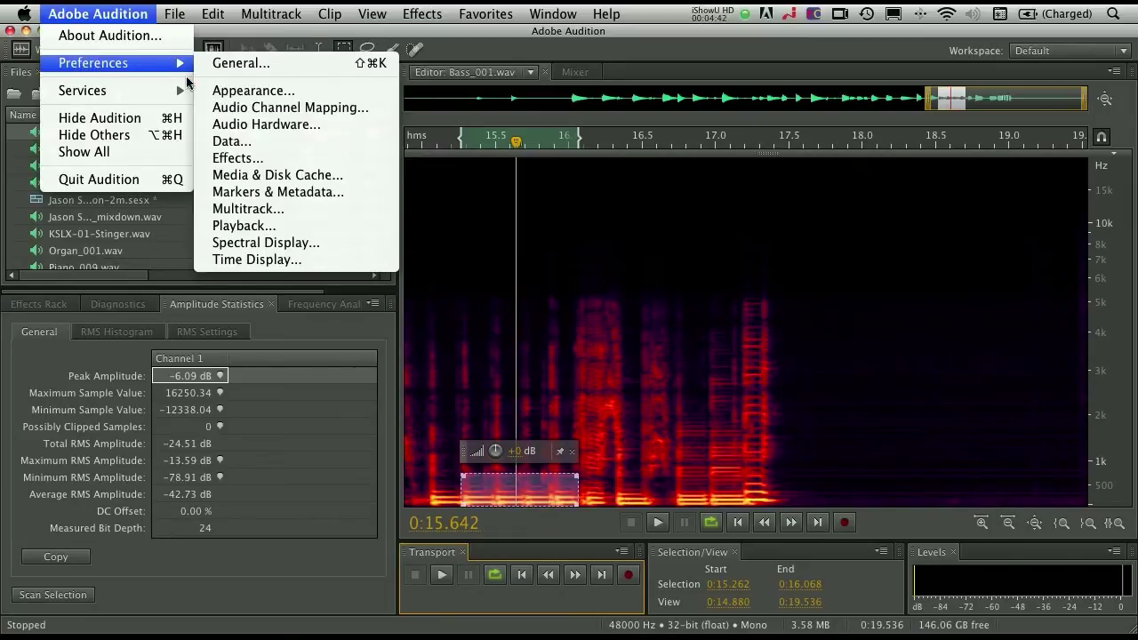
click(329, 245)
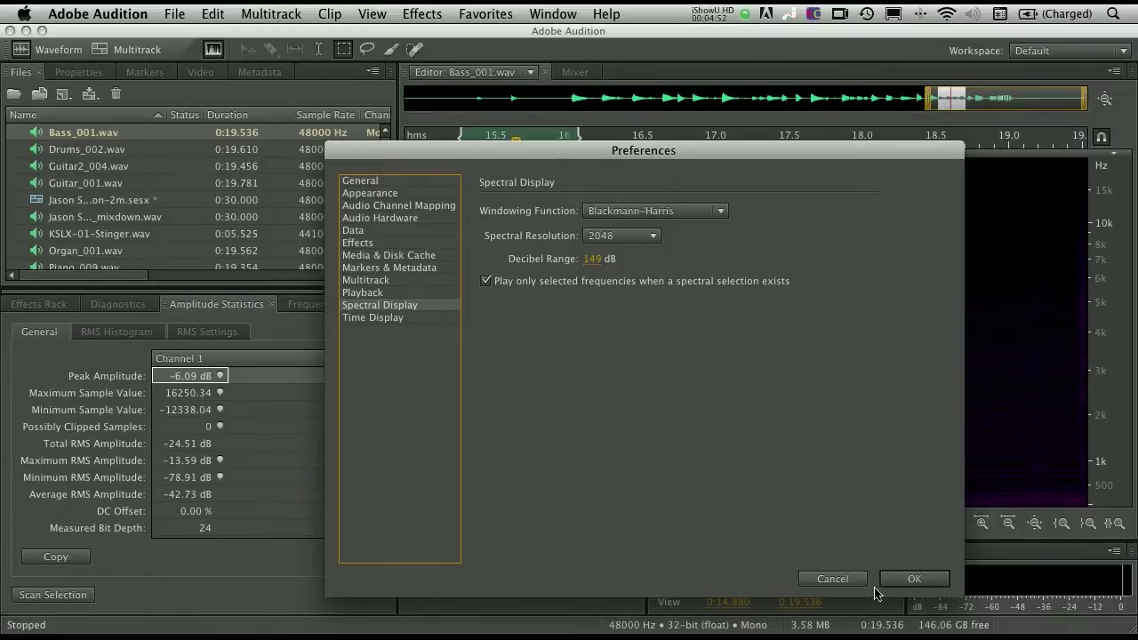
click(839, 578)
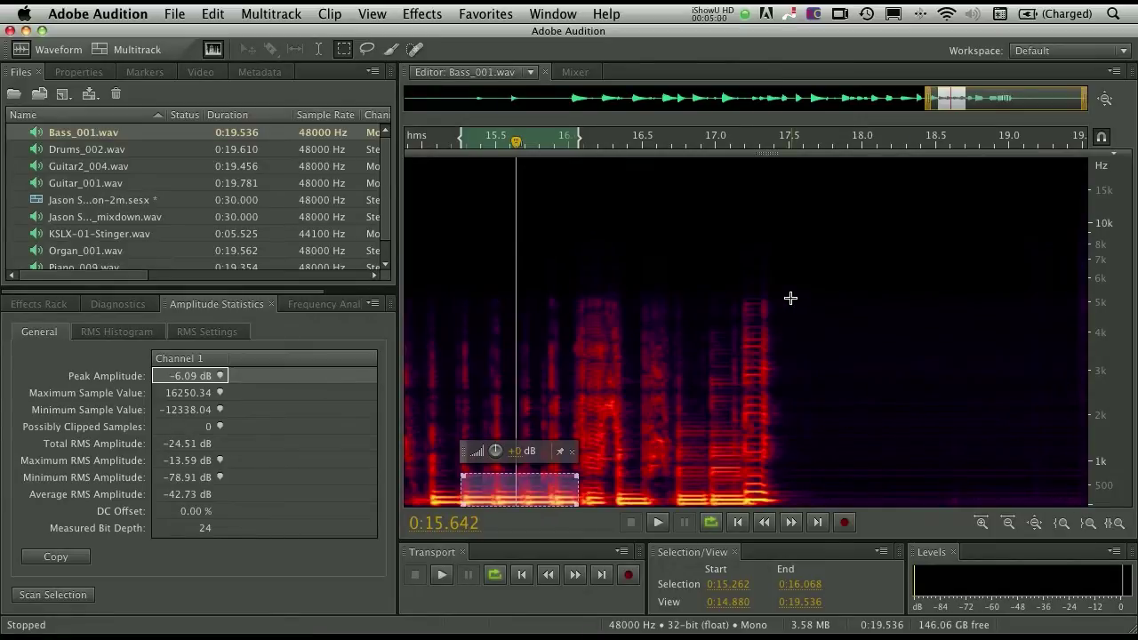
Step: Capture a noise print from a marquee selection of about 17.7 to 18.4 s below about 4 kHz, and suppress future alerts
scroll(838, 312, left, 2)
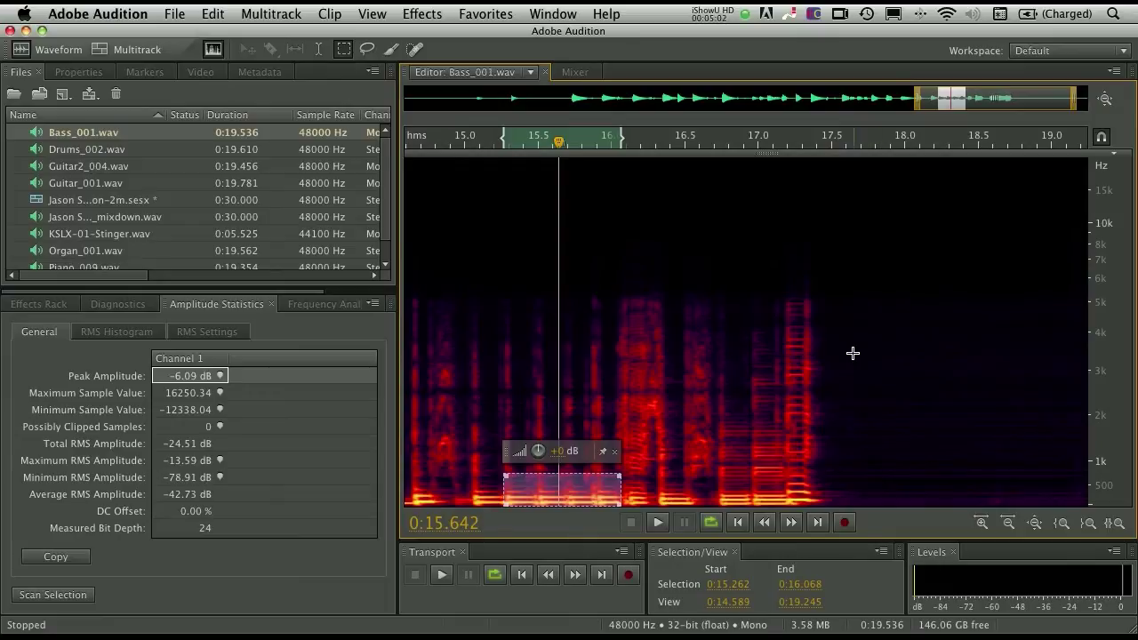
drag(864, 342, 965, 518)
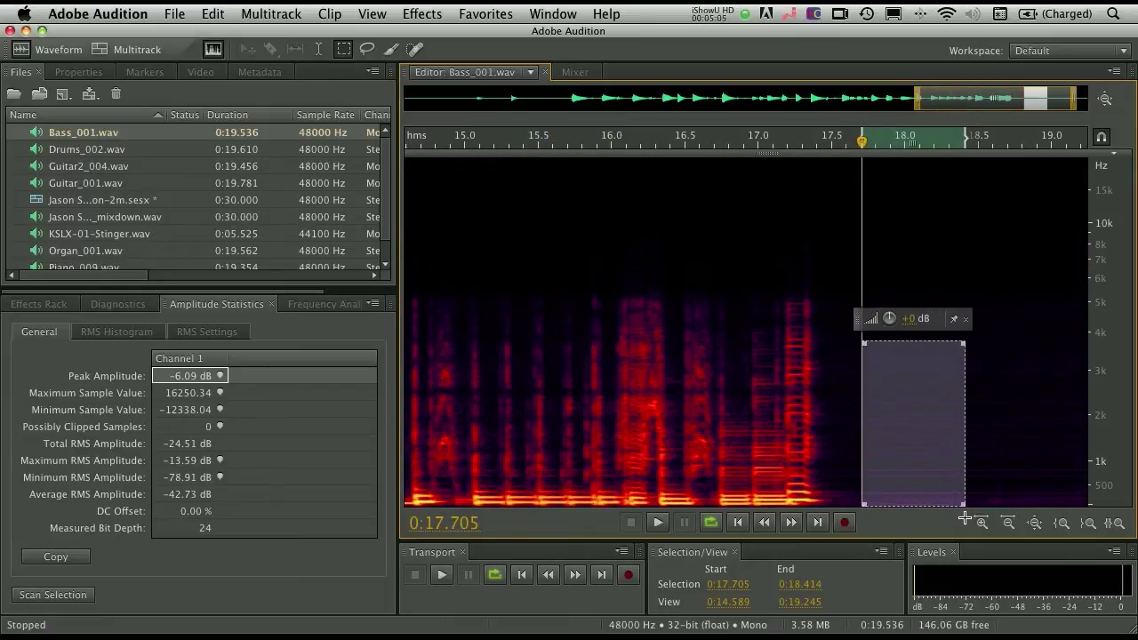
right_click(908, 400)
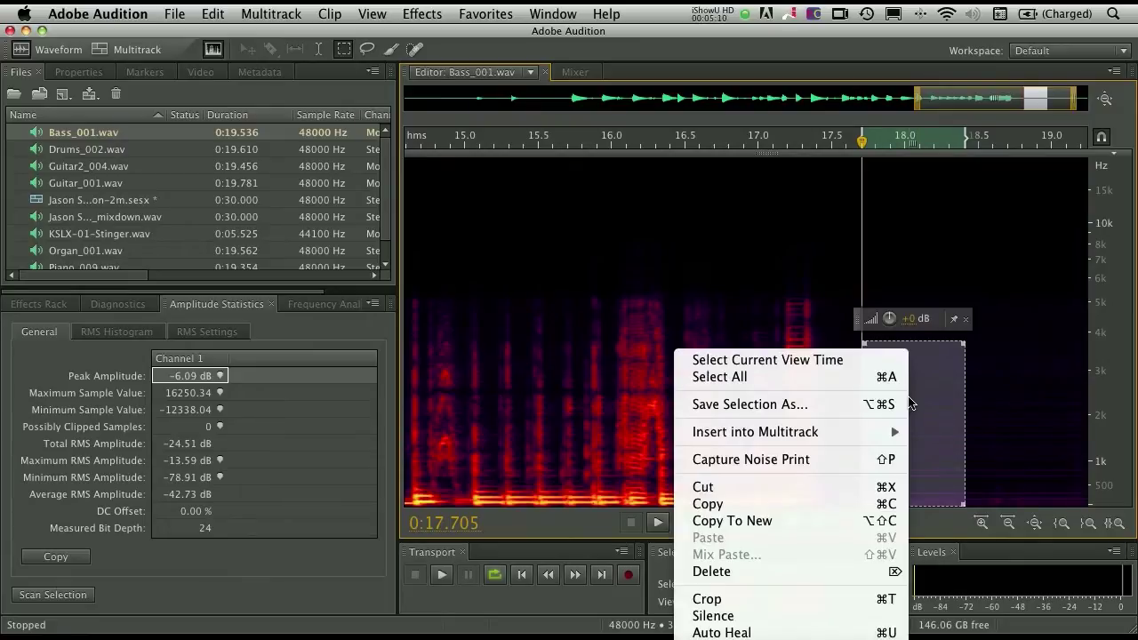
click(848, 464)
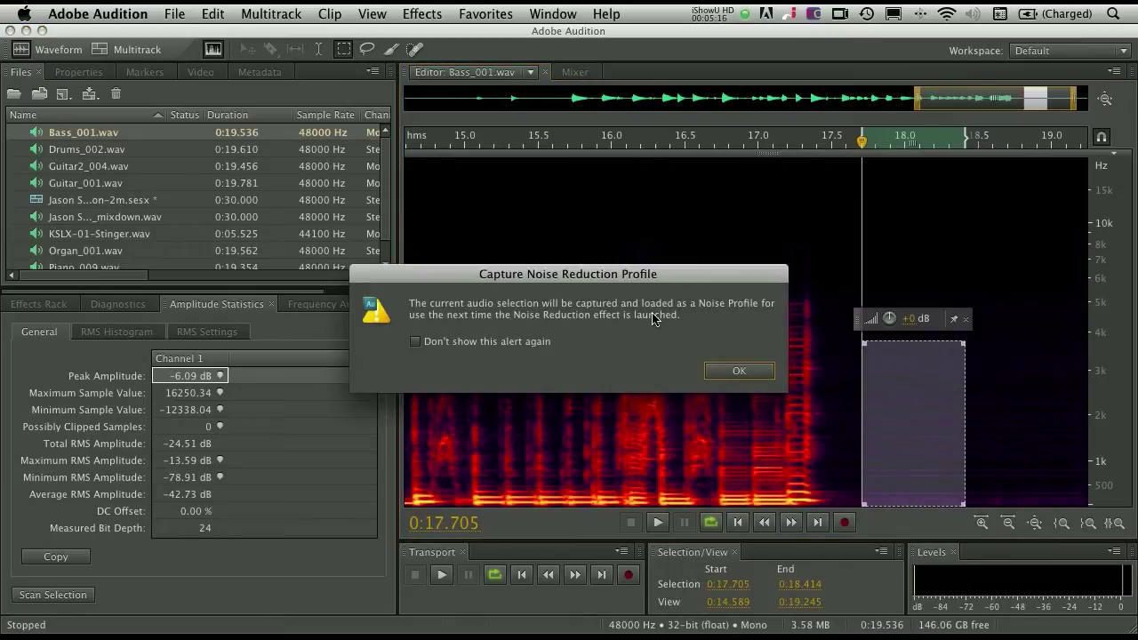
click(451, 345)
click(729, 377)
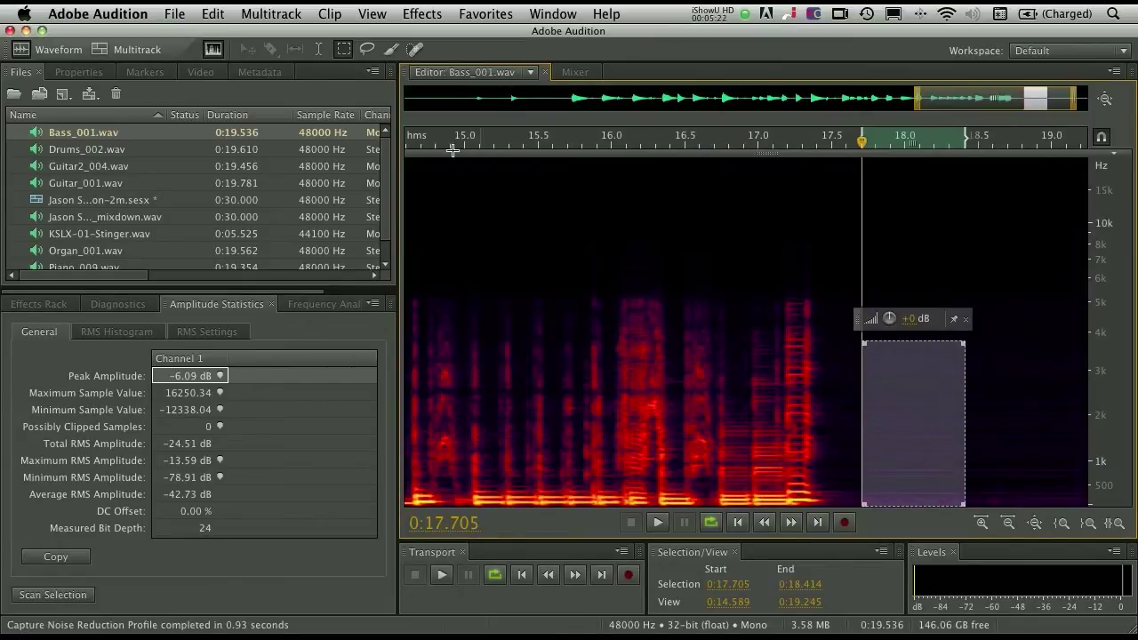
Step: Apply Noise Reduction (process) to the entire file using the captured noise print, with Noise Reduction at 100% and Reduce by 40 dB
click(422, 16)
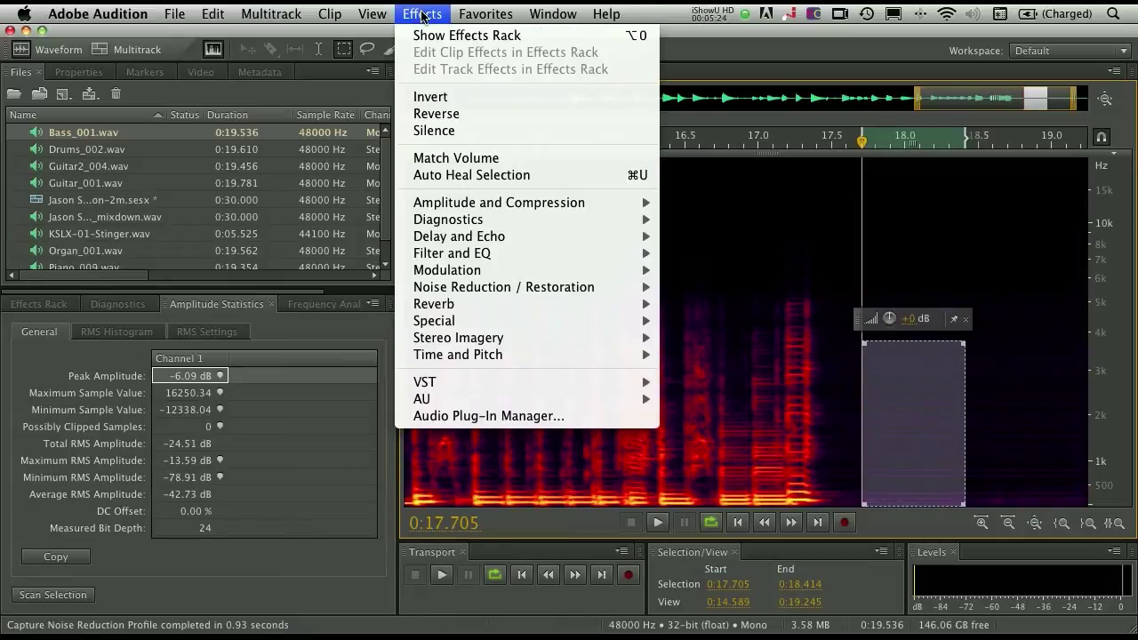
mouse_move(494, 287)
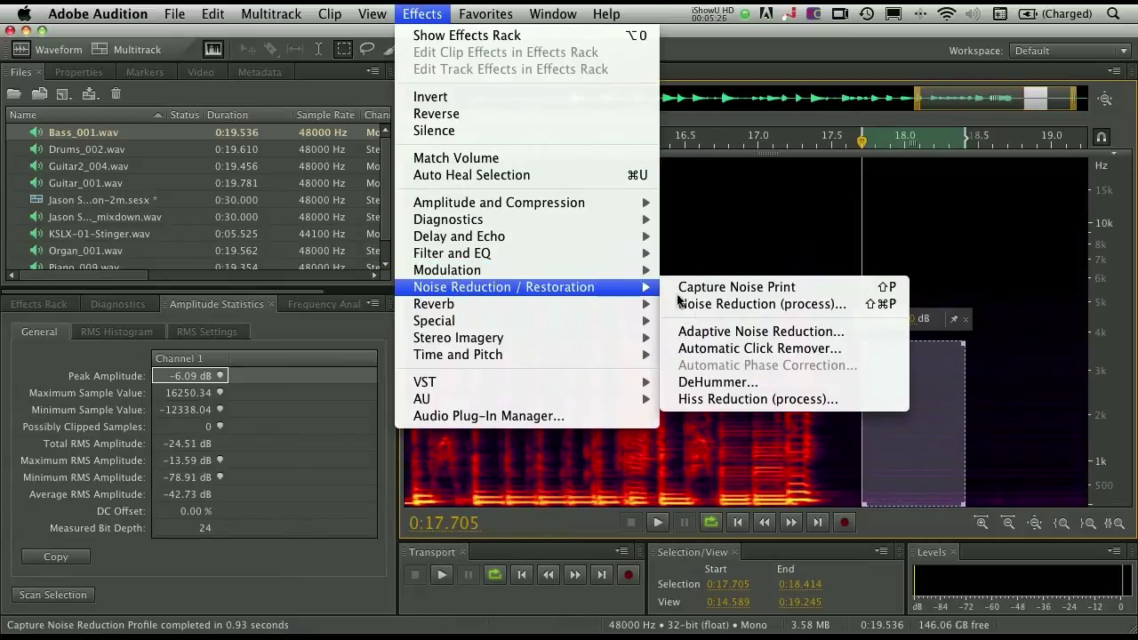
click(752, 305)
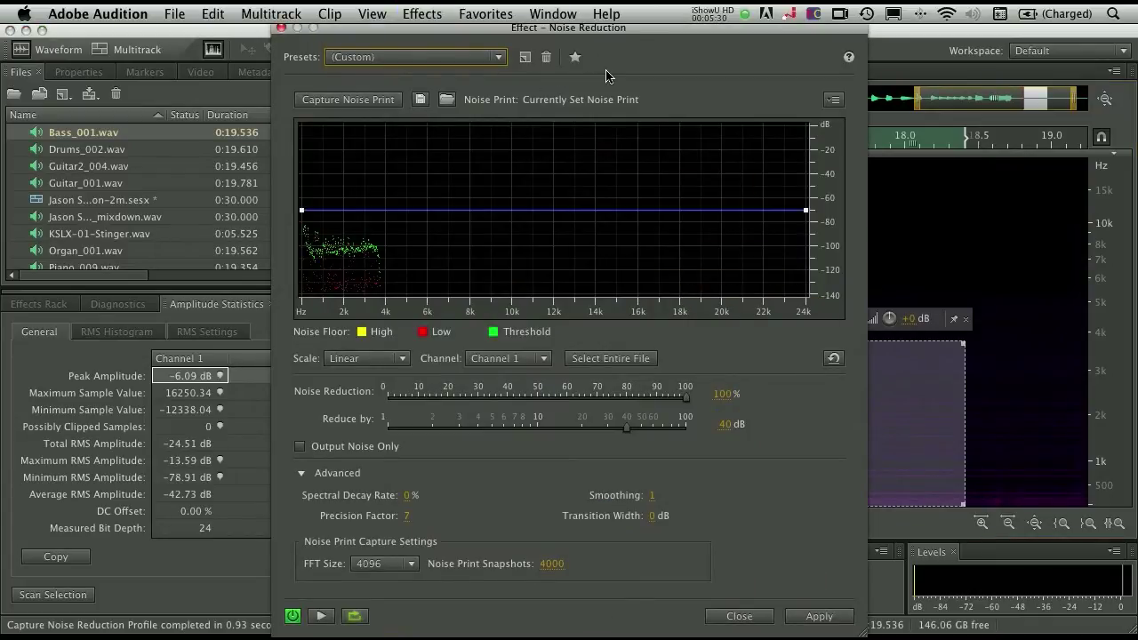
click(615, 365)
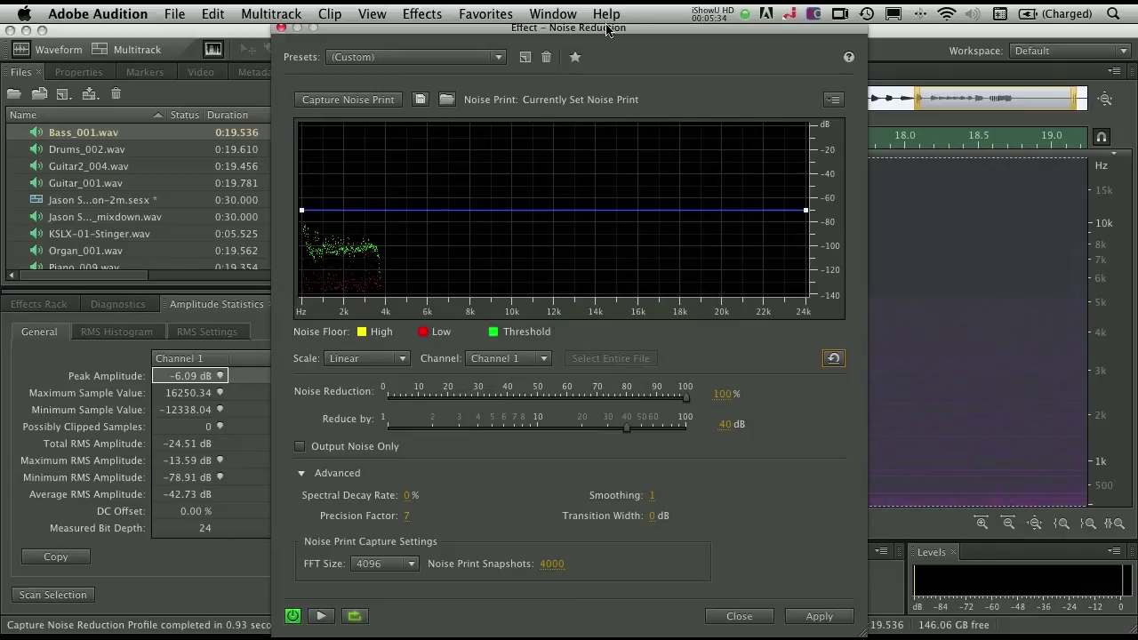
drag(608, 31, 627, 36)
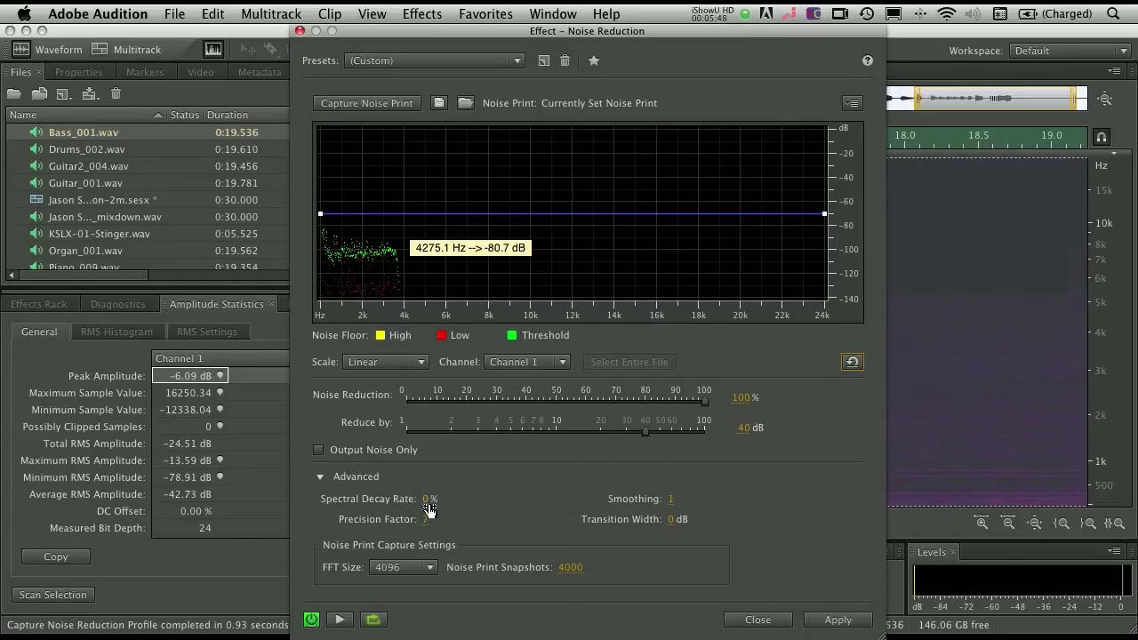
mouse_move(429, 510)
mouse_move(709, 406)
mouse_down()
mouse_move(681, 400)
mouse_move(711, 406)
mouse_up()
click(834, 620)
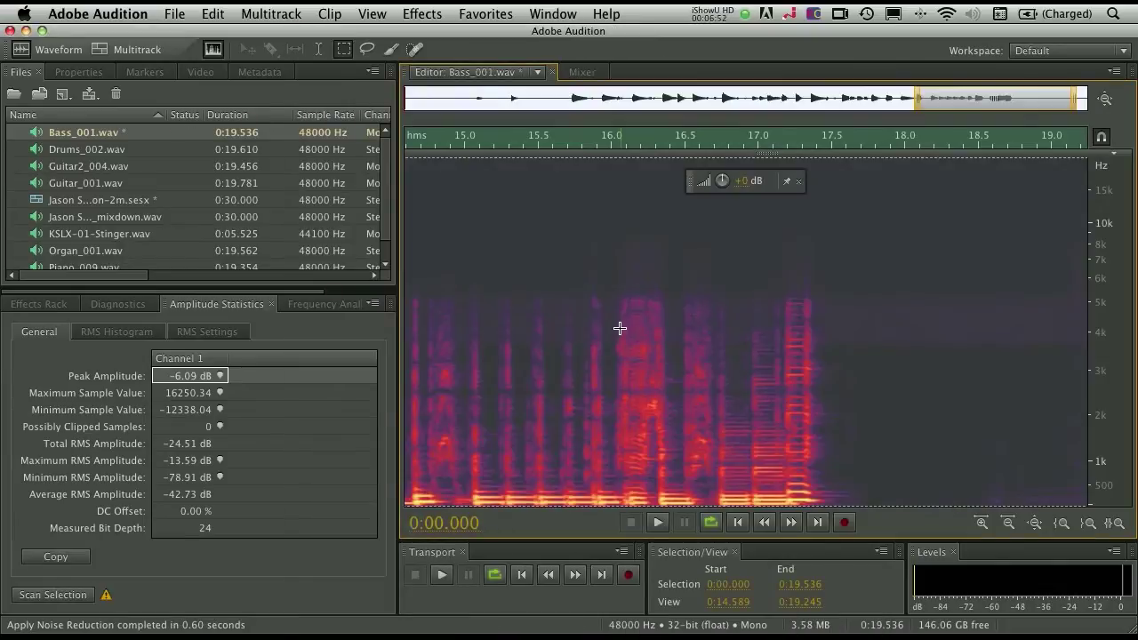
Step: Undo the noise reduction and audition the original bass from about 15.86 s and from about 14.75 s
click(557, 266)
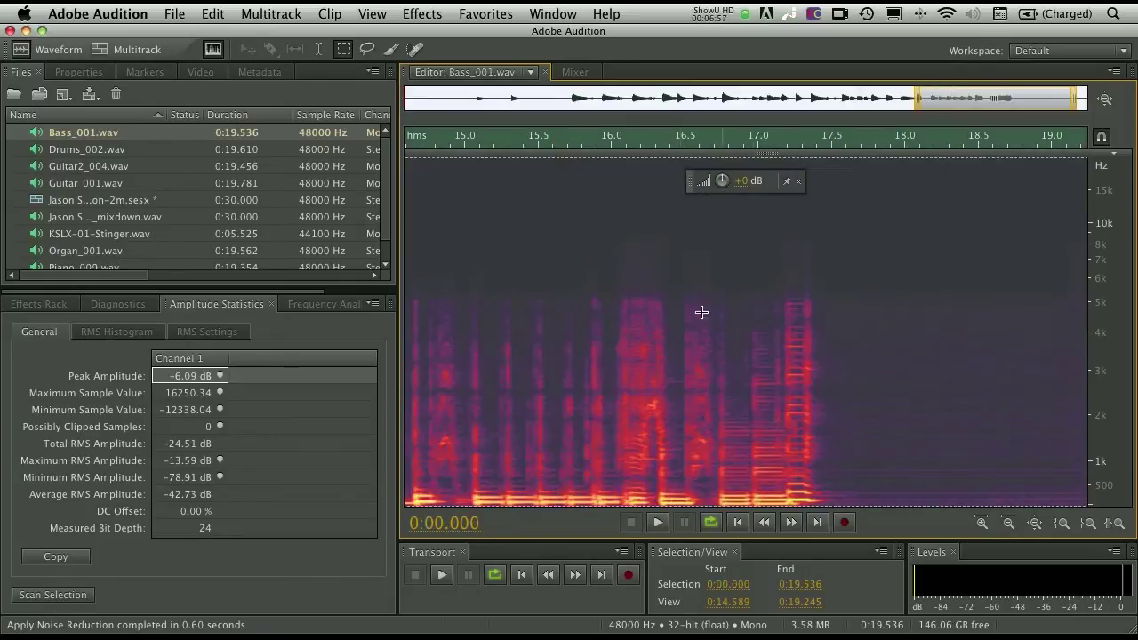
click(683, 303)
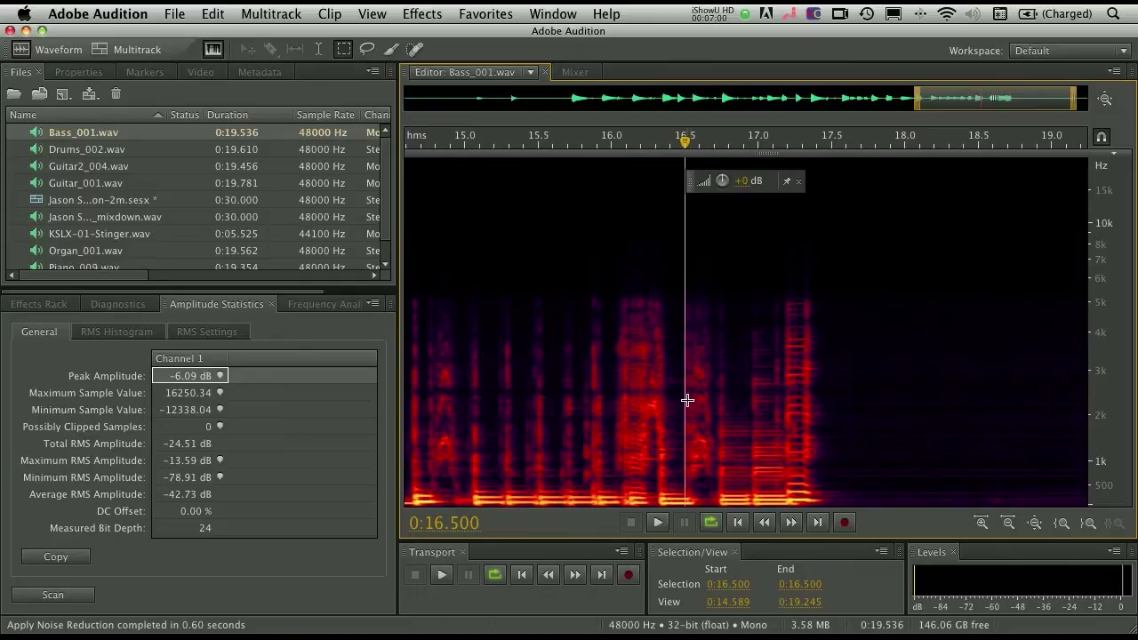
click(590, 356)
key(space)
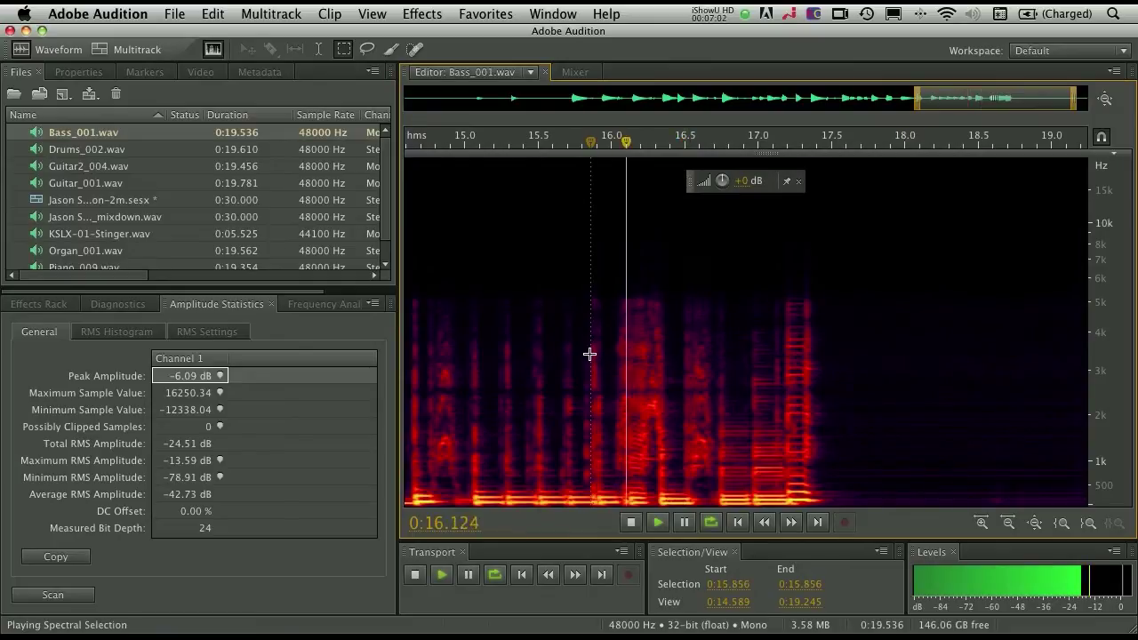
click(429, 335)
key(space)
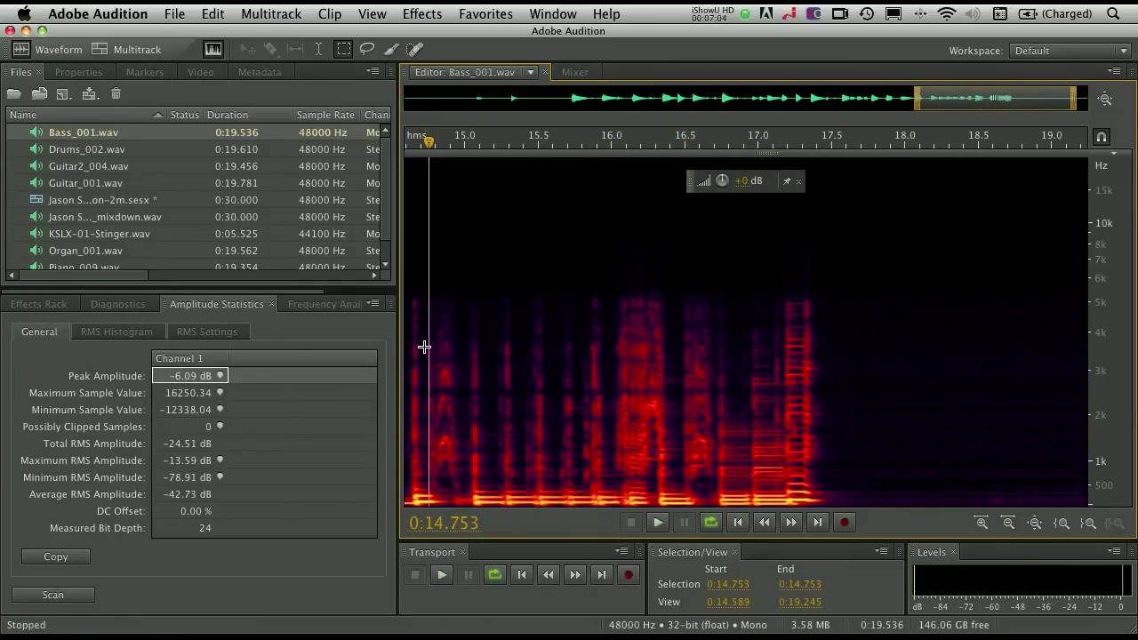
key(space)
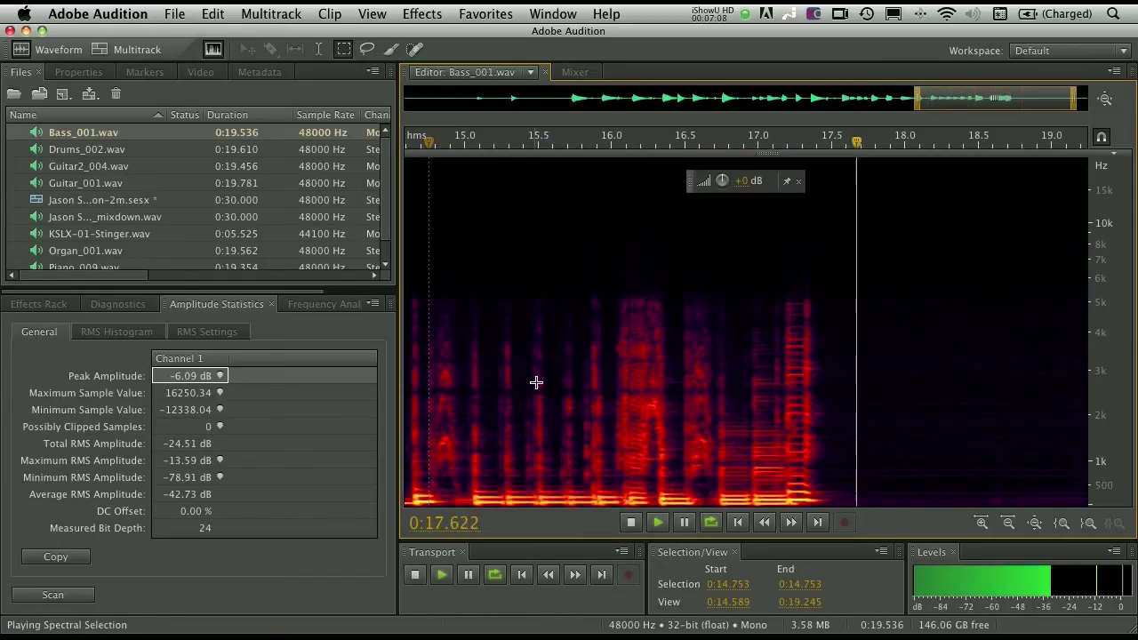
key(space)
Step: Redo the noise reduction and audition the cleaned bass from about 14.72 s through the silence after the final note
click(212, 13)
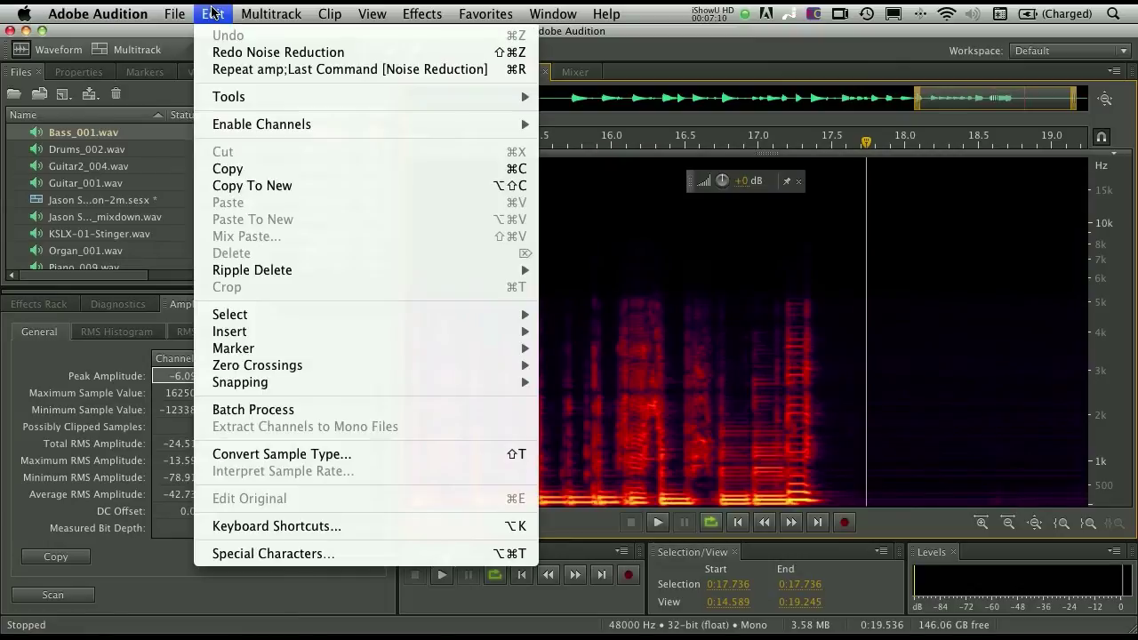
click(226, 55)
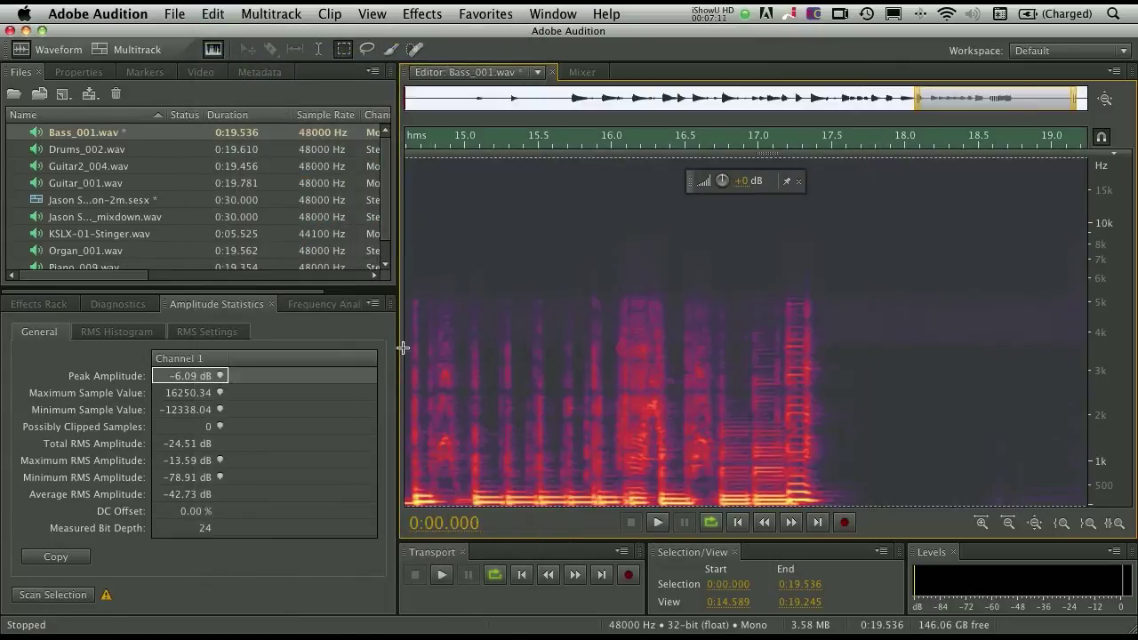
click(426, 284)
key(space)
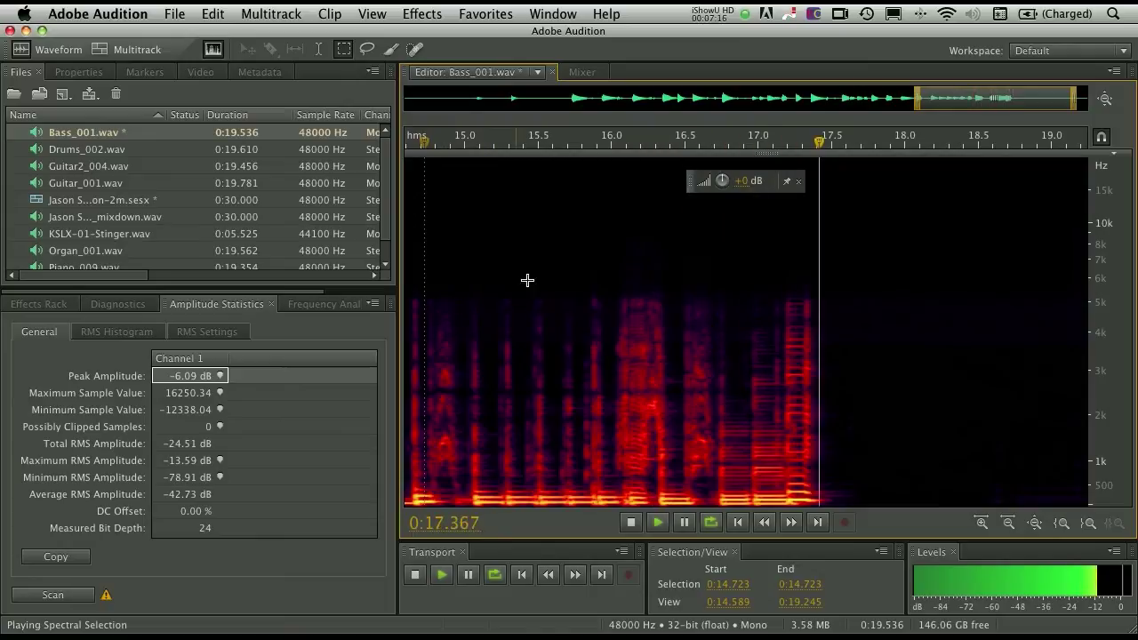
key(space)
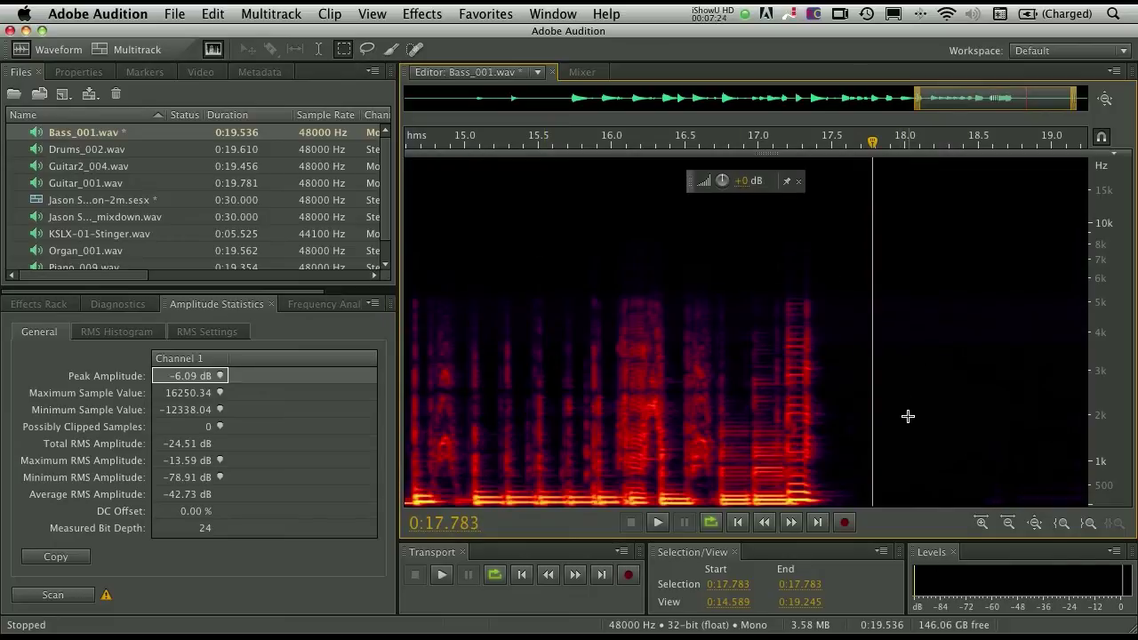
Step: Inspect the gap between bass notes by marquee-selecting about 3.6 to 4.3 s around 4 to 6 kHz, and clear the selection
drag(992, 96, 565, 117)
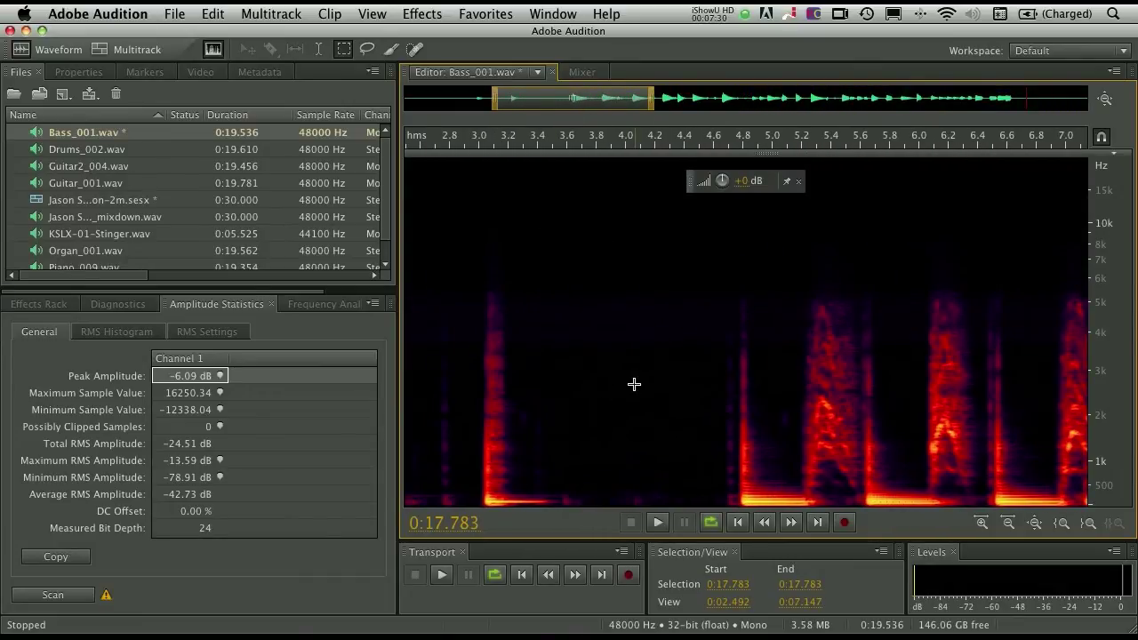
drag(567, 285, 676, 354)
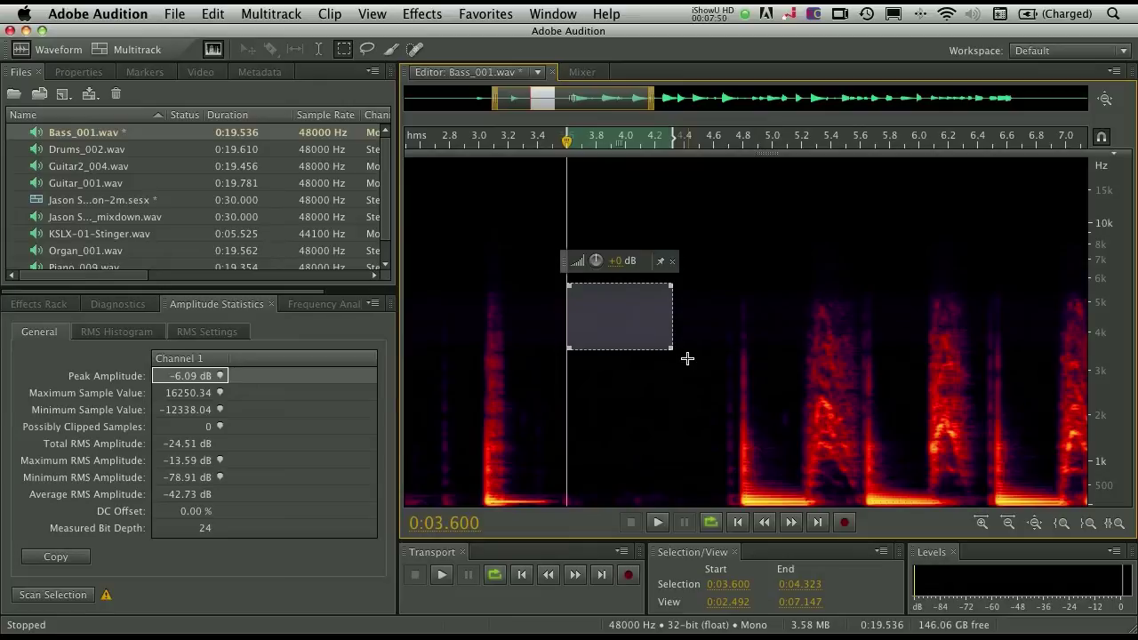
click(641, 367)
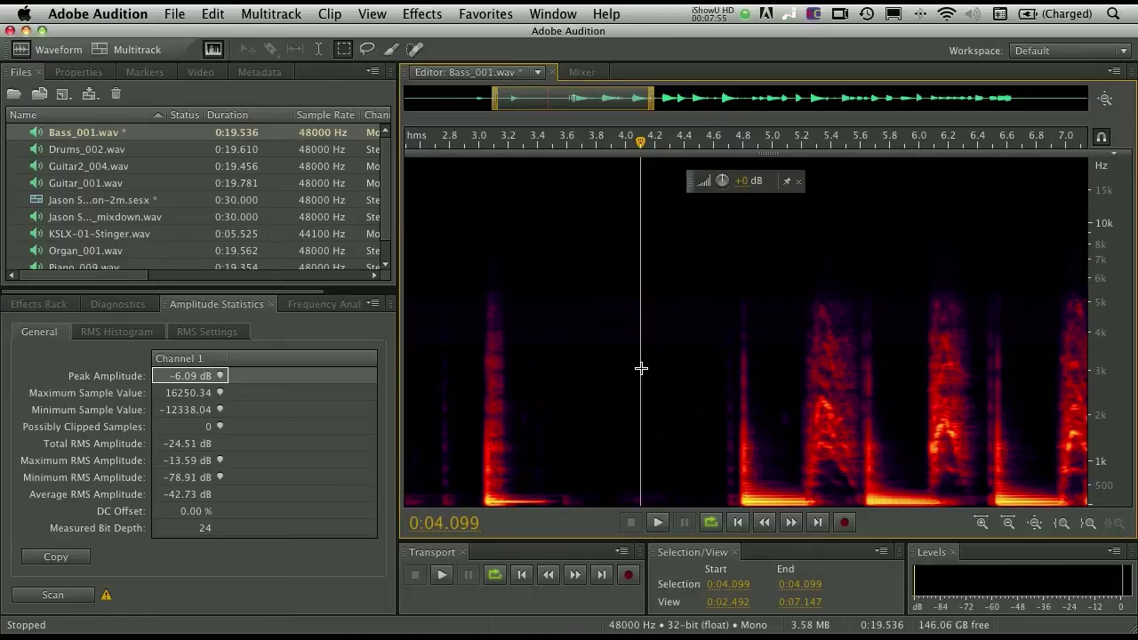
scroll(537, 97, down, 5)
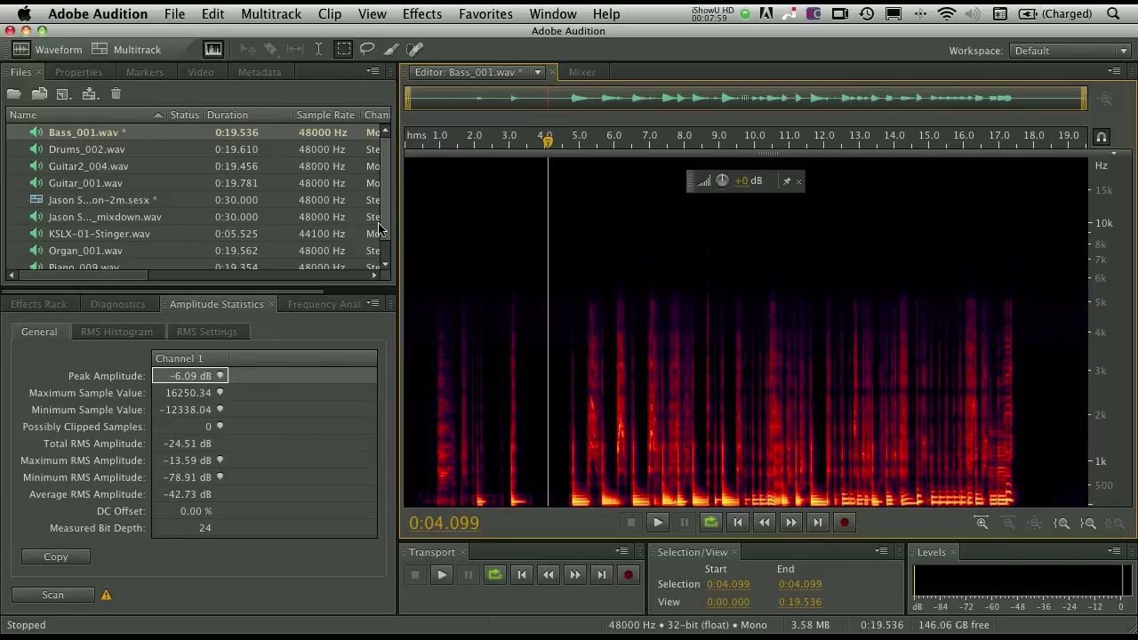
Step: Open VoiceOver.wav in the editor and show its lower frequencies up to about 4 kHz between about 11 and 18 s
scroll(388, 246, down, 1)
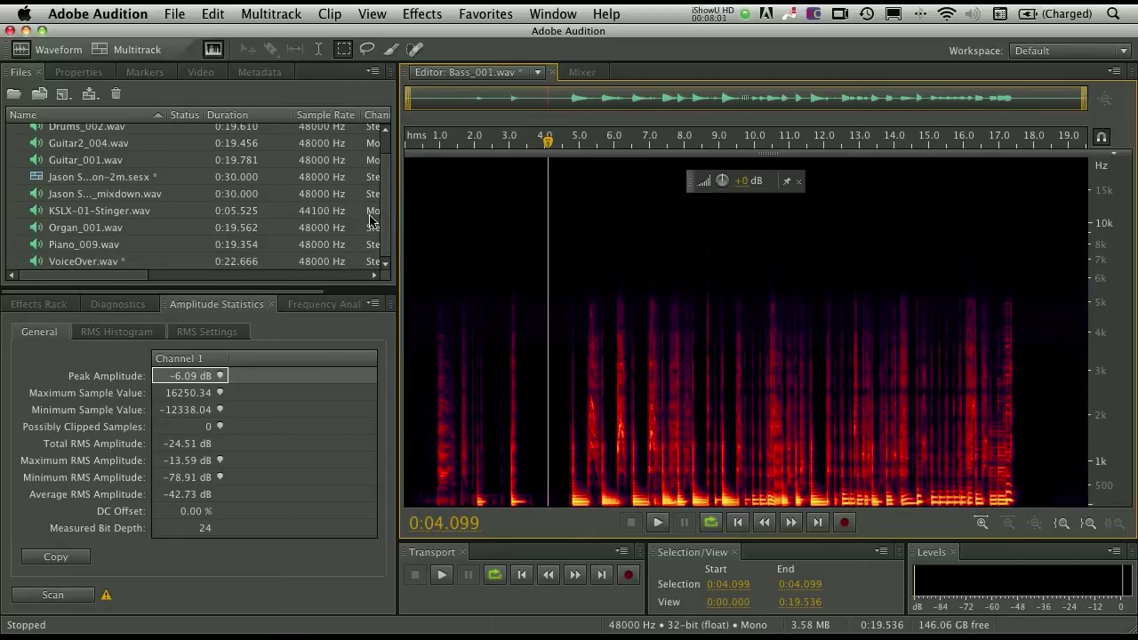
double_click(76, 262)
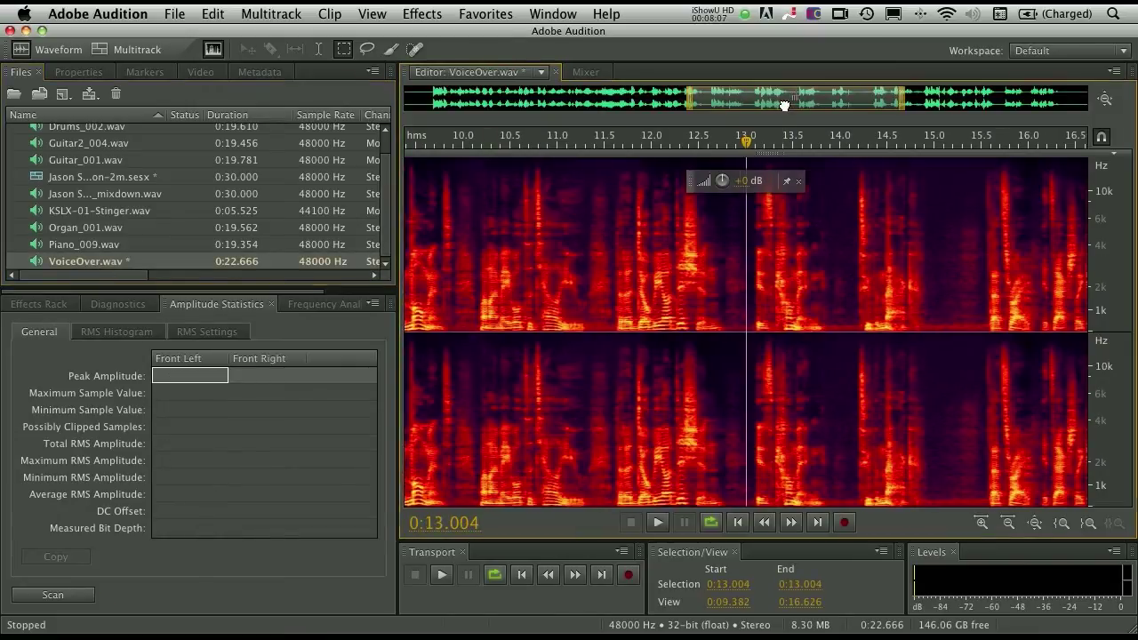
drag(783, 104, 834, 104)
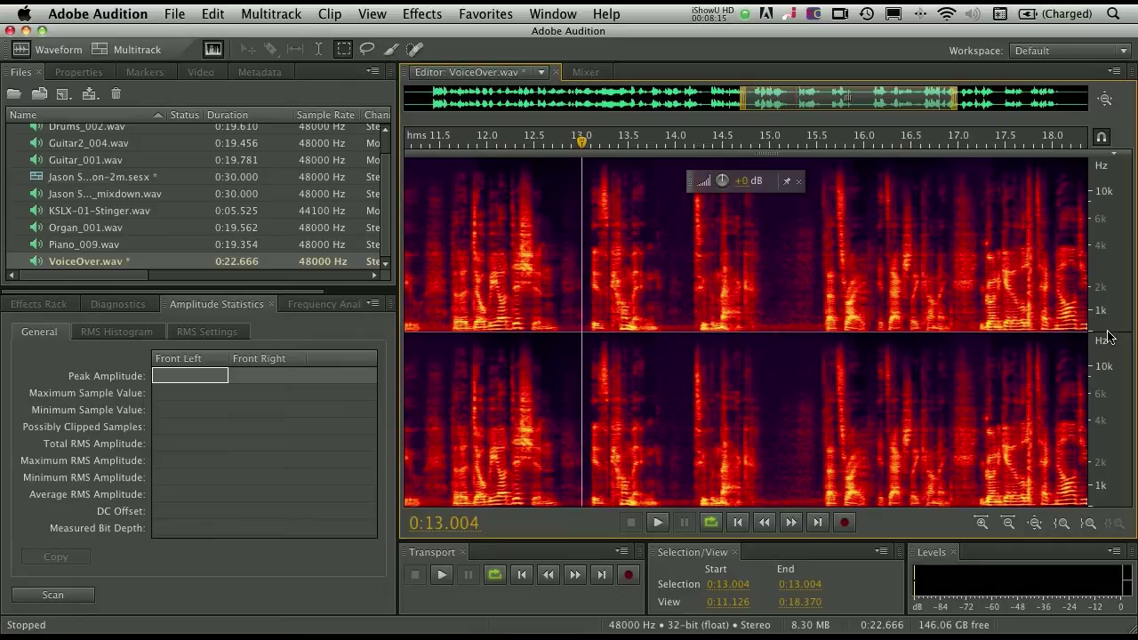
scroll(1112, 318, up, 3)
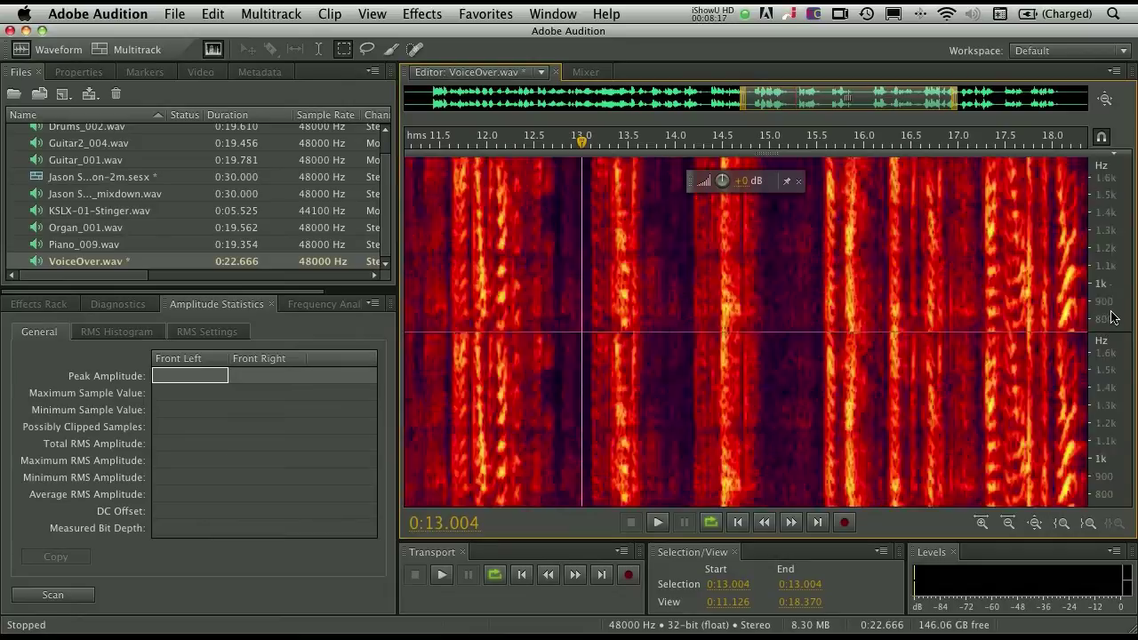
drag(1115, 317, 1111, 236)
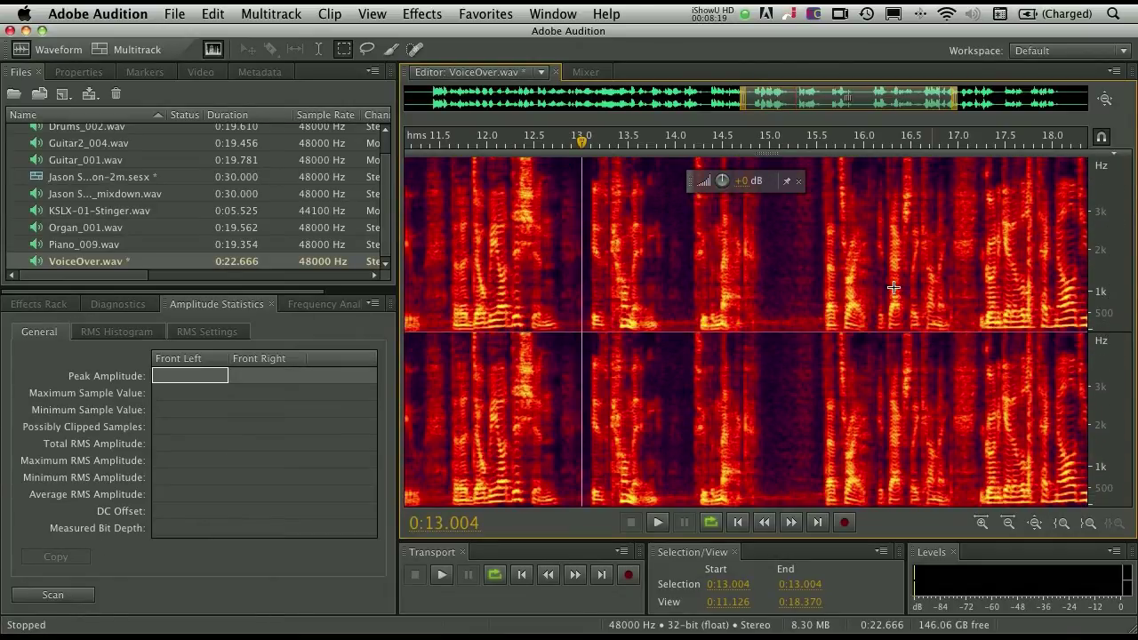
Step: Try marquee selections of the voice-over's pauses near 14 s and from 15.0 to 15.5 s in low and high frequency ranges, and clear them
click(760, 307)
drag(760, 306, 816, 345)
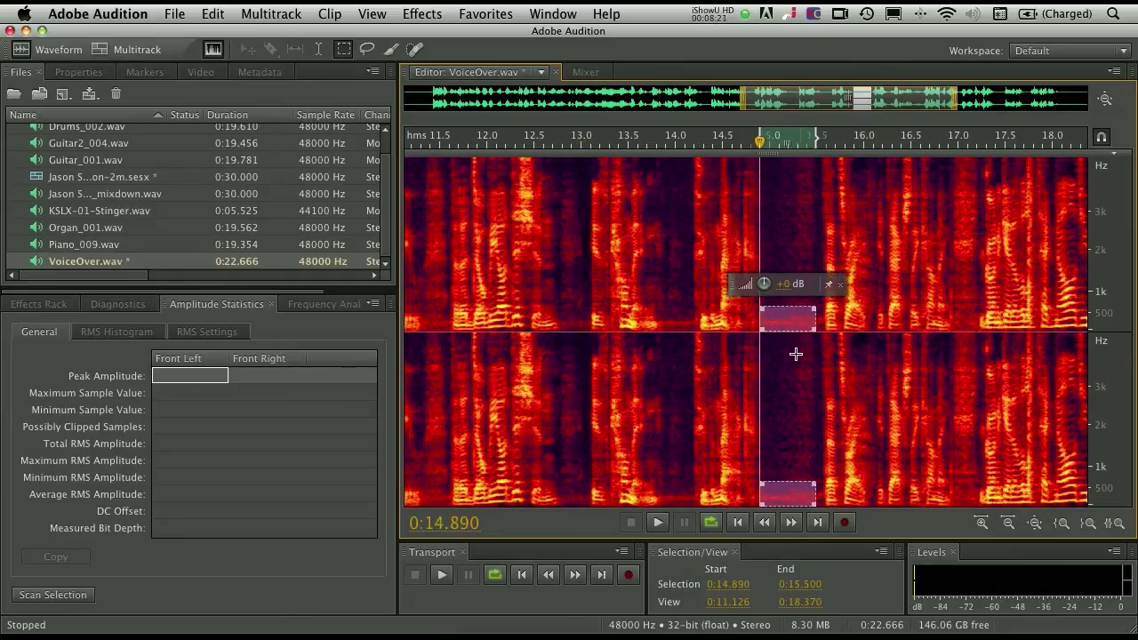
click(664, 306)
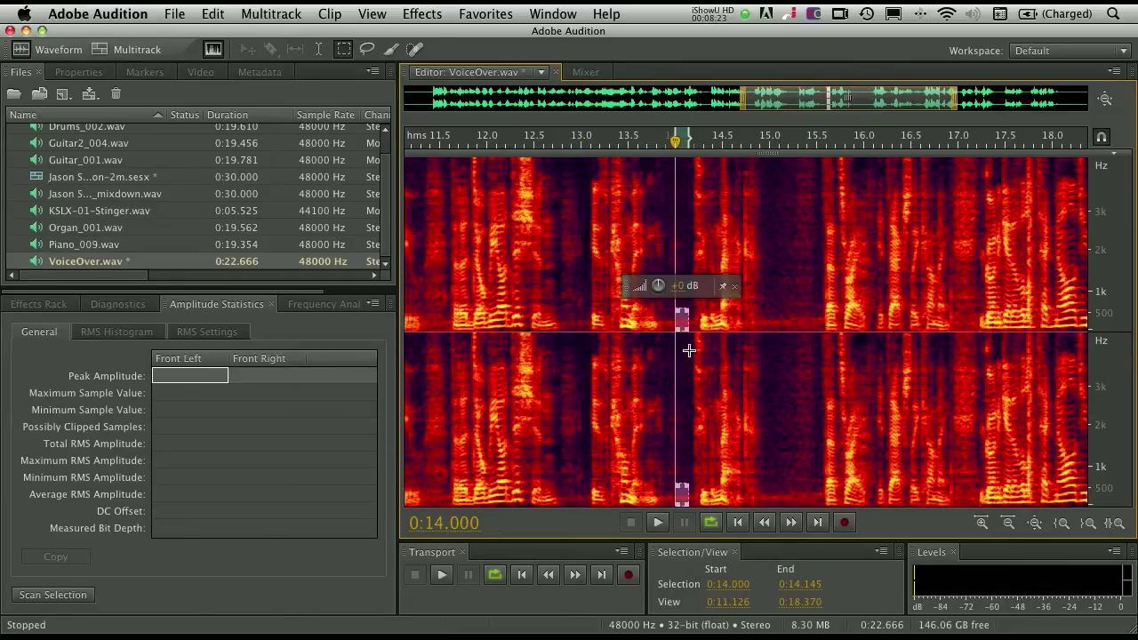
click(770, 241)
drag(770, 176, 815, 297)
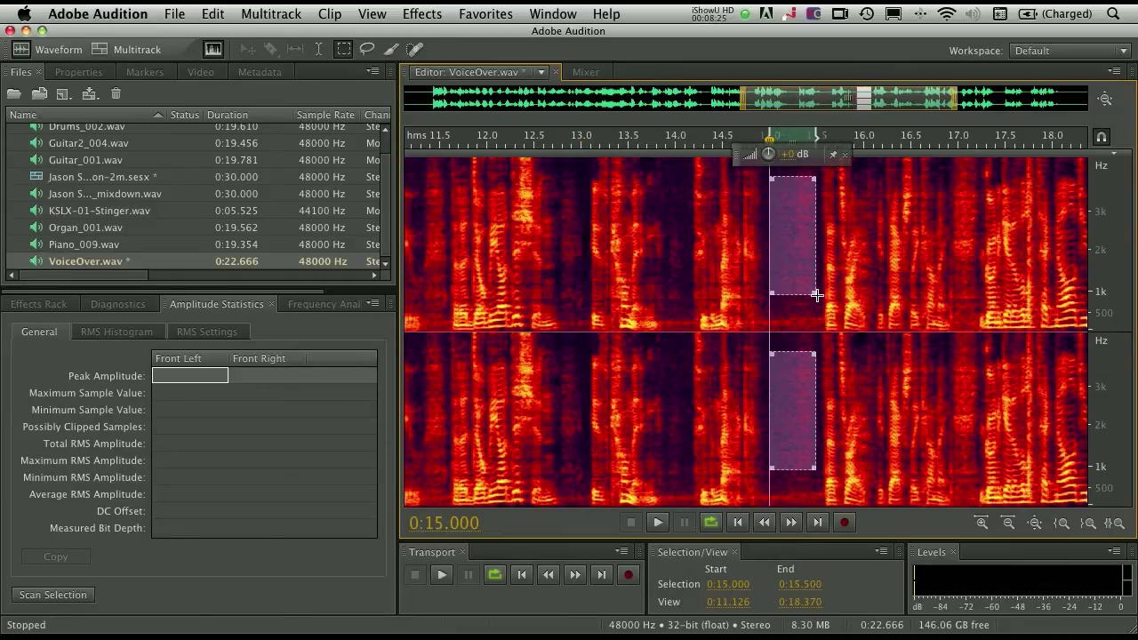
drag(1120, 214, 1122, 364)
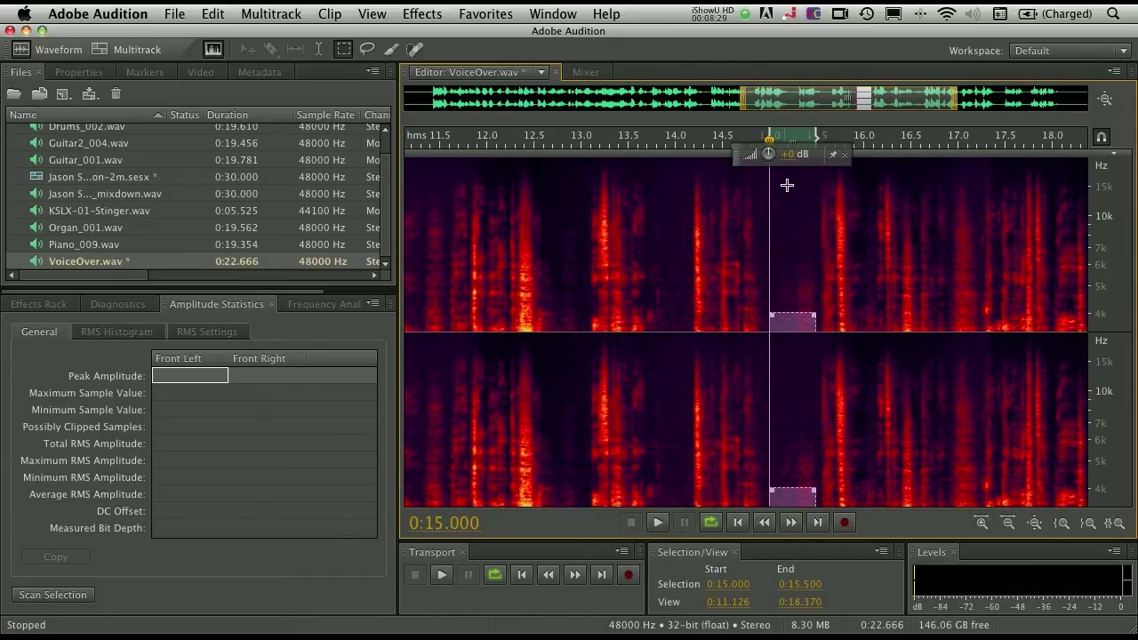
drag(771, 174, 816, 227)
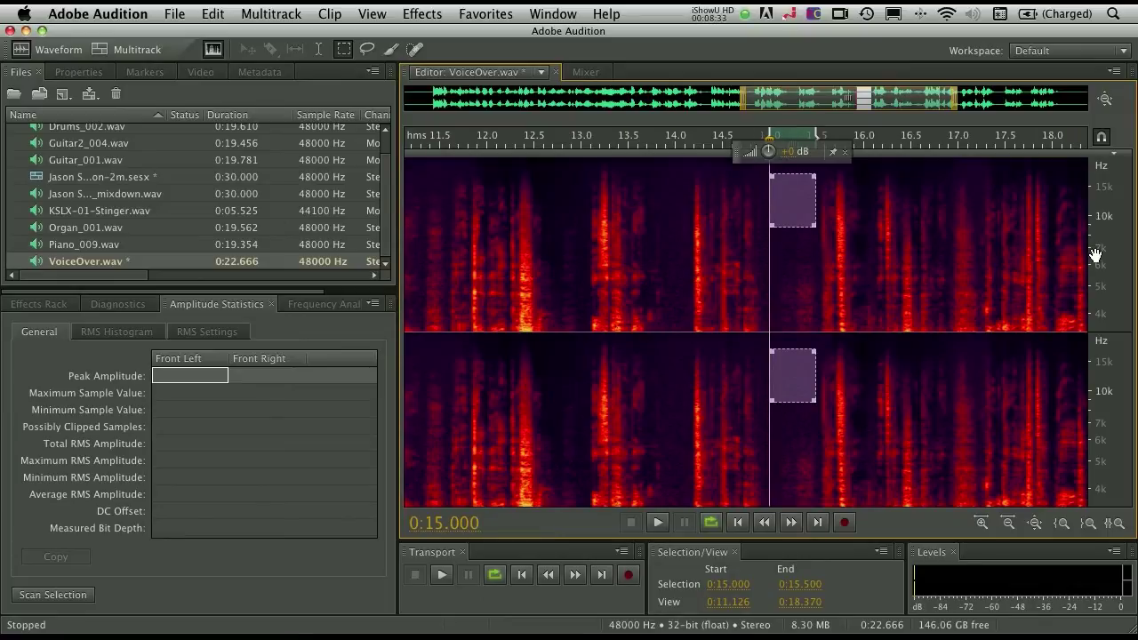
click(605, 229)
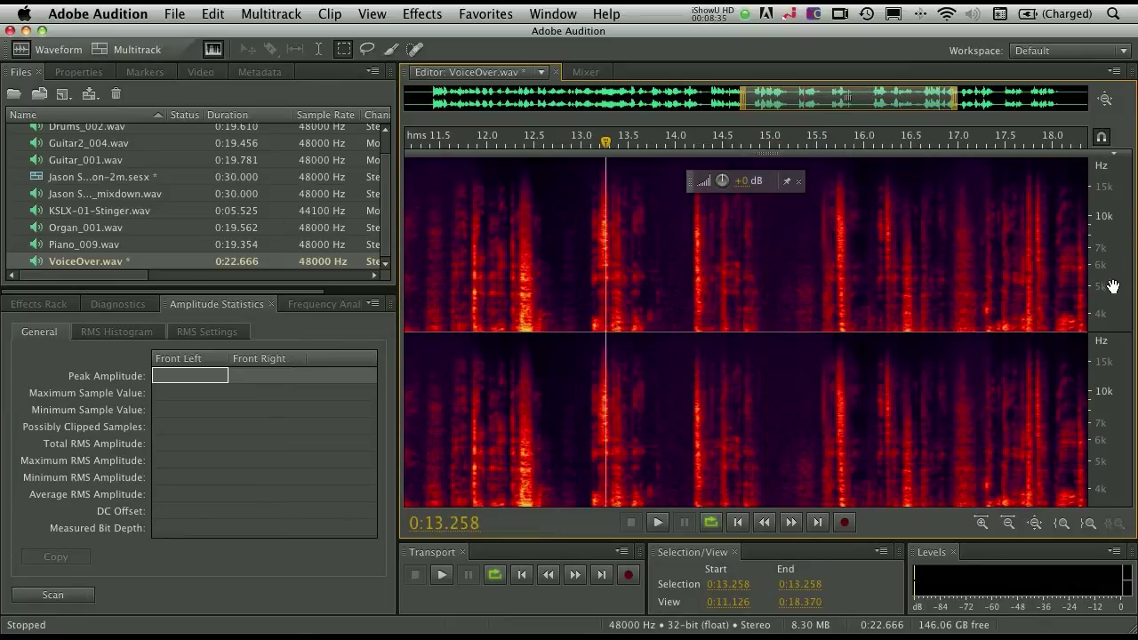
drag(1113, 286, 1109, 84)
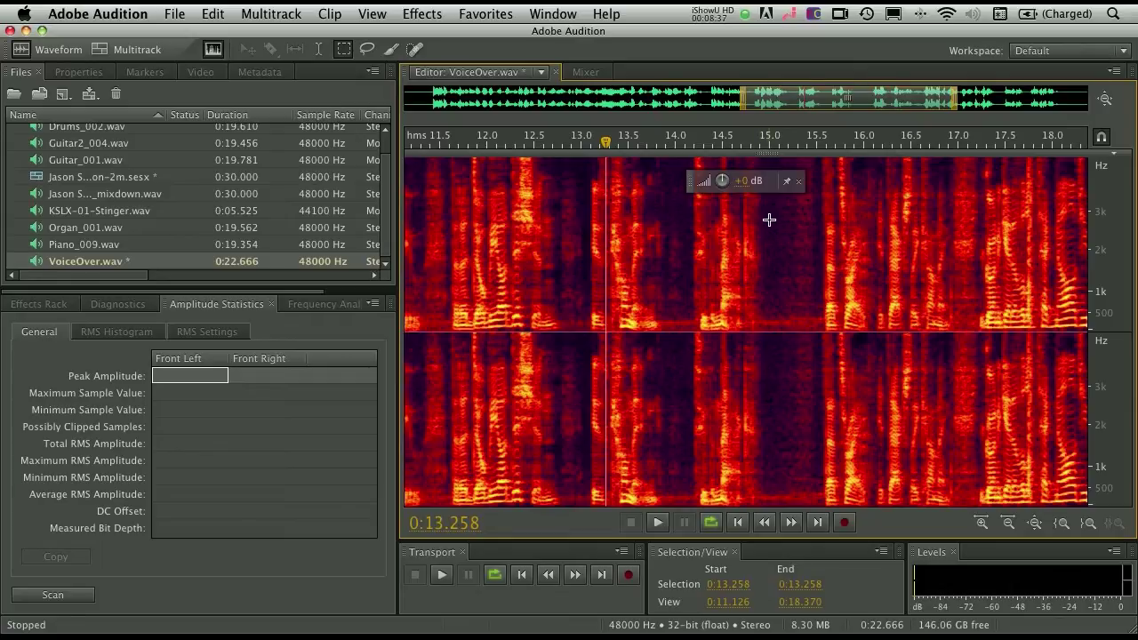
Step: Marquee-select the voice-over's pause from 15.0 to 15.5 s below about 3 kHz and audition that spectral selection
drag(770, 203, 811, 350)
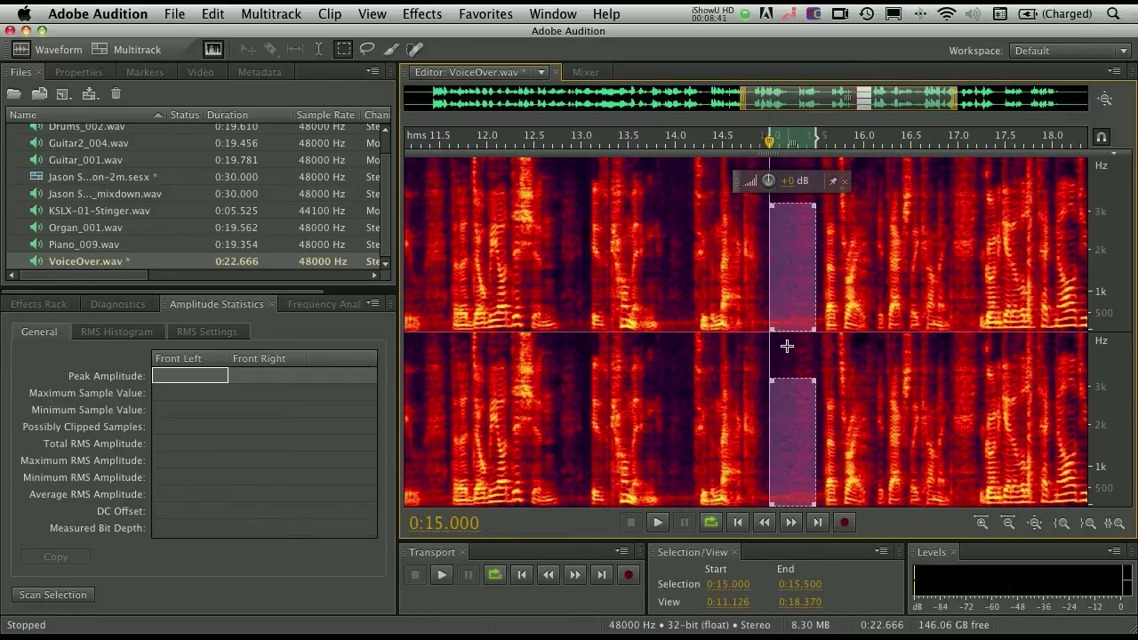
key(space)
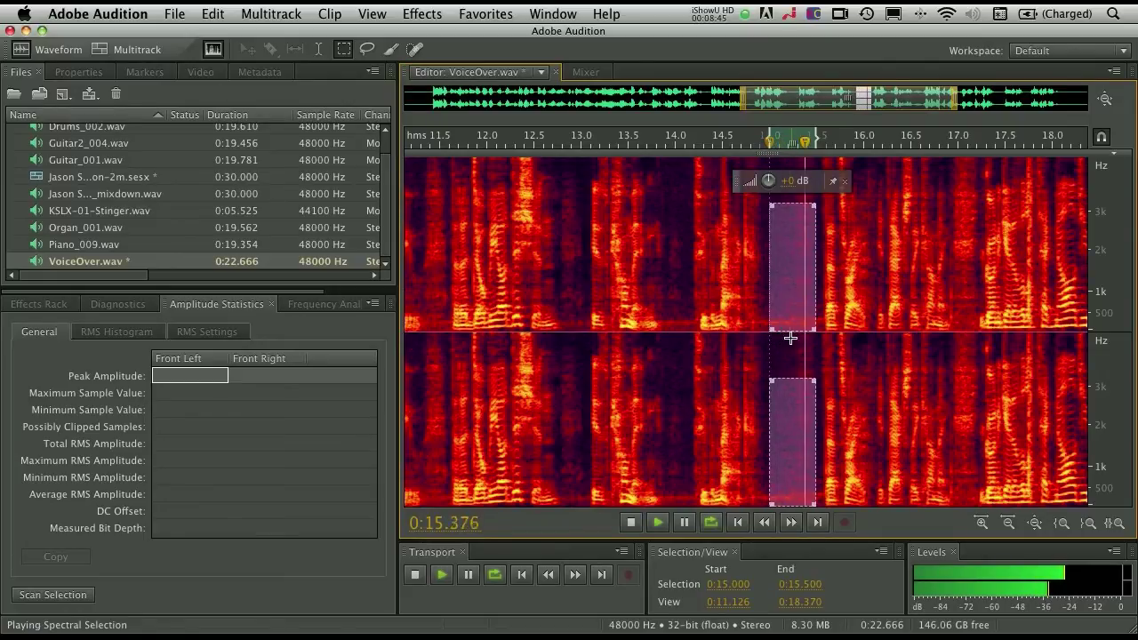
key(space)
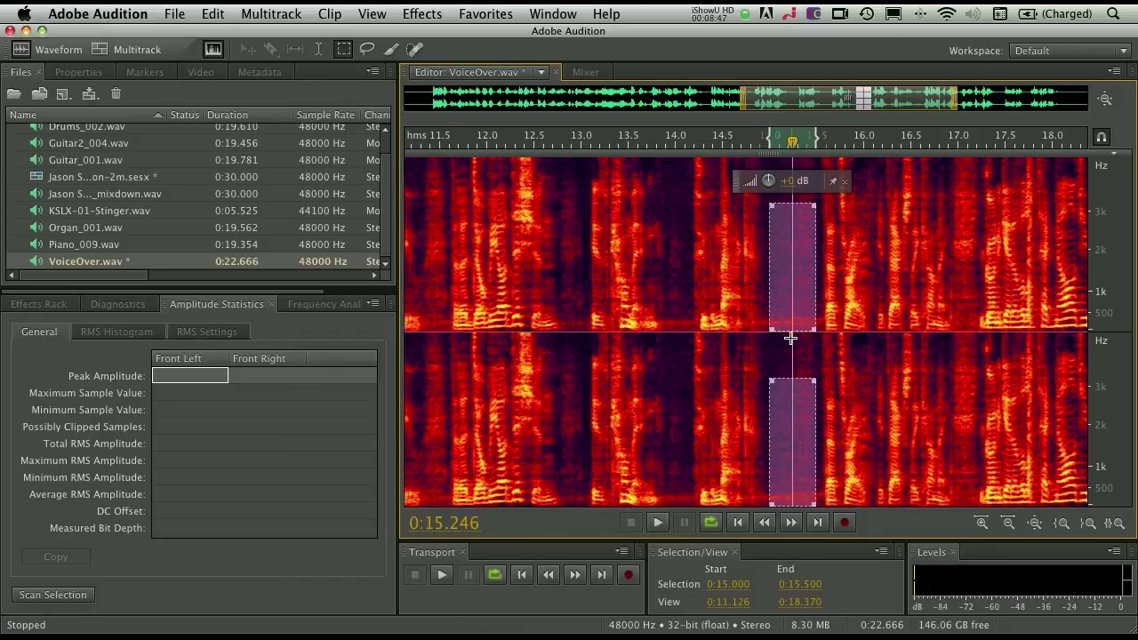
Step: Extend the 15.0 to 15.5 s spectral selection up to about 6 kHz and capture it as the noise print
drag(1108, 226, 1115, 312)
drag(794, 288, 796, 208)
right_click(795, 234)
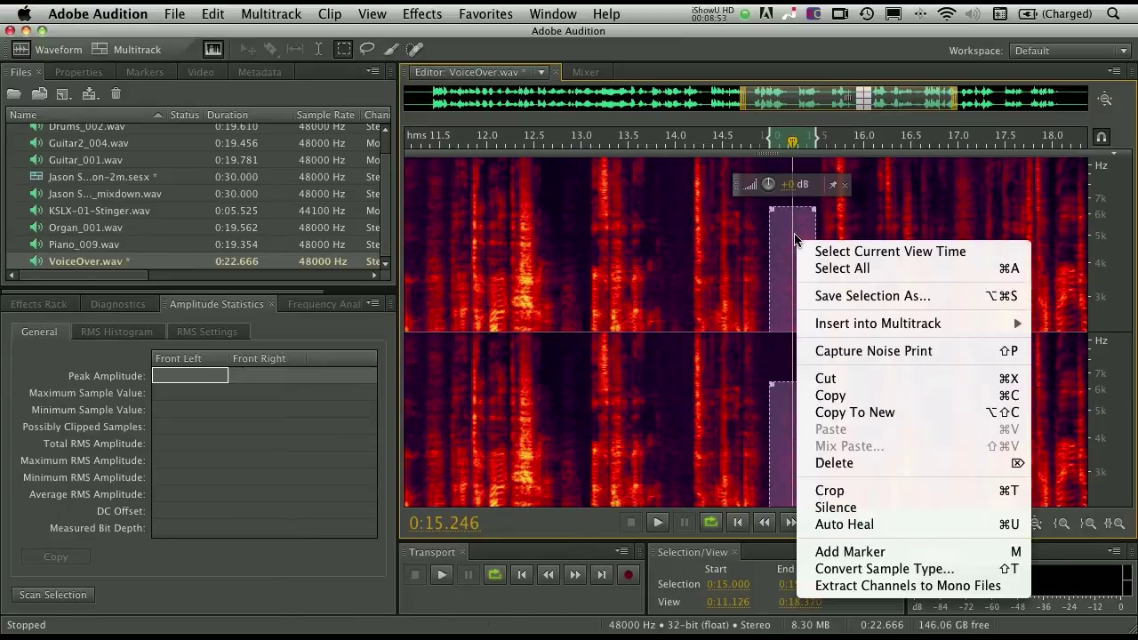
click(881, 353)
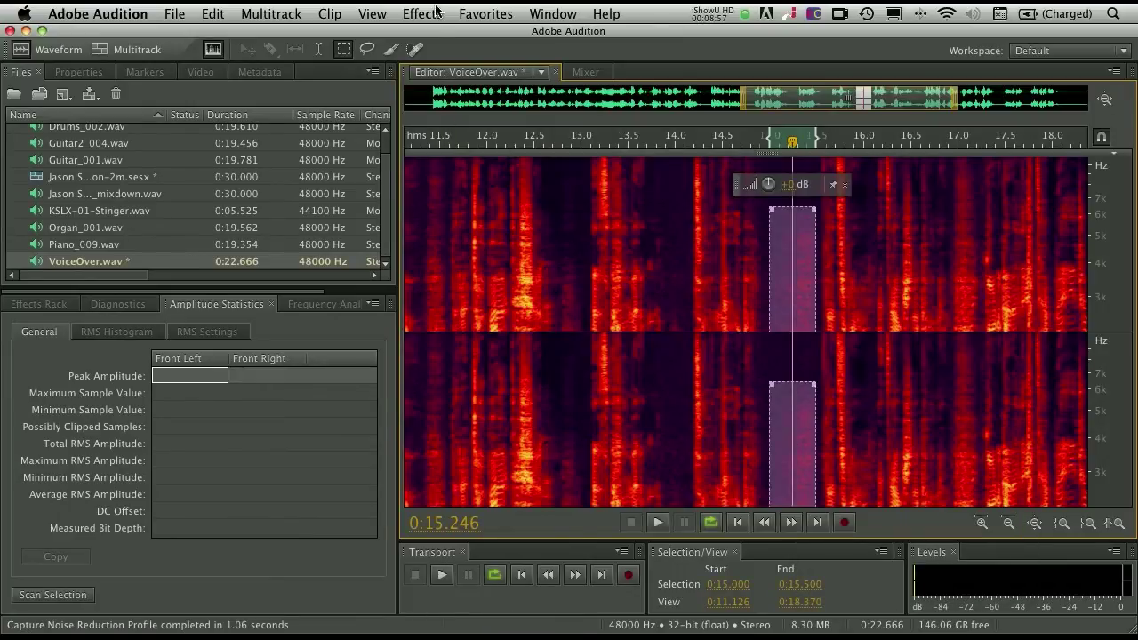
Step: Start the Noise Reduction process on the voice-over with Spectral Decay Rate at 3% and Noise Reduction at 79%
click(436, 11)
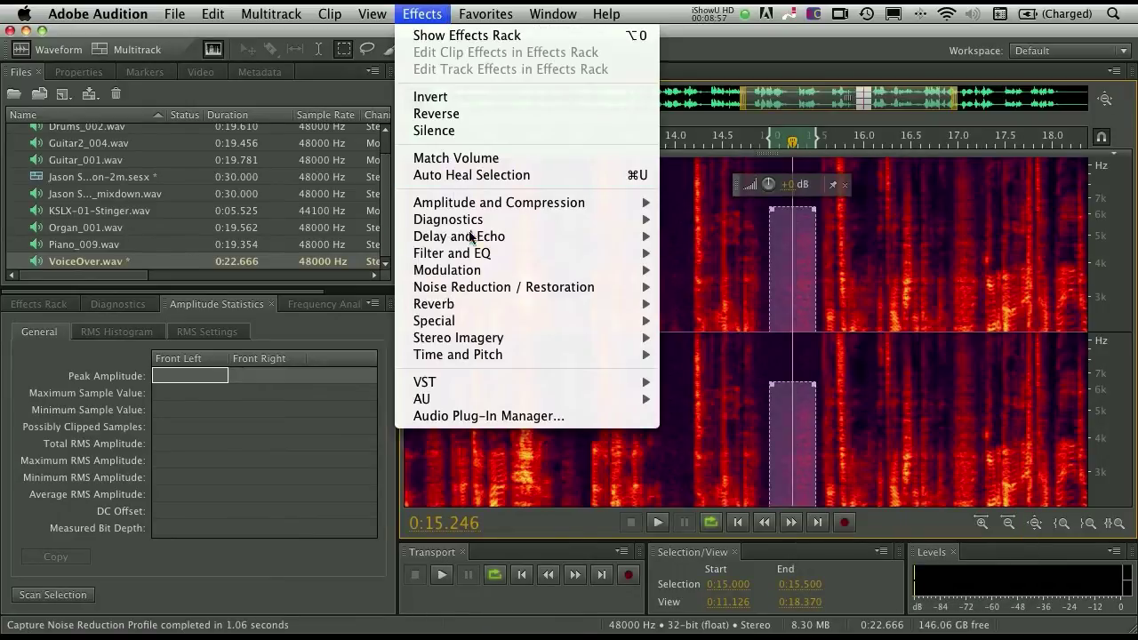
mouse_move(549, 286)
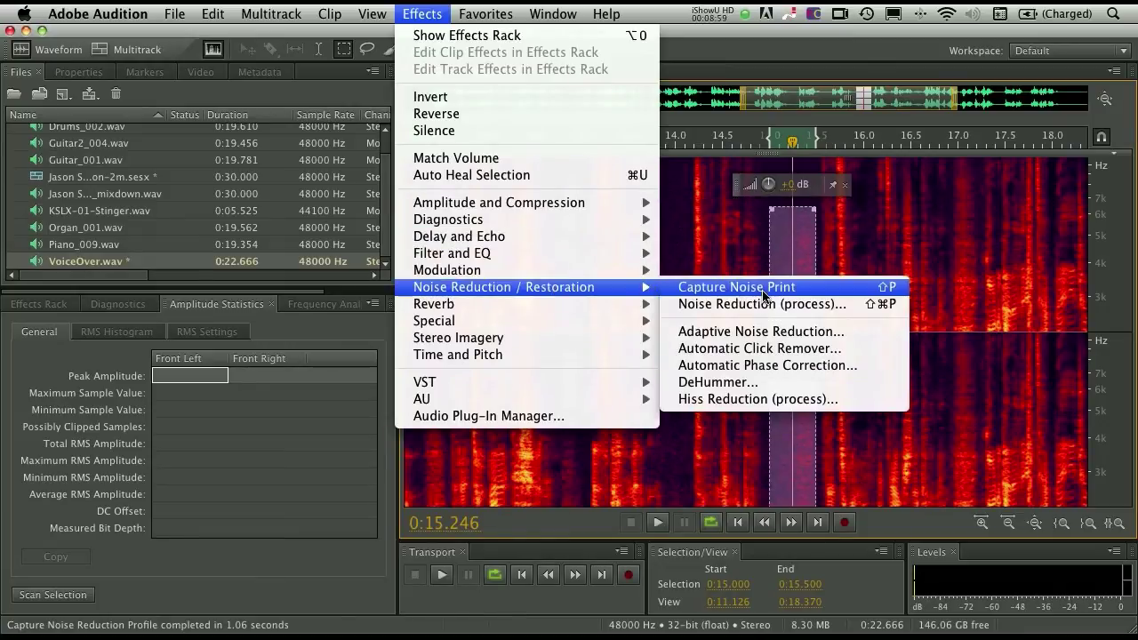
click(761, 305)
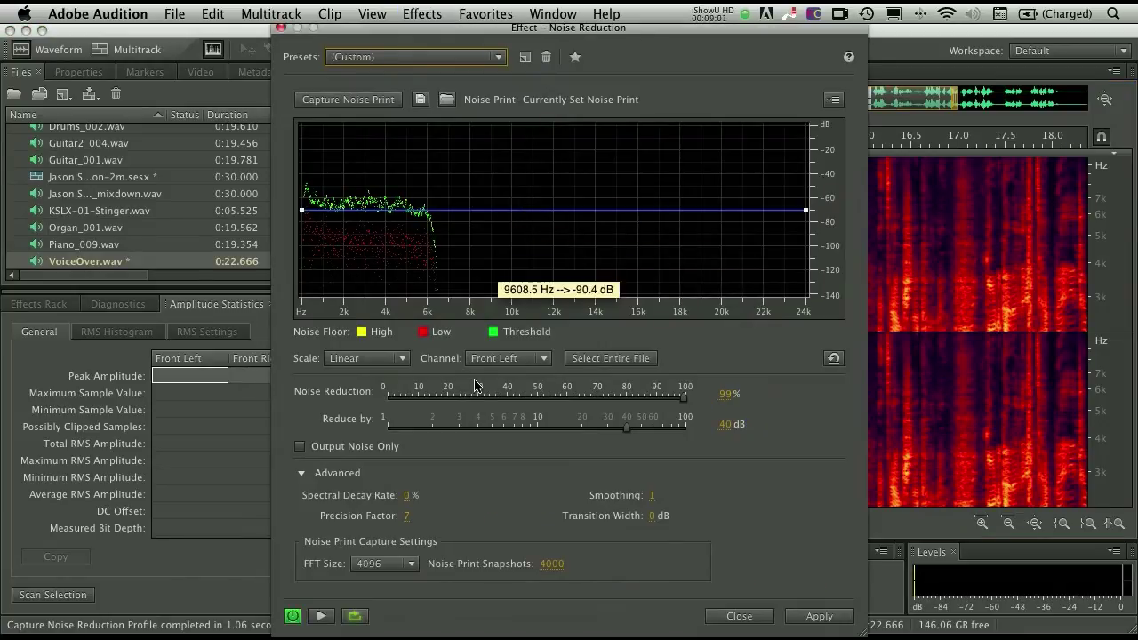
drag(488, 35, 493, 43)
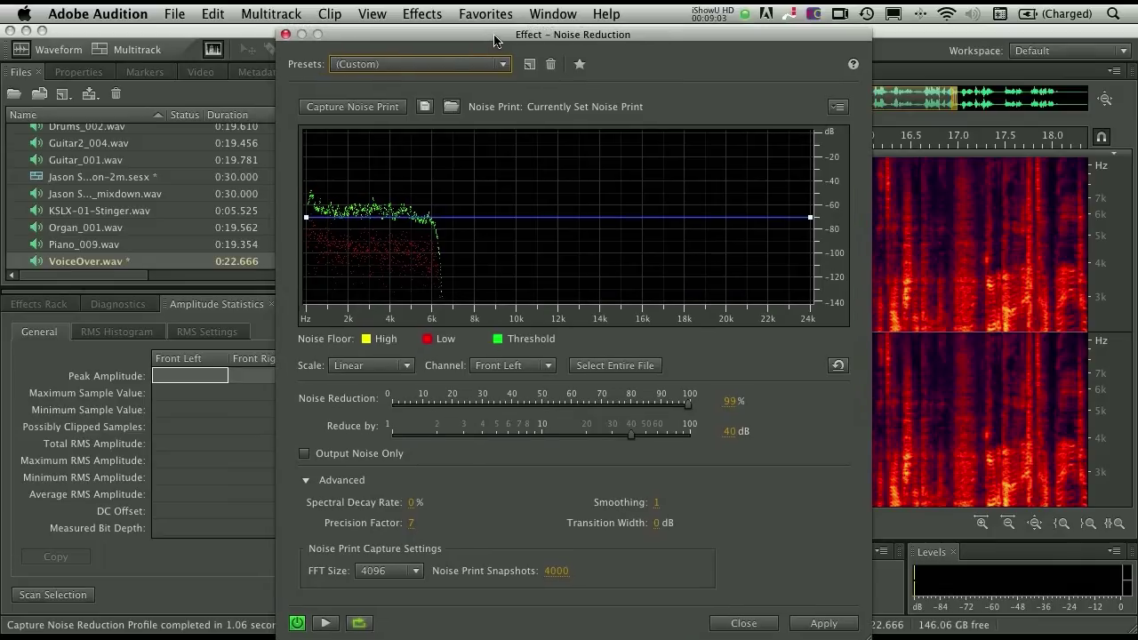
click(411, 503)
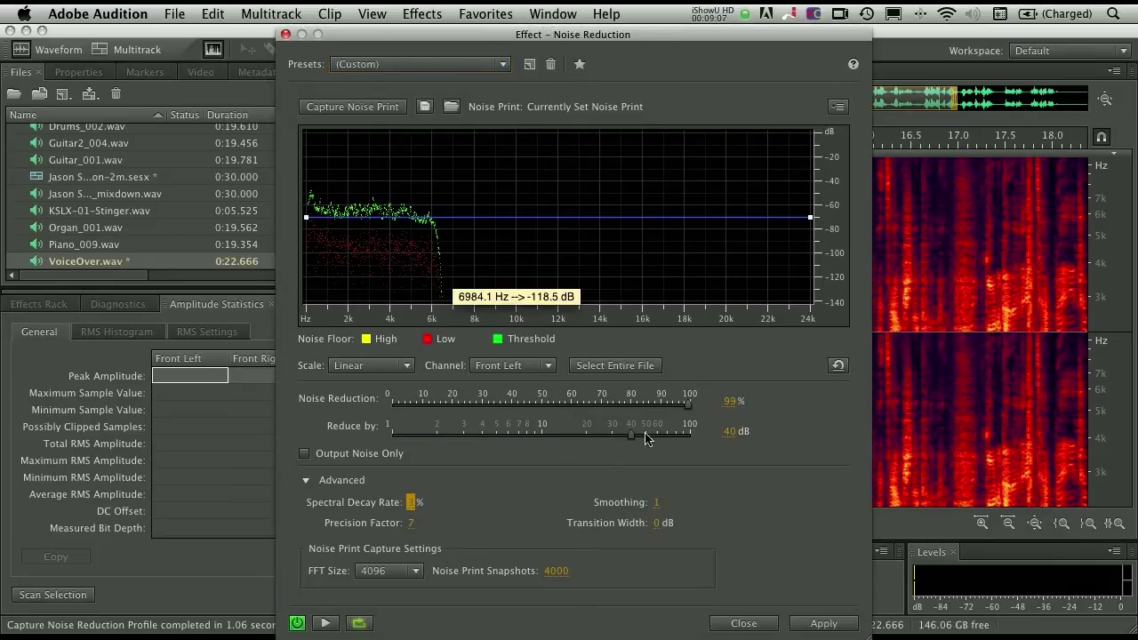
drag(683, 408, 633, 407)
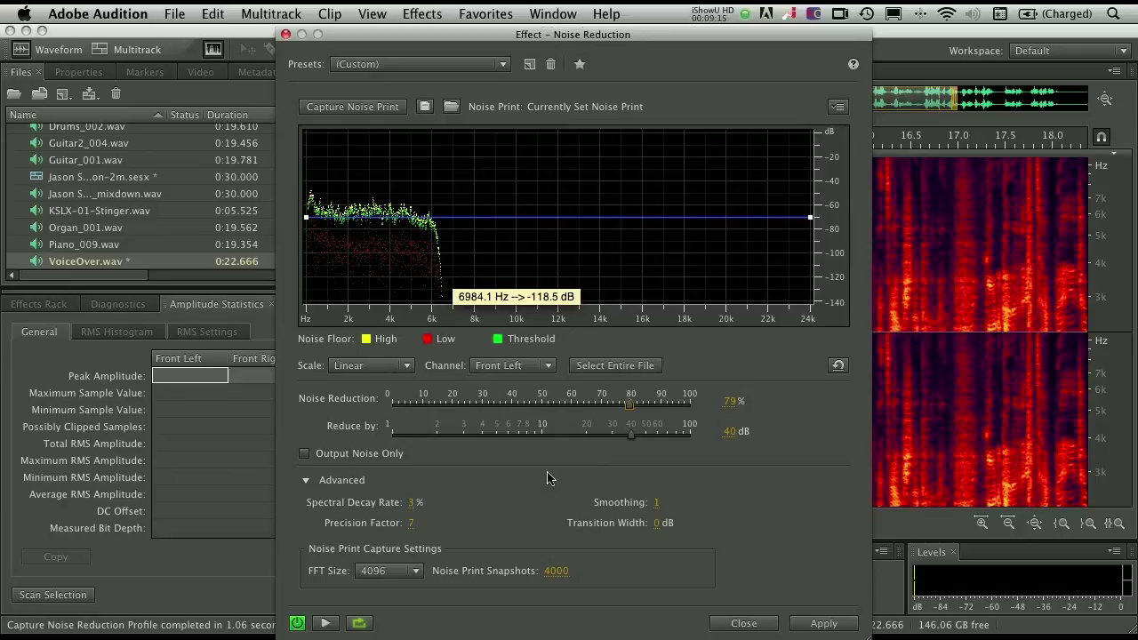
Step: Compare playback of the entire voice-over with Noise Reduction bypassed and active, and apply the effect to the whole file
click(298, 623)
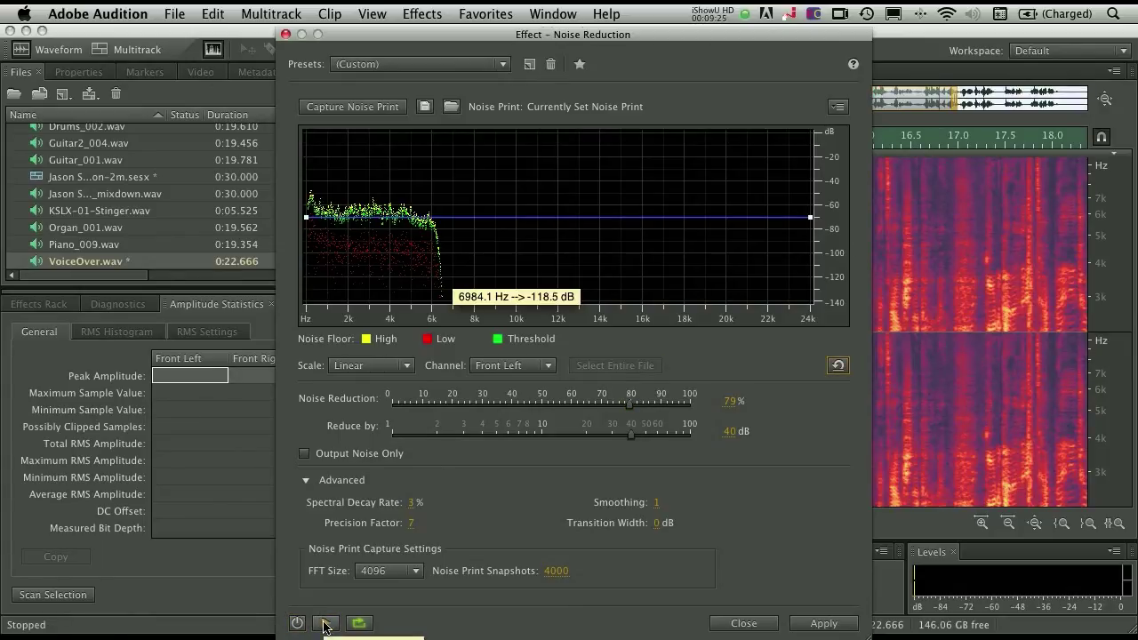
click(325, 624)
click(298, 623)
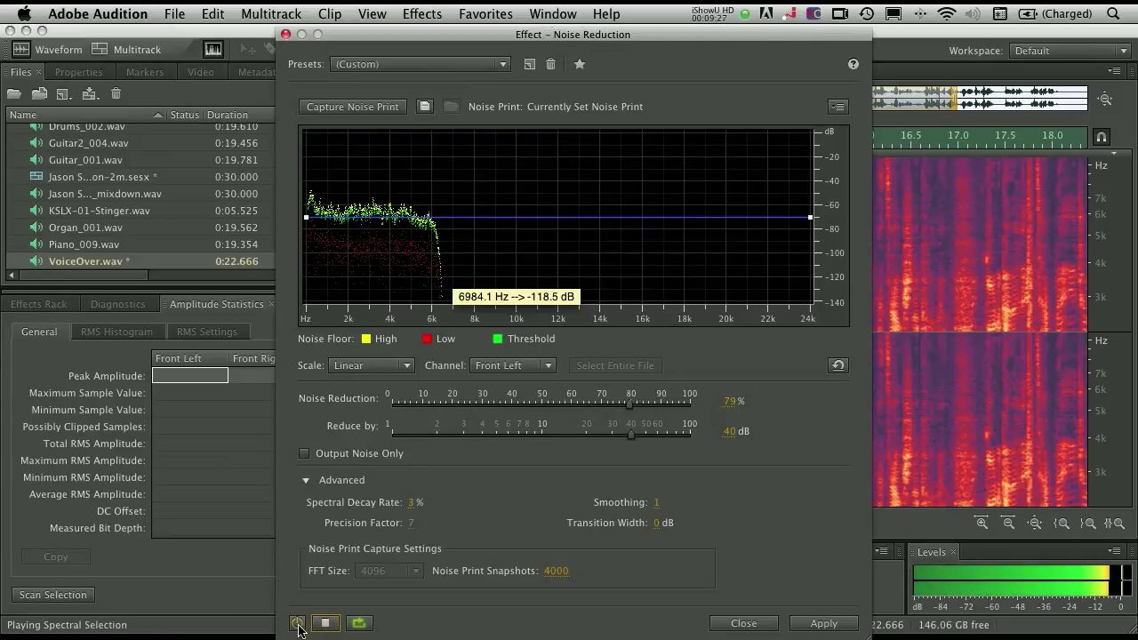
click(298, 623)
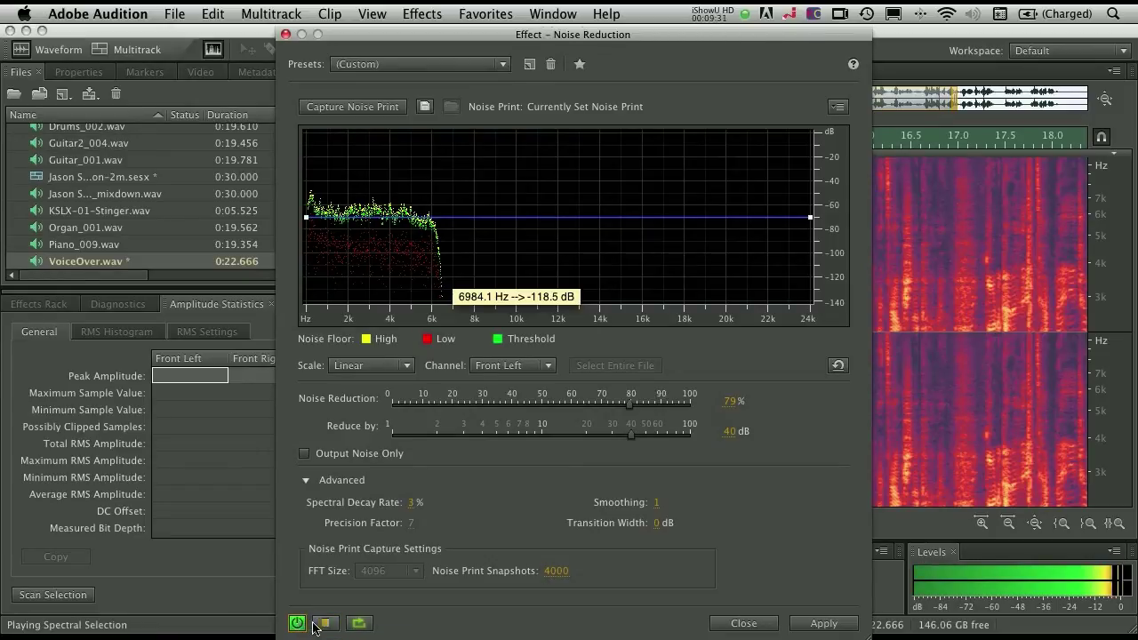
click(299, 624)
click(297, 626)
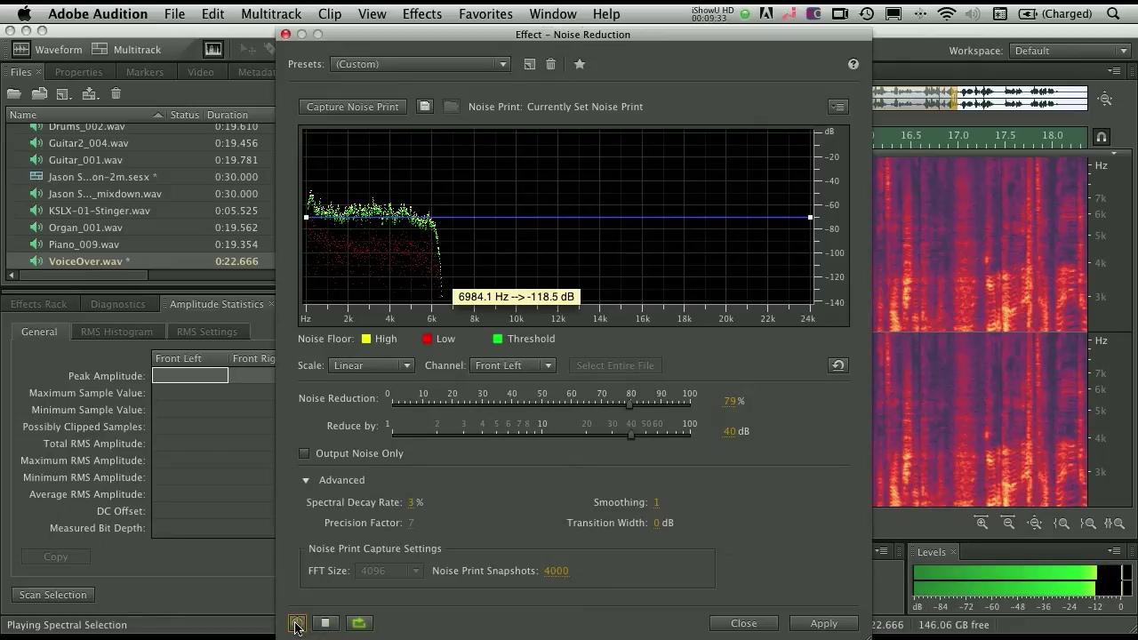
click(297, 625)
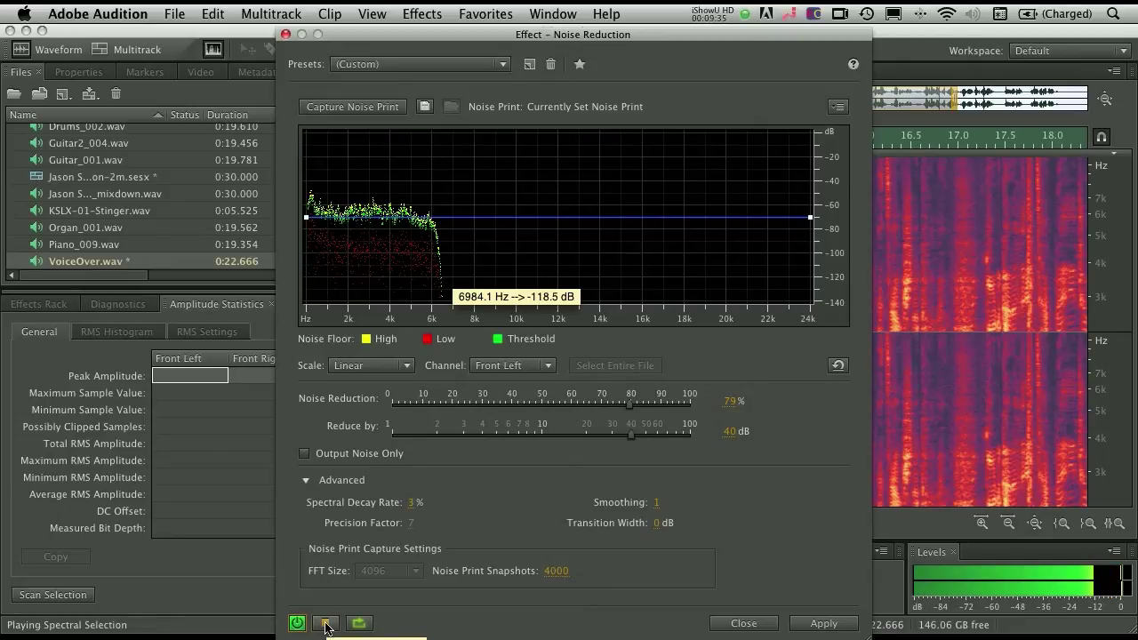
click(326, 625)
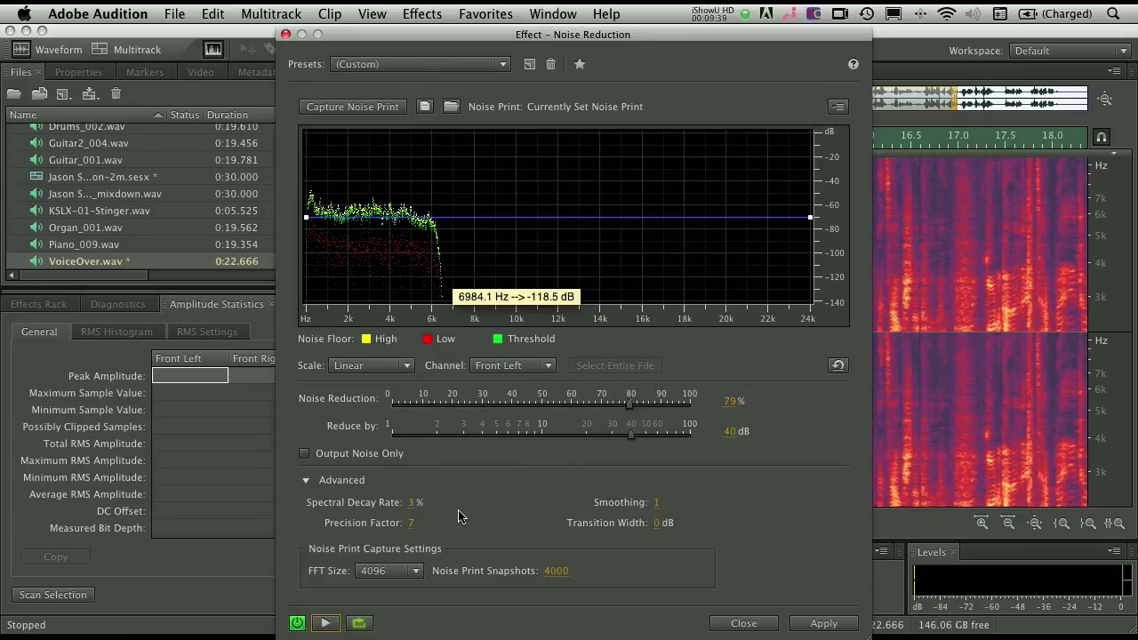
mouse_move(408, 513)
click(828, 626)
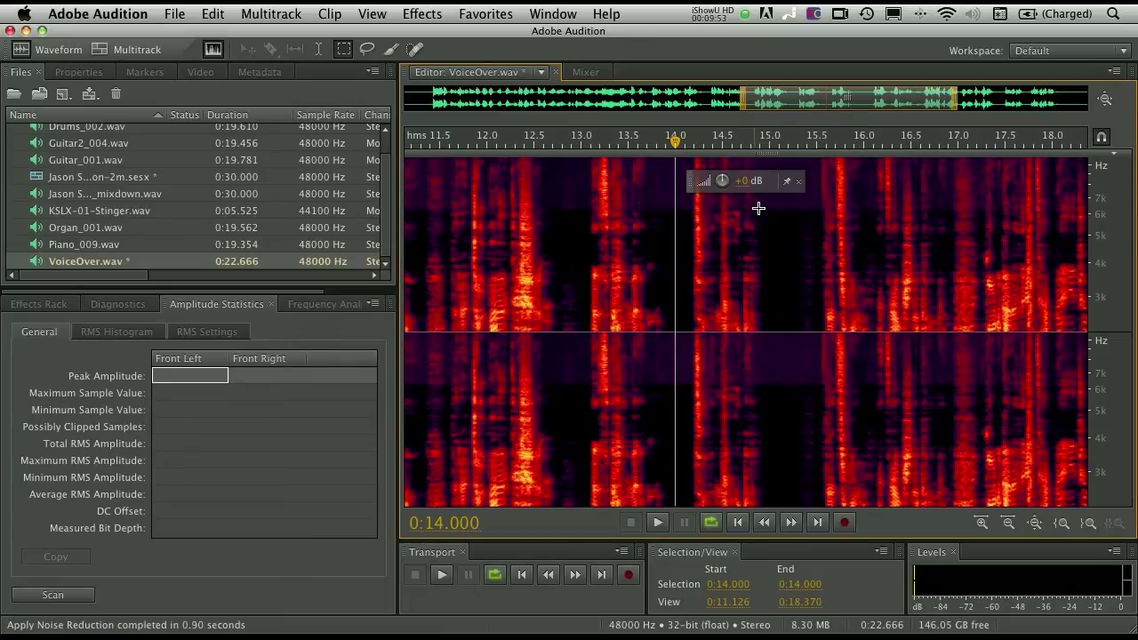
Step: Compare the pauses near 14 and 15 s below and above about 6 kHz with marquee selections, and clear them
drag(761, 208, 791, 354)
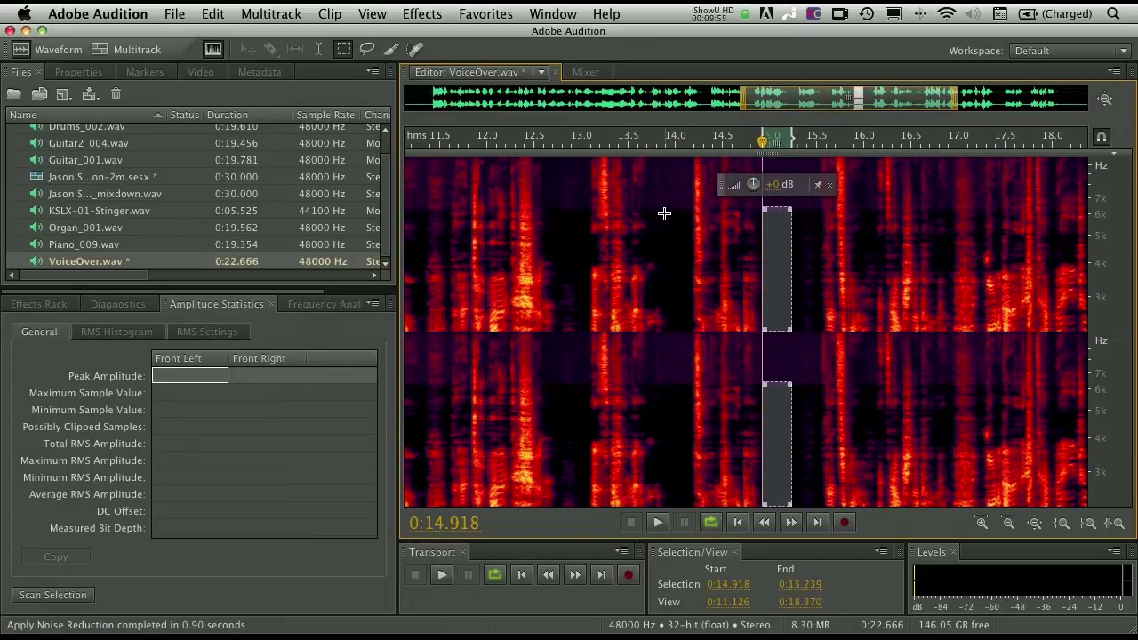
drag(664, 214, 692, 348)
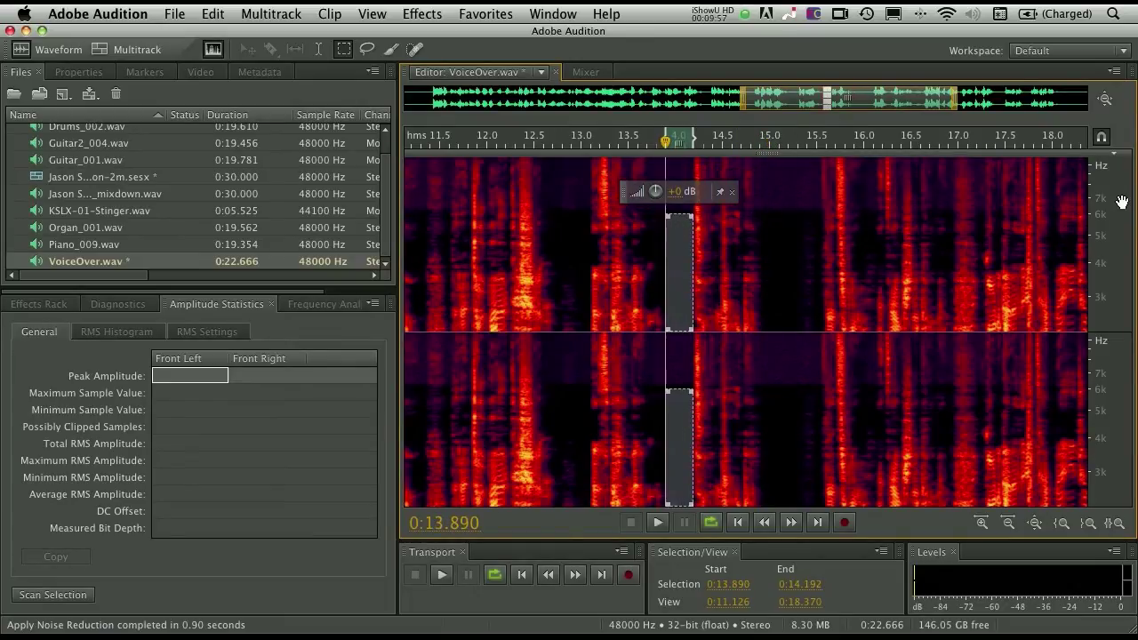
drag(1122, 201, 1064, 373)
drag(768, 184, 801, 275)
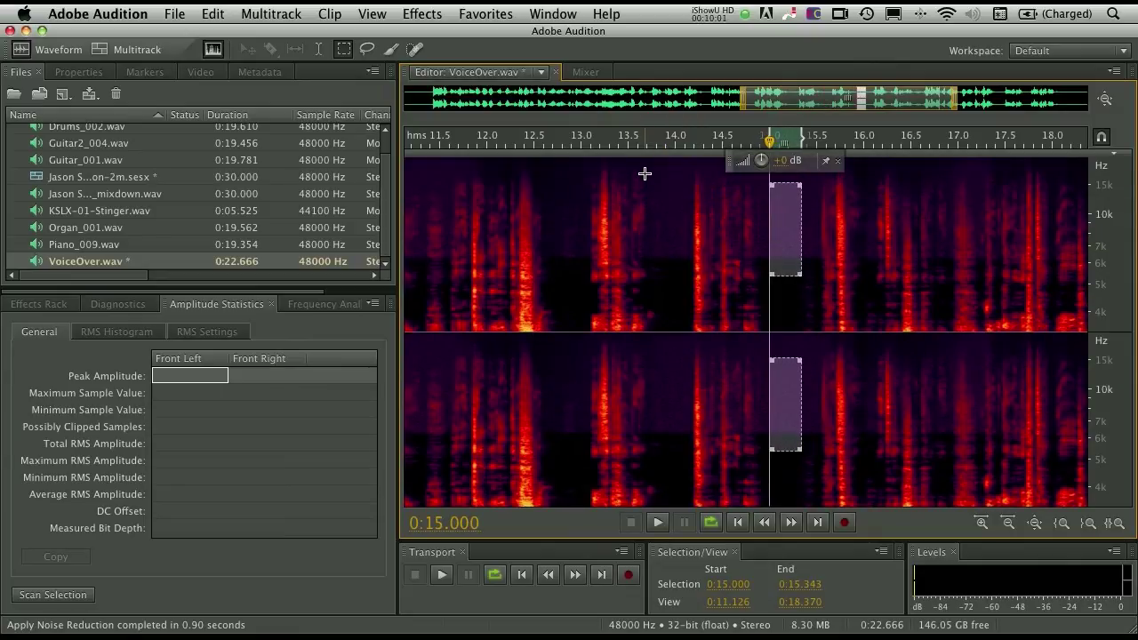
drag(651, 169, 683, 254)
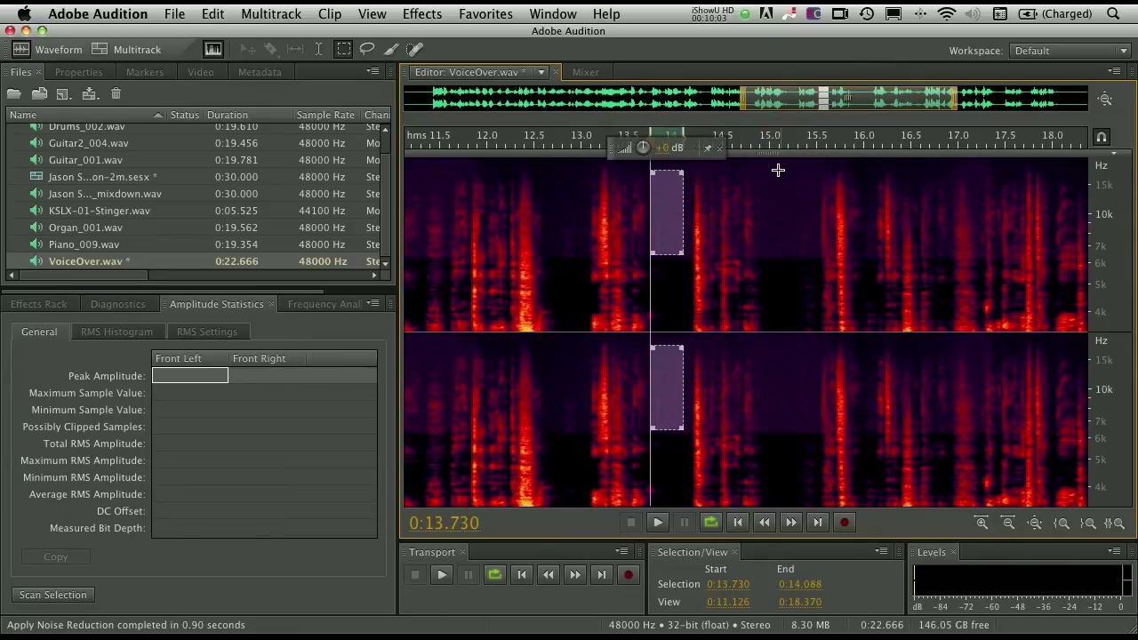
drag(770, 169, 803, 273)
click(795, 277)
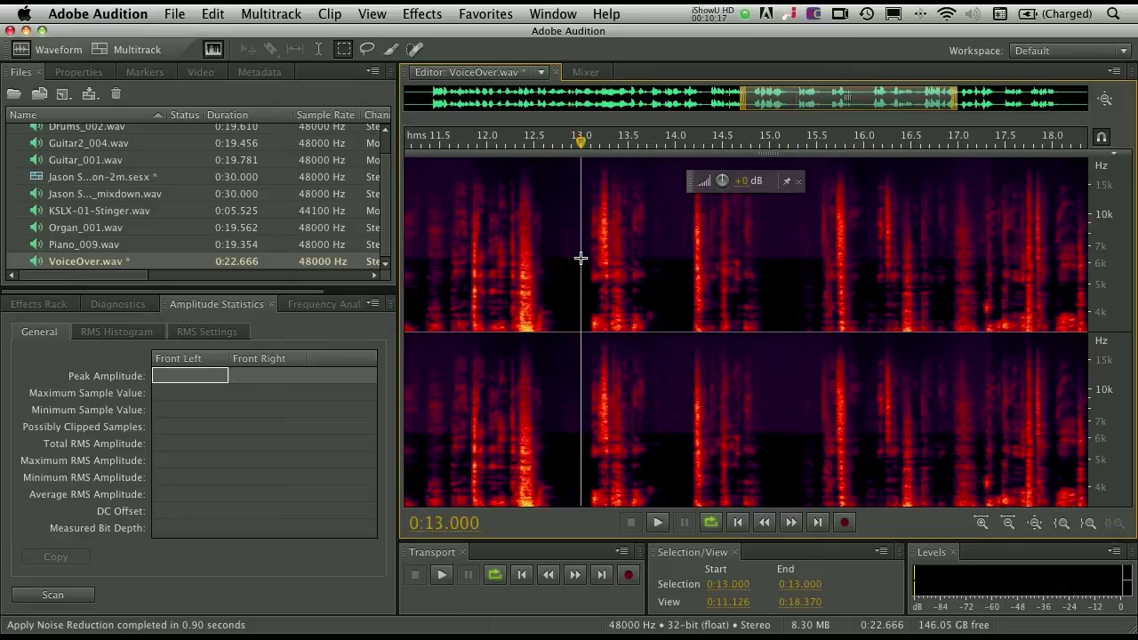
Step: Audition the processed voice-over from 13.0 s and marquee-select the pause from 15.0 to 15.5 s above about 6 kHz
key(space)
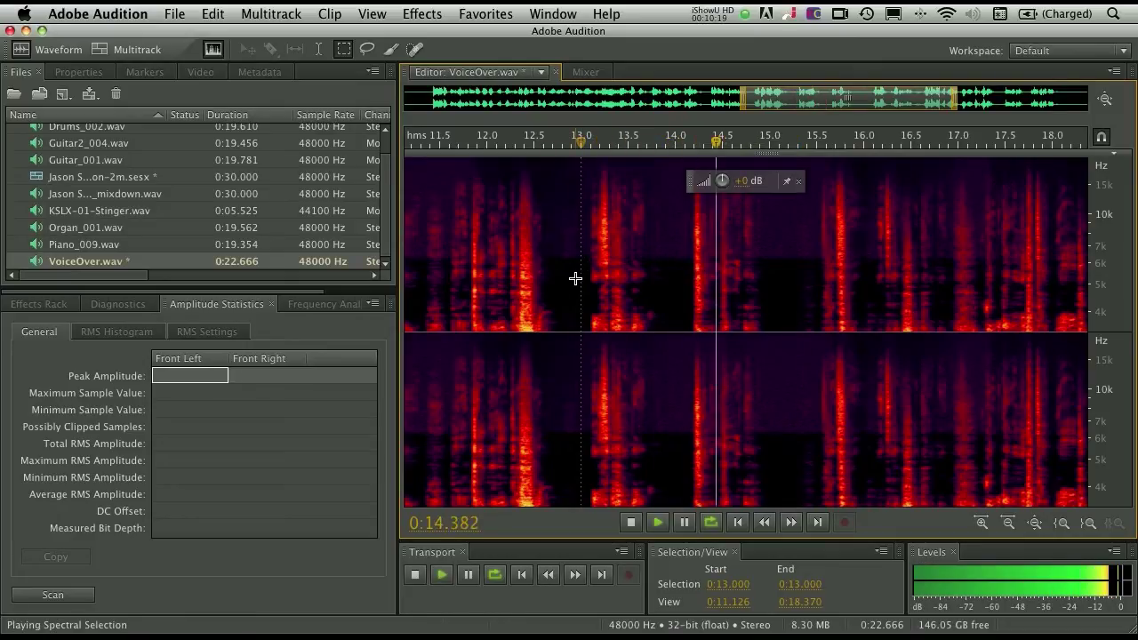
key(space)
click(769, 163)
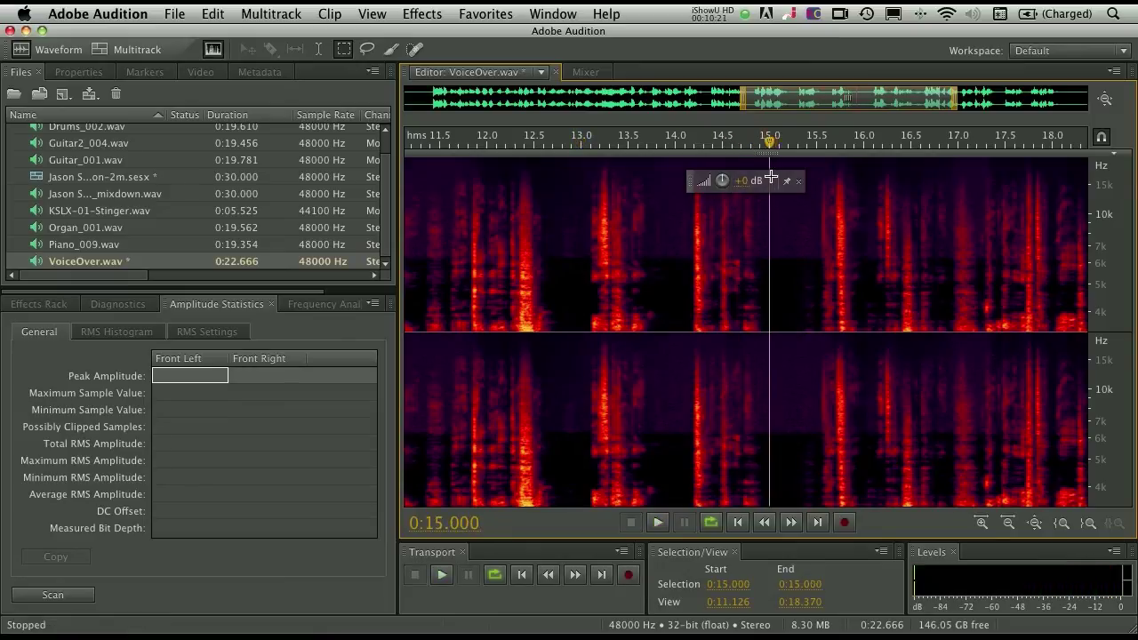
drag(770, 162, 815, 261)
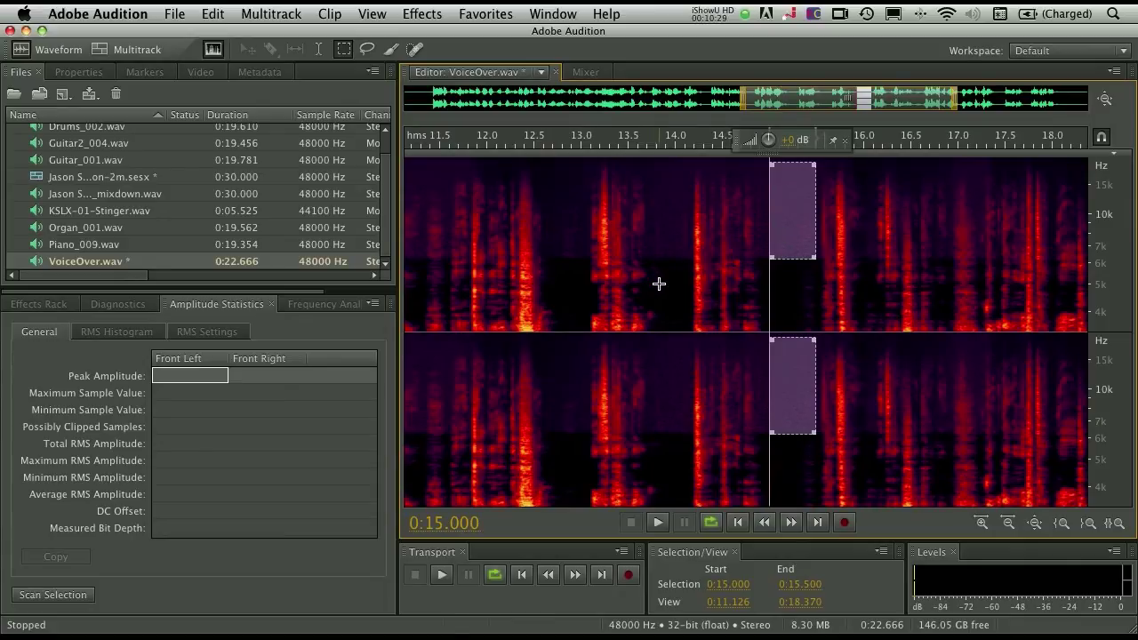
Step: Choose the Lasso selection tool and audition the voice-over from about 11.97 s
click(367, 49)
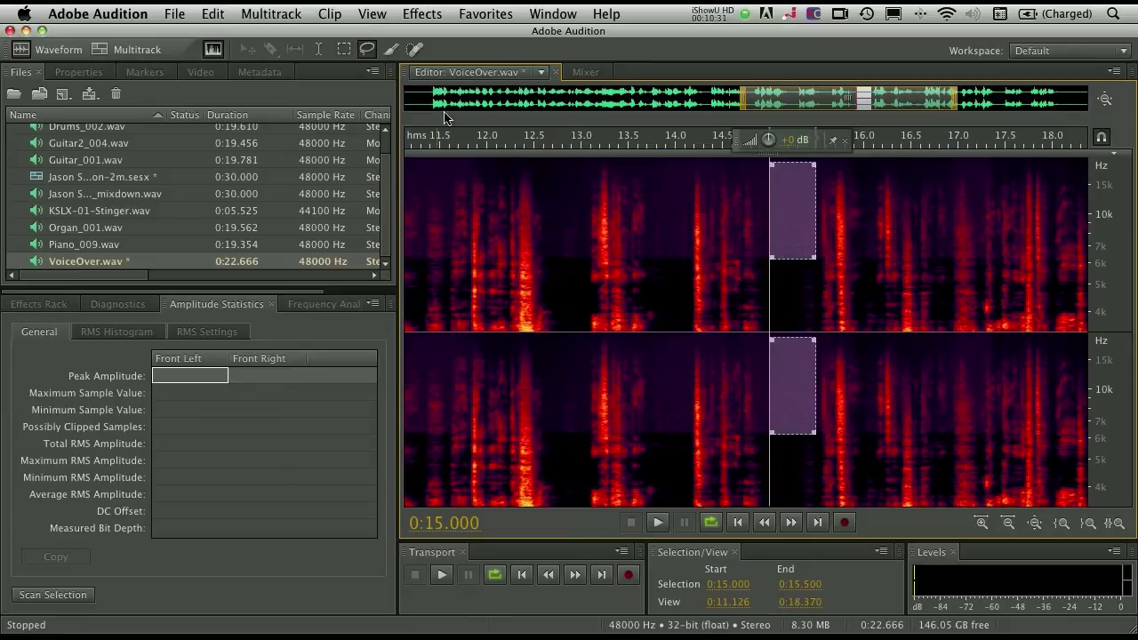
drag(765, 99, 709, 104)
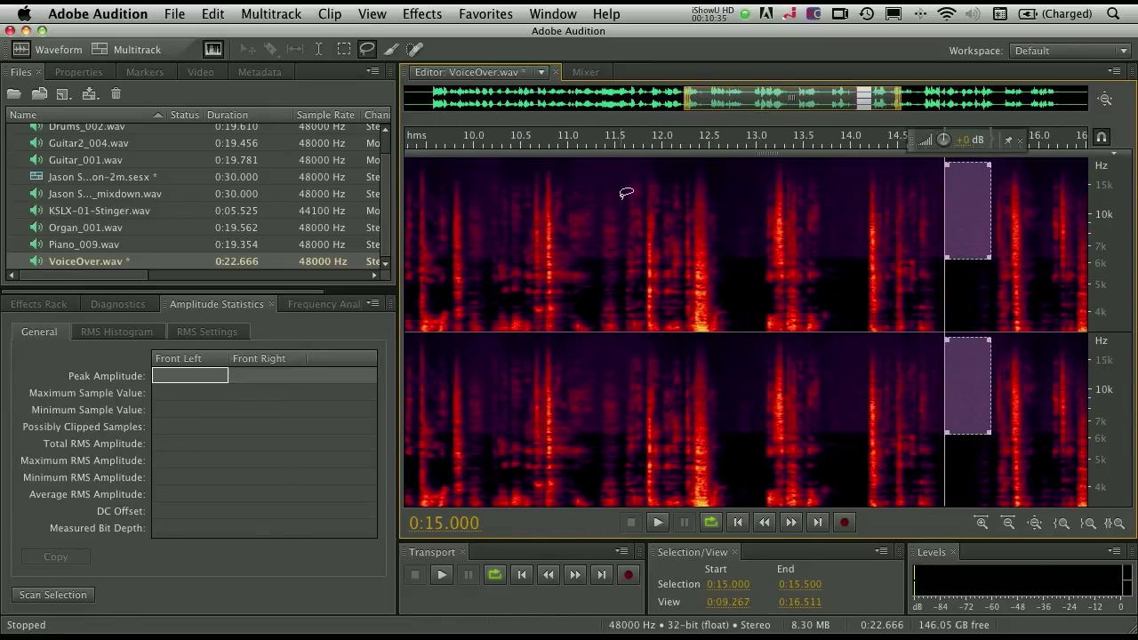
click(660, 181)
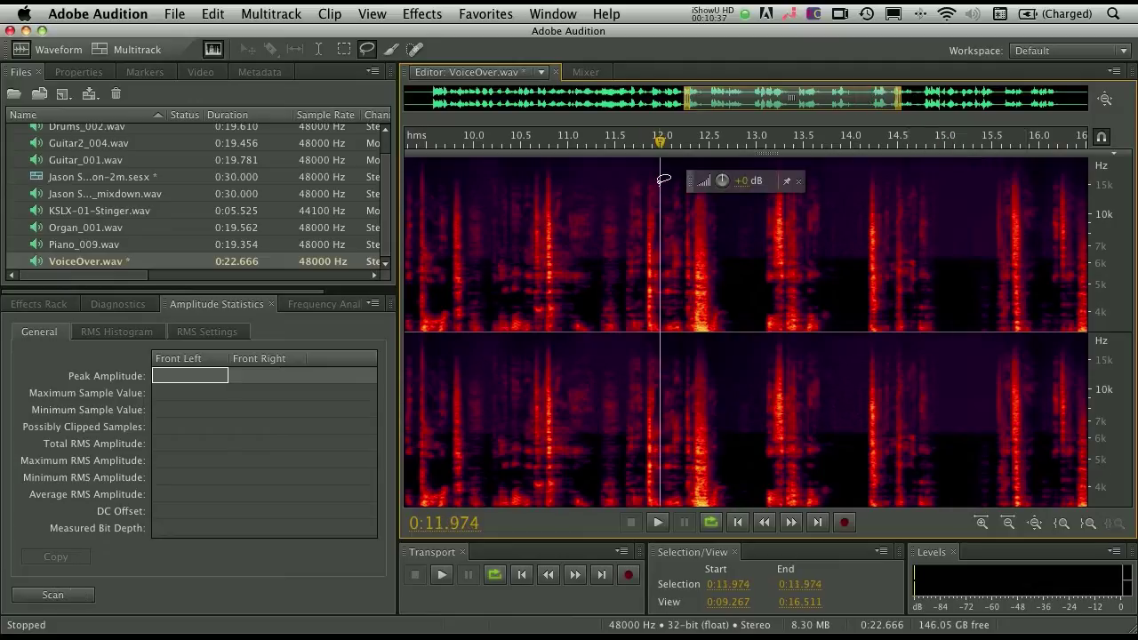
key(=)
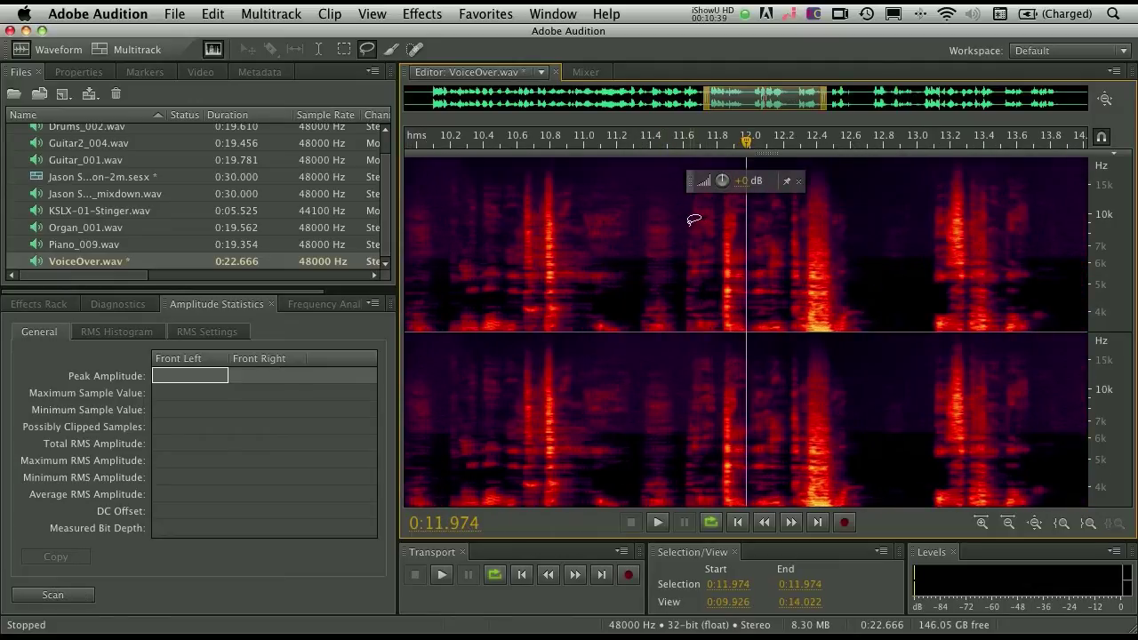
key(space)
key(space)
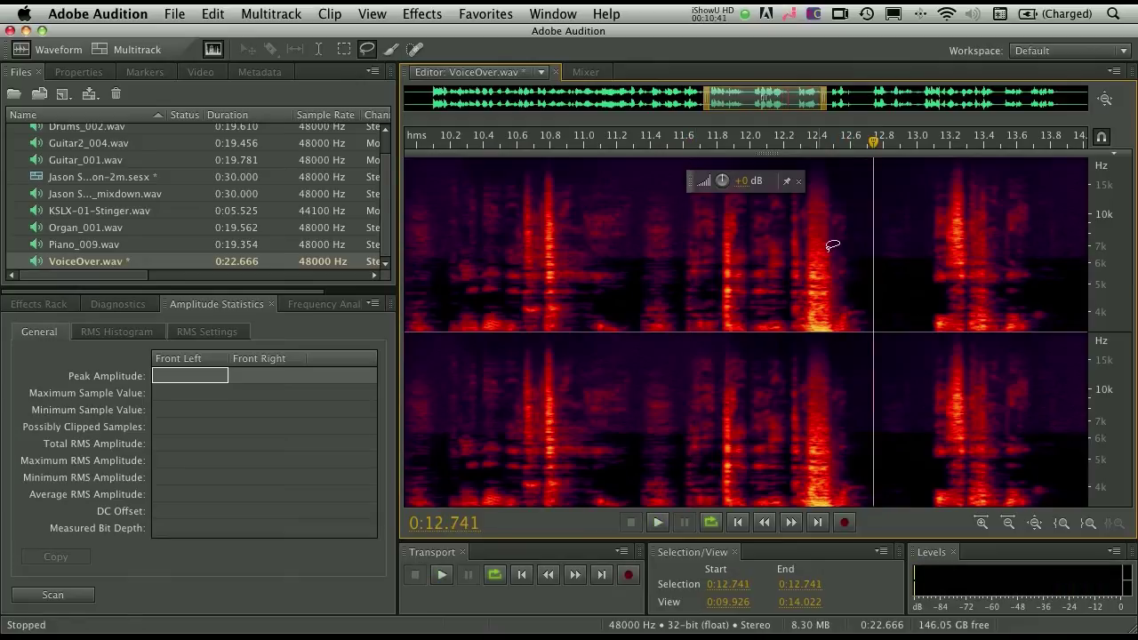
Step: Lasso-select the speech from about 11.66 to 12.75 s between about 4.5 and 6 kHz and play that selection
key(backslash)
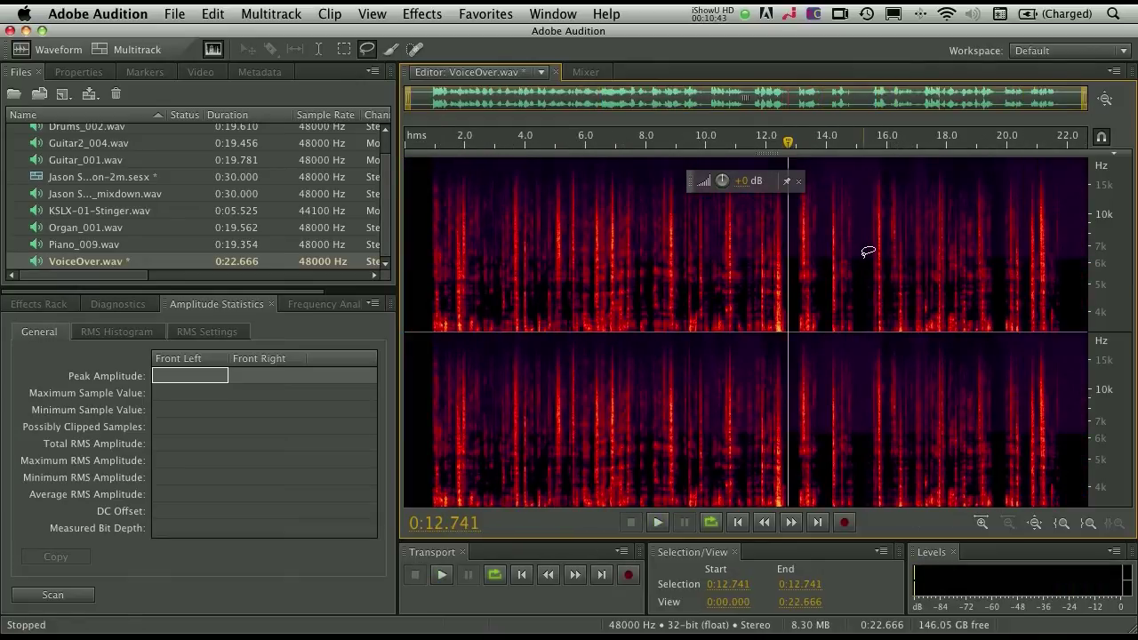
key(equal)
key(equal)
key(equal)
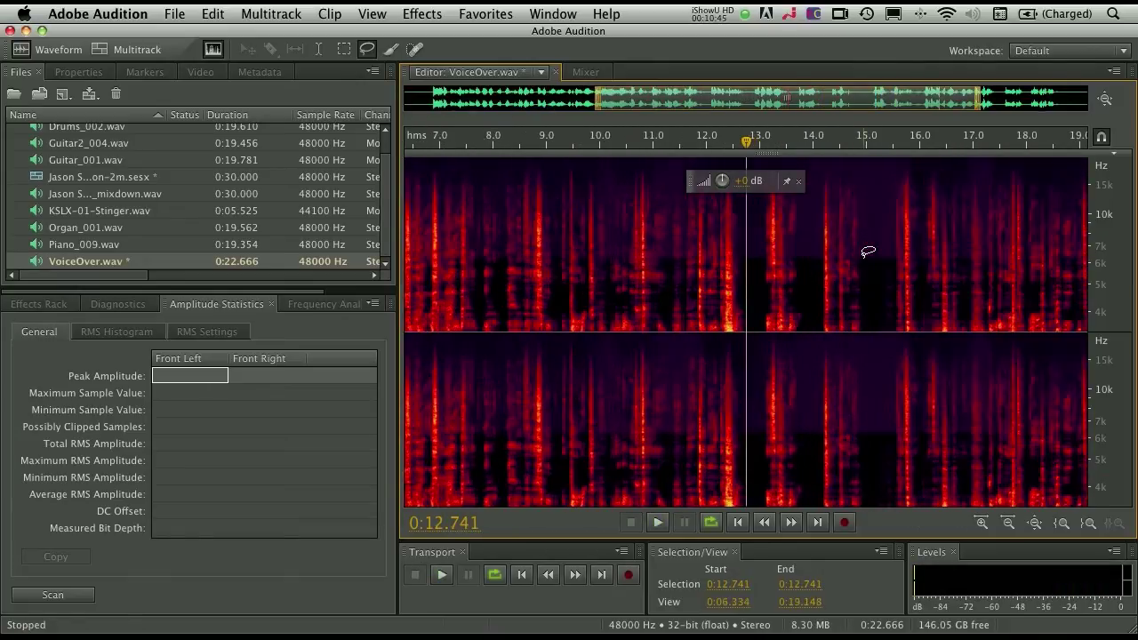
key(equal)
key(equal)
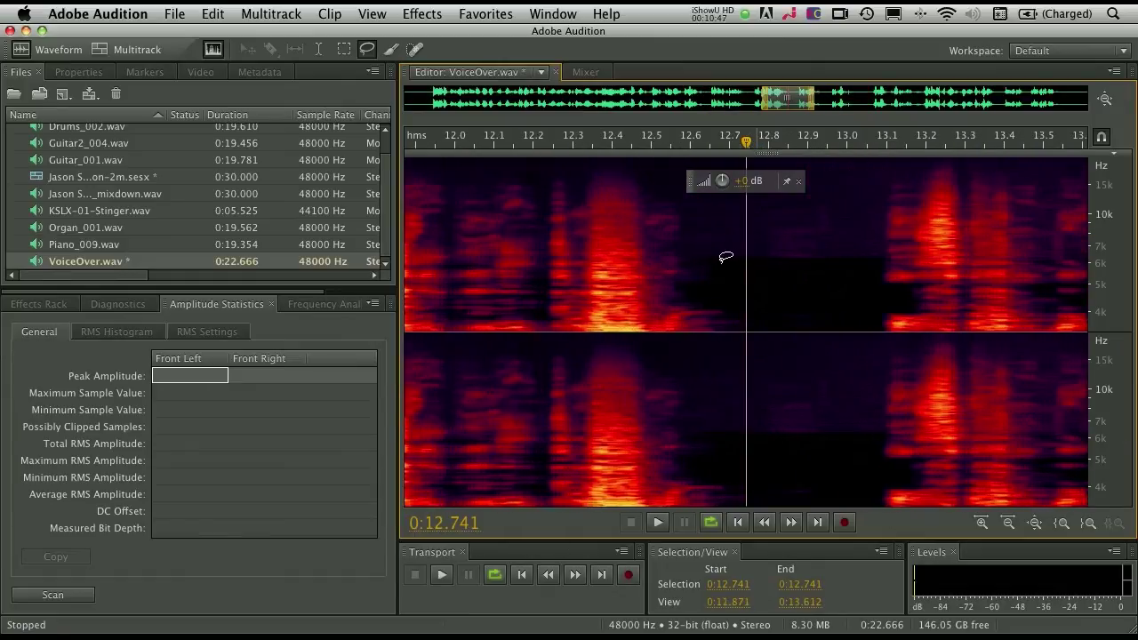
key(minus)
key(minus)
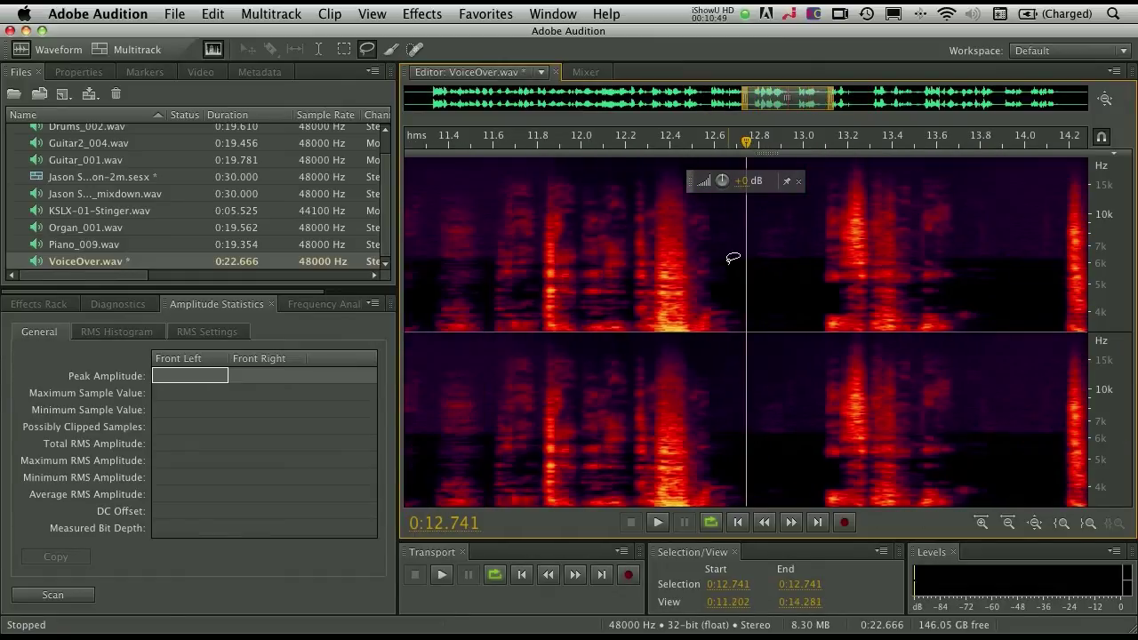
click(733, 257)
mouse_move(737, 257)
mouse_down()
mouse_move(584, 259)
mouse_move(579, 285)
mouse_move(690, 296)
mouse_move(752, 281)
mouse_move(701, 265)
mouse_up()
key(space)
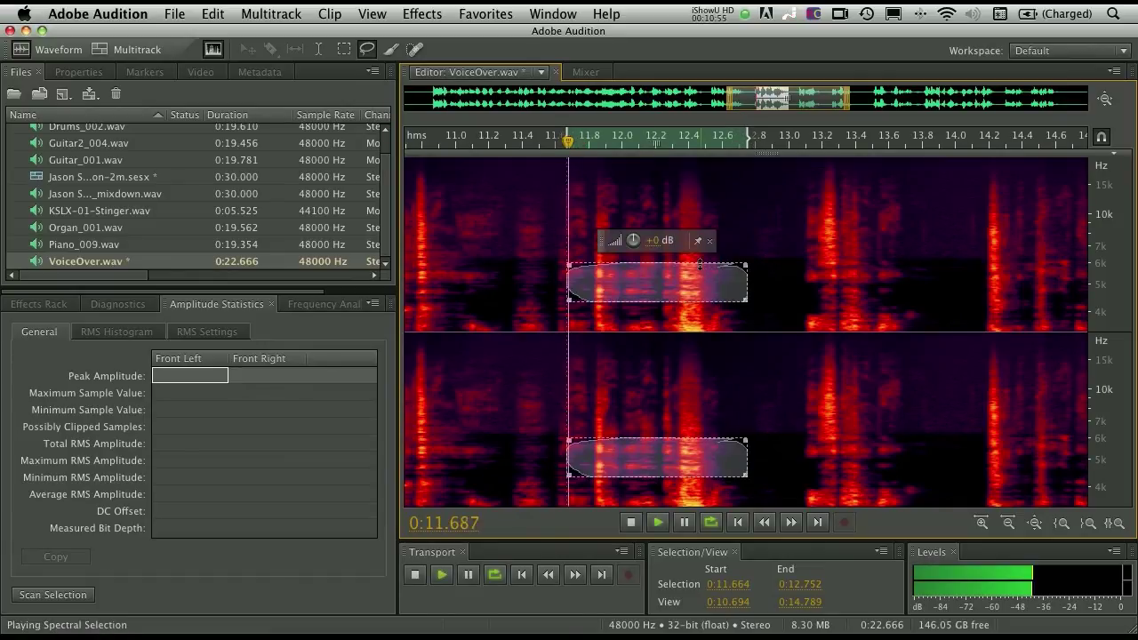
Step: Move the lasso selection down below about 5 kHz at 11.60 to 12.69 s and extend its lower edge to about 900 Hz
drag(650, 283, 643, 312)
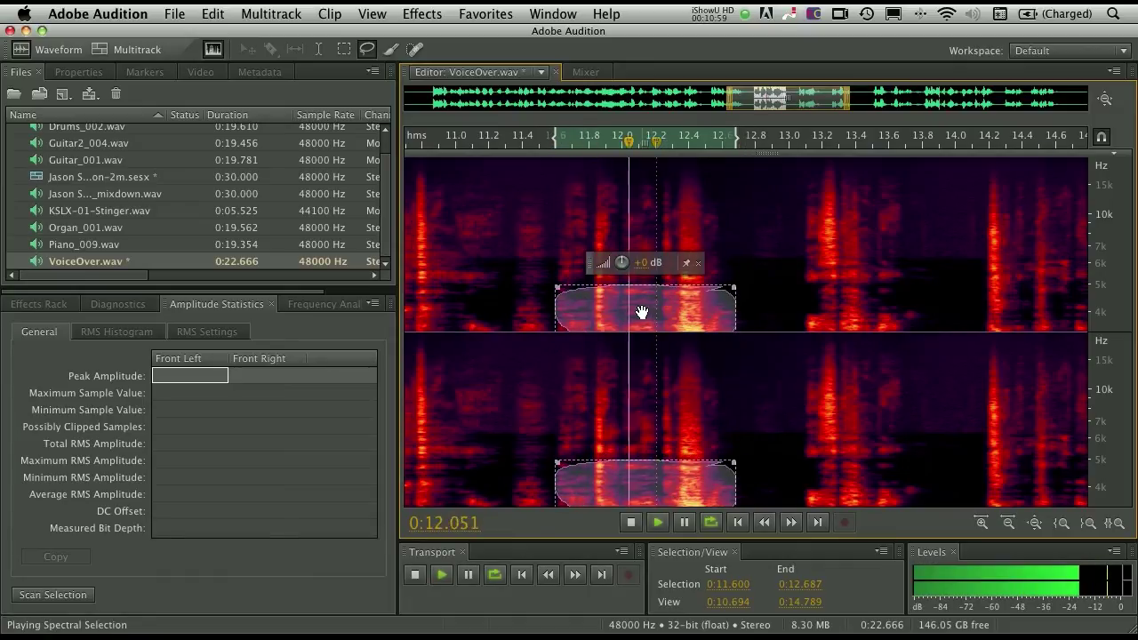
drag(1100, 279, 1058, 186)
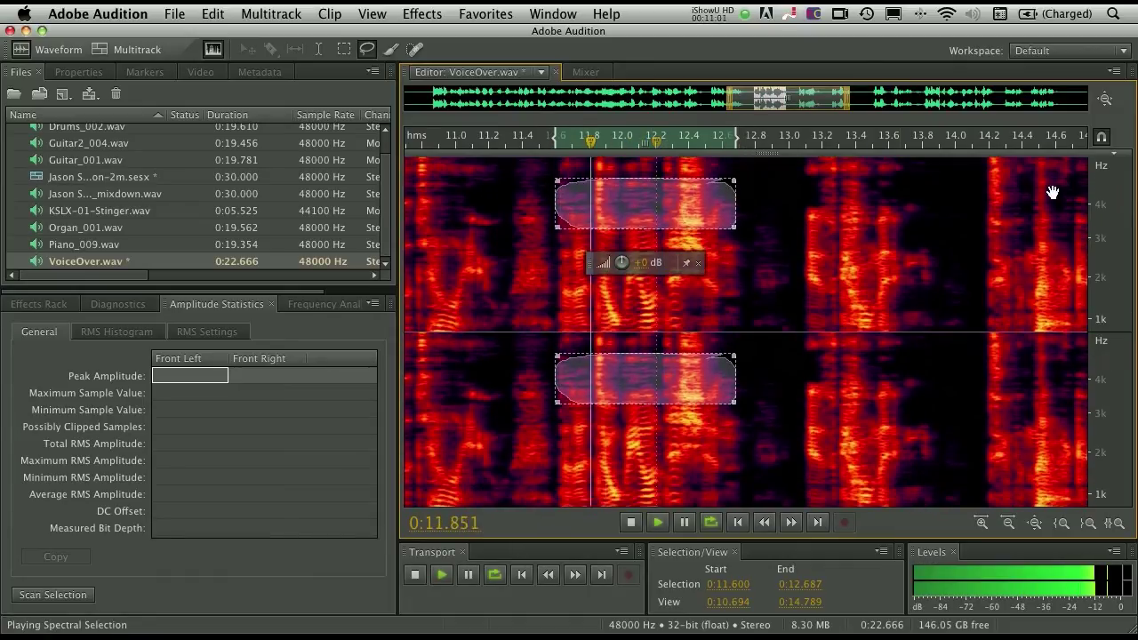
key(space)
drag(639, 228, 638, 325)
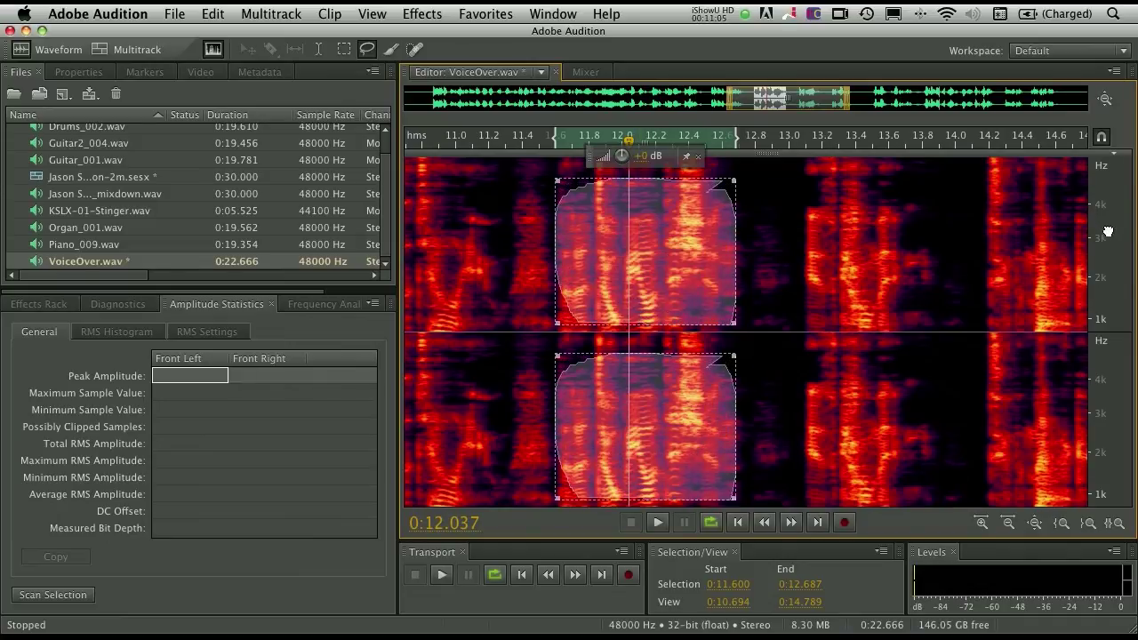
Step: Audition the selected speech and fine-tune the selection's lower edge to about 700 Hz
drag(1107, 195, 1107, 167)
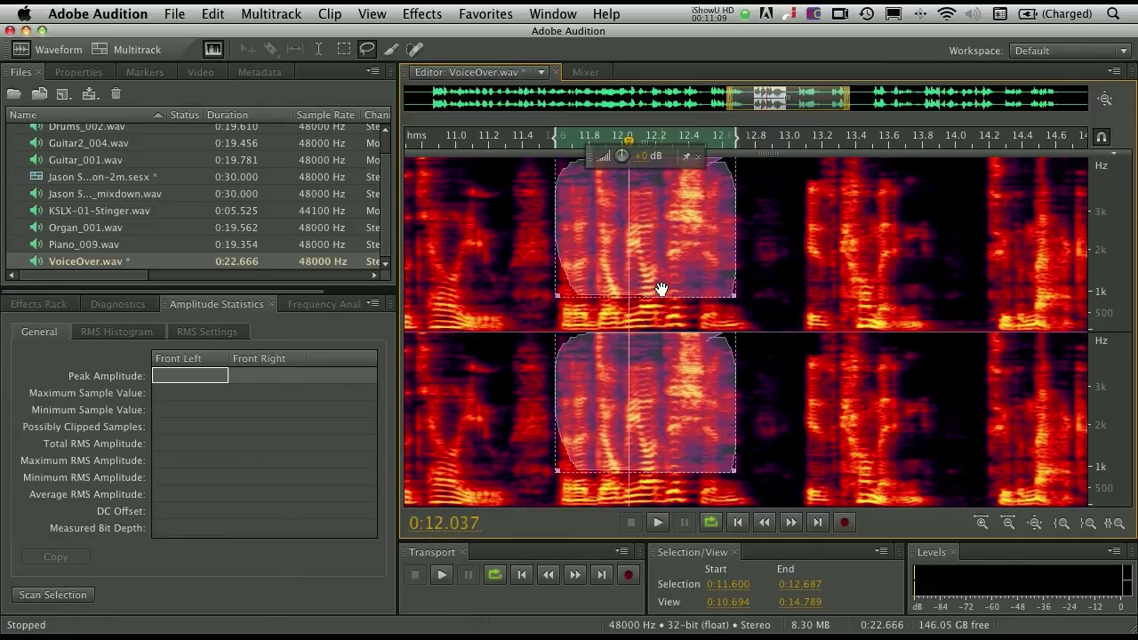
key(space)
drag(653, 295, 654, 306)
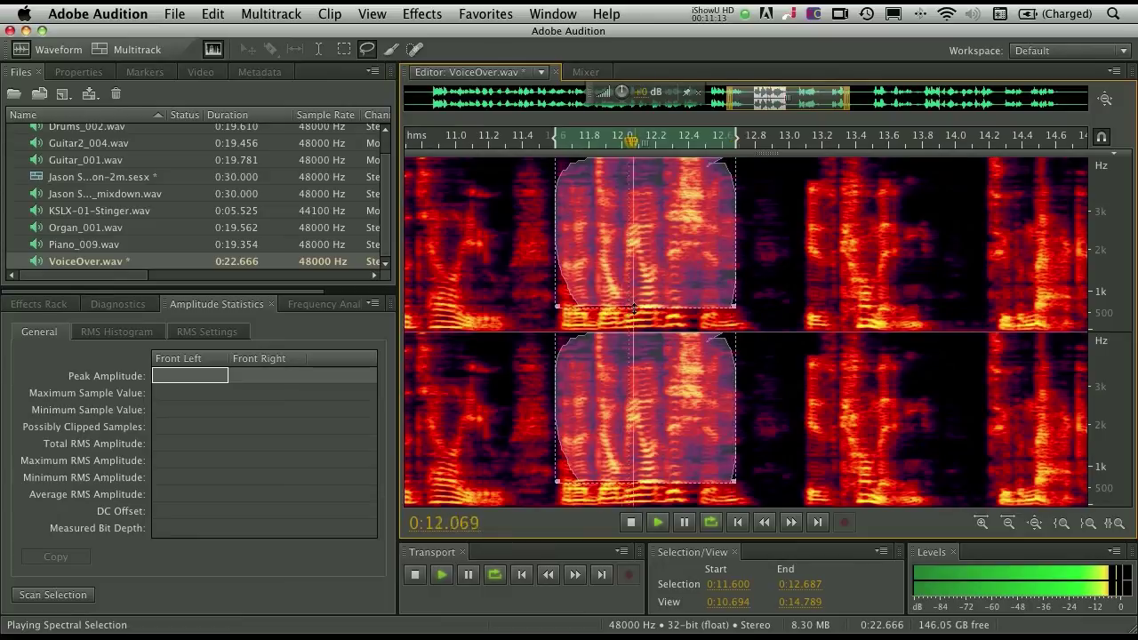
drag(629, 306, 636, 304)
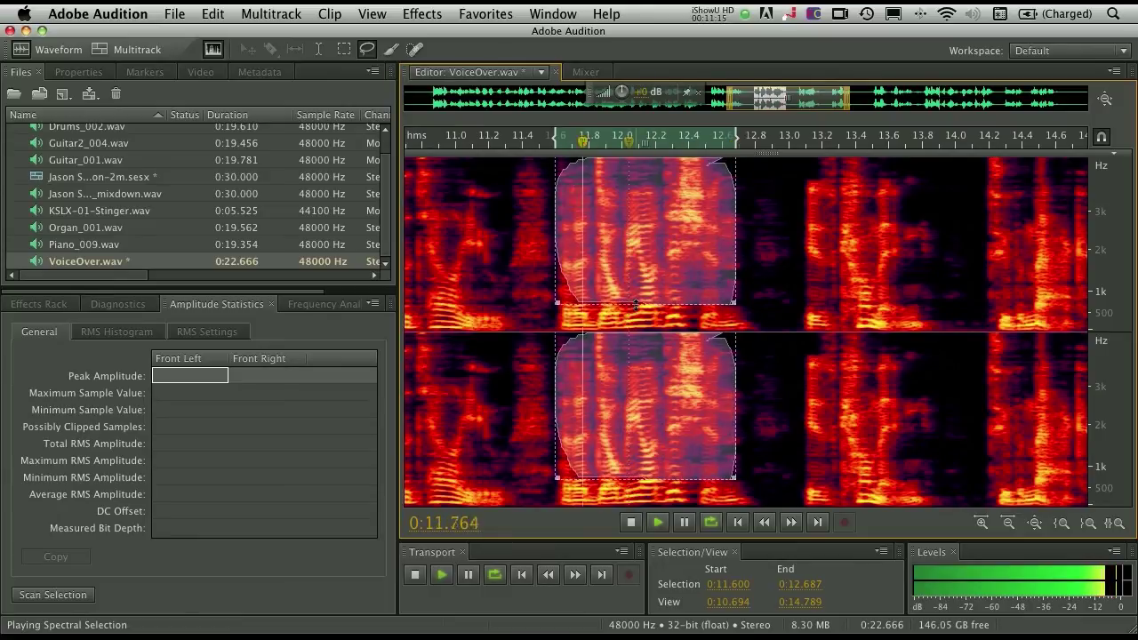
key(space)
Step: Widen the lasso selection around the phrase so it runs from 11.488 to 13.067 s
drag(736, 232, 755, 232)
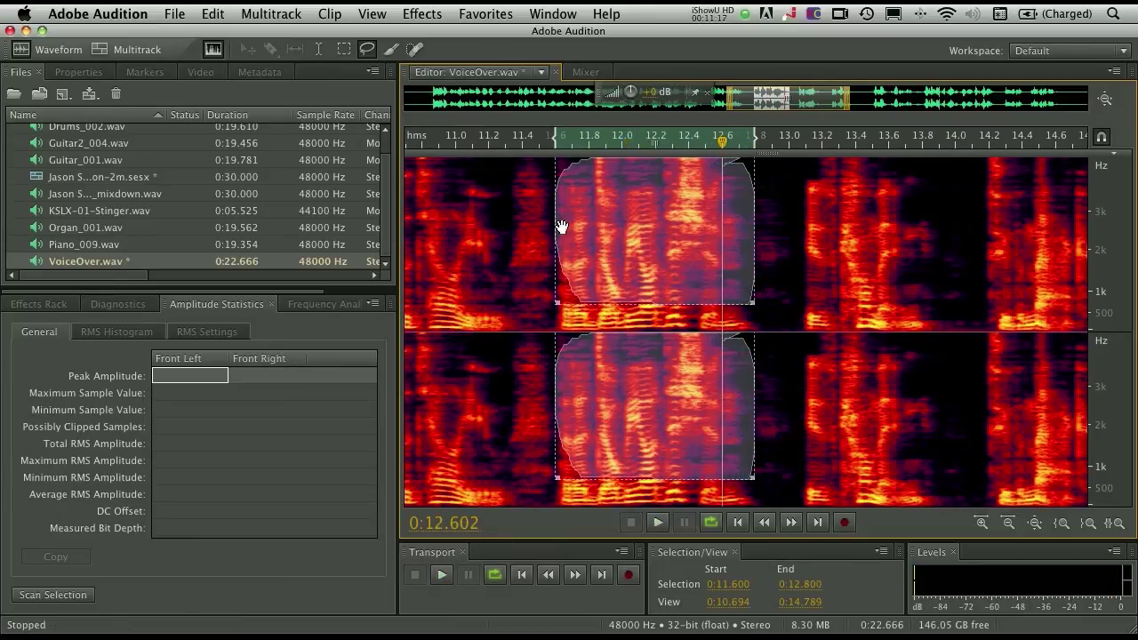
drag(548, 225, 538, 225)
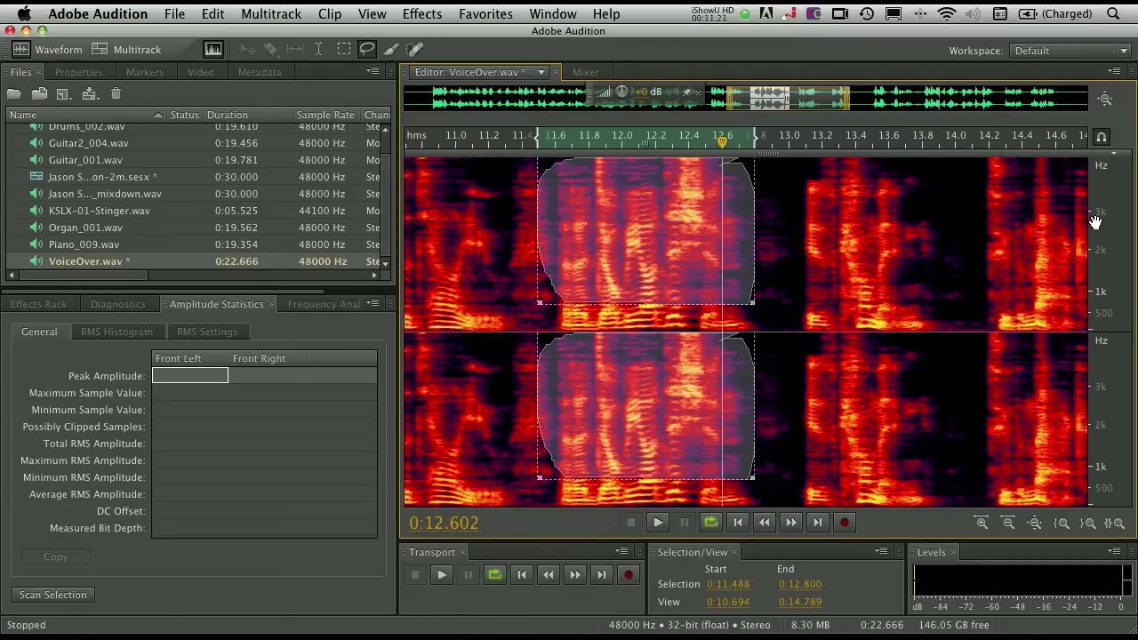
scroll(1095, 222, down, 2)
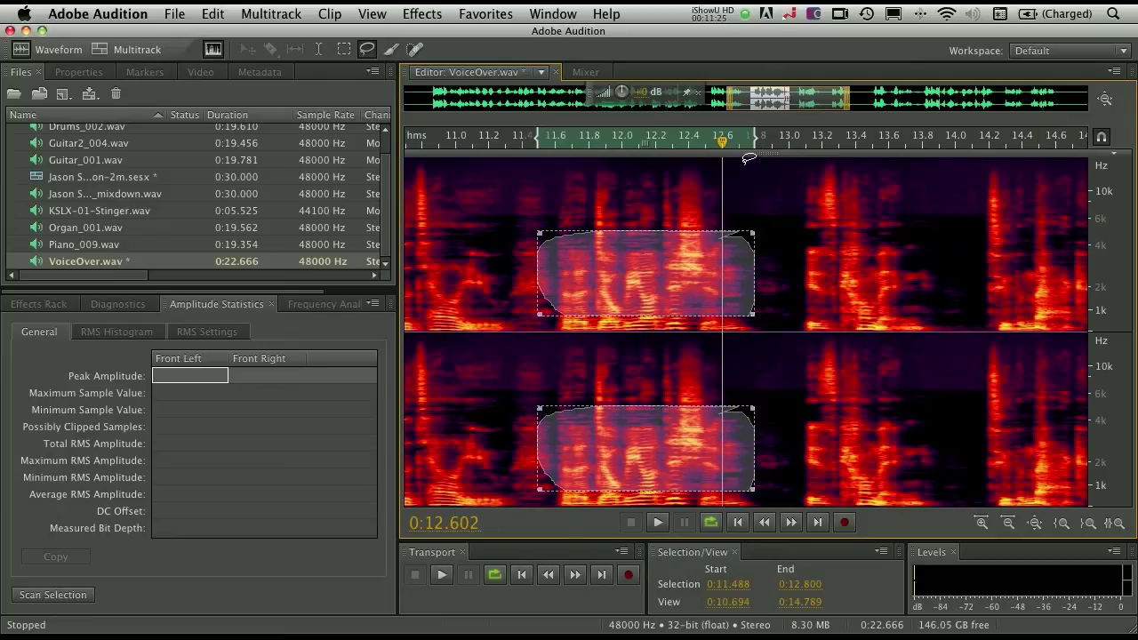
drag(725, 144, 663, 153)
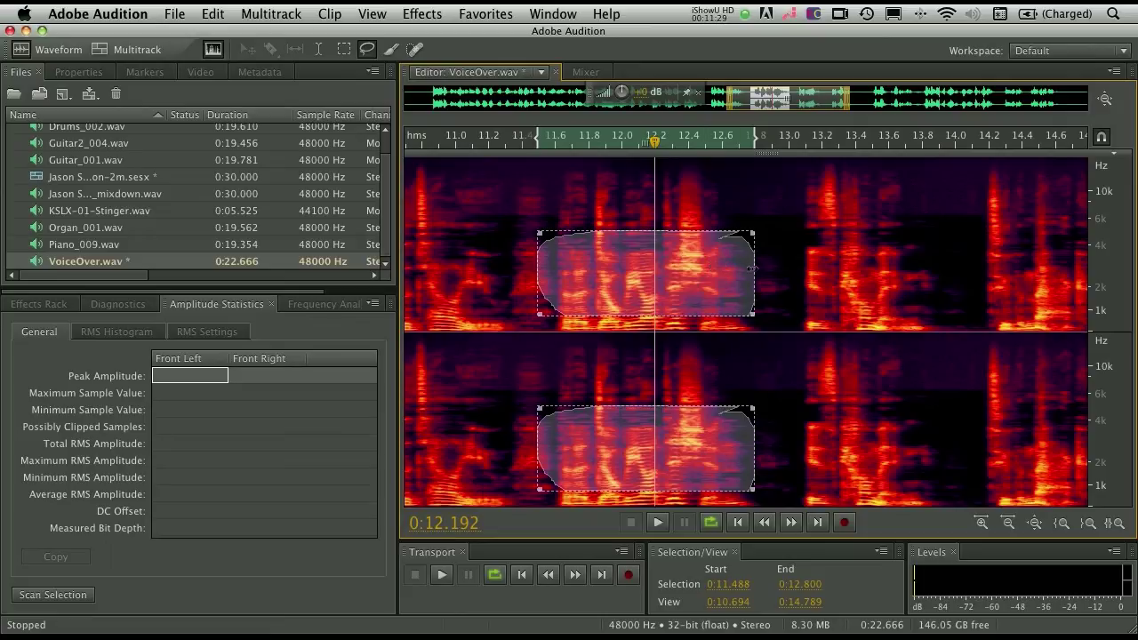
drag(756, 267, 800, 267)
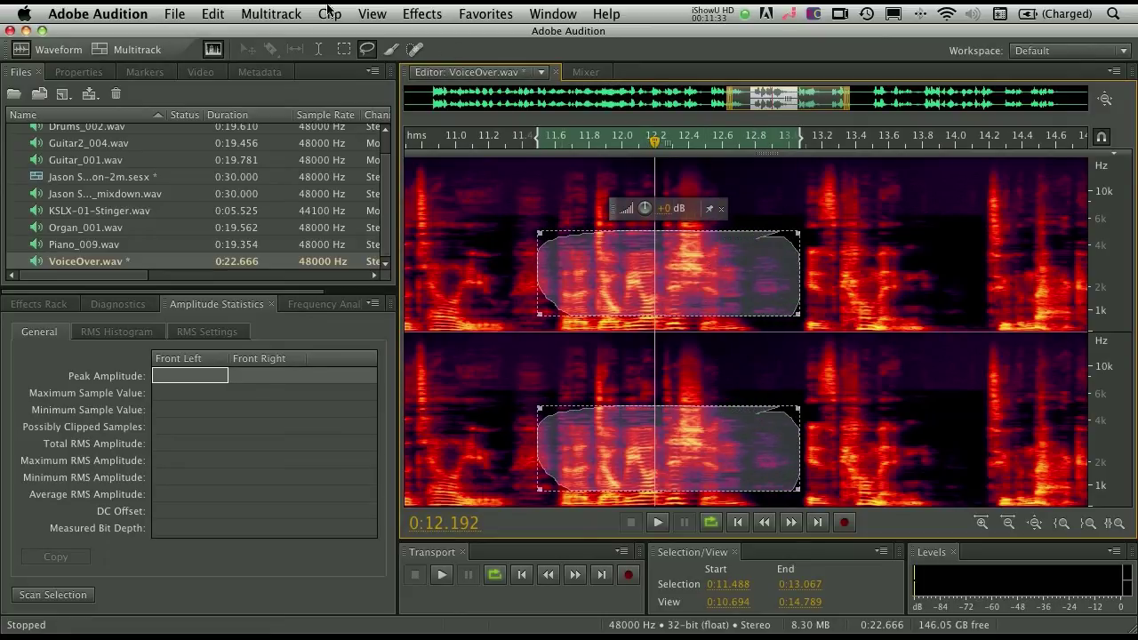
Step: Preview the Analog Delay effect with its default preset and apply it to the lasso-selected frequencies
click(433, 13)
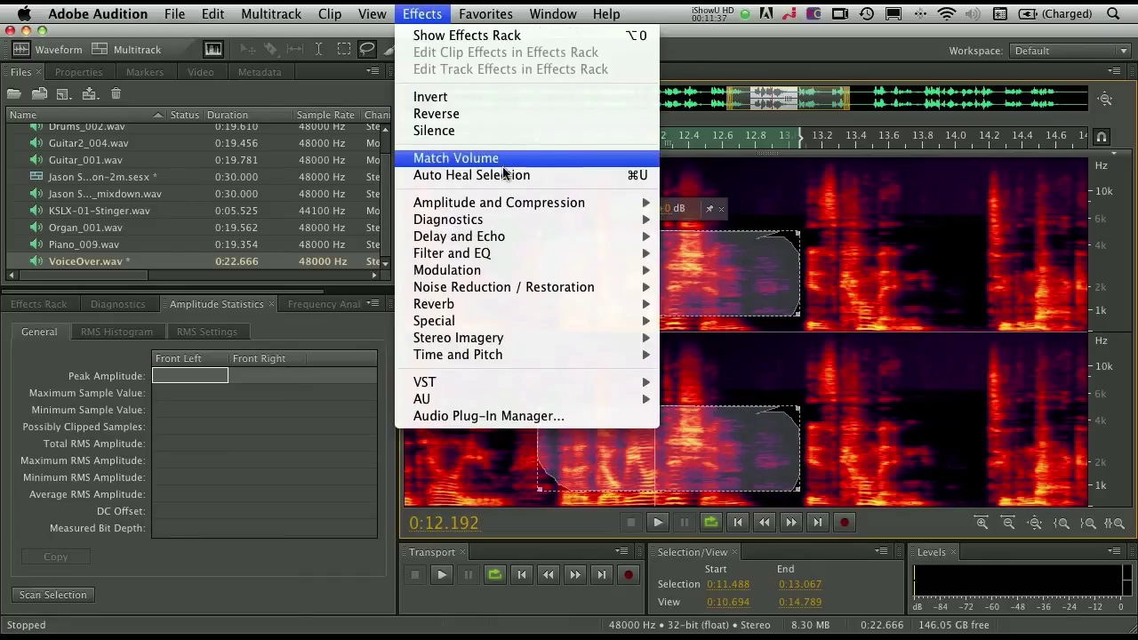
mouse_move(540, 238)
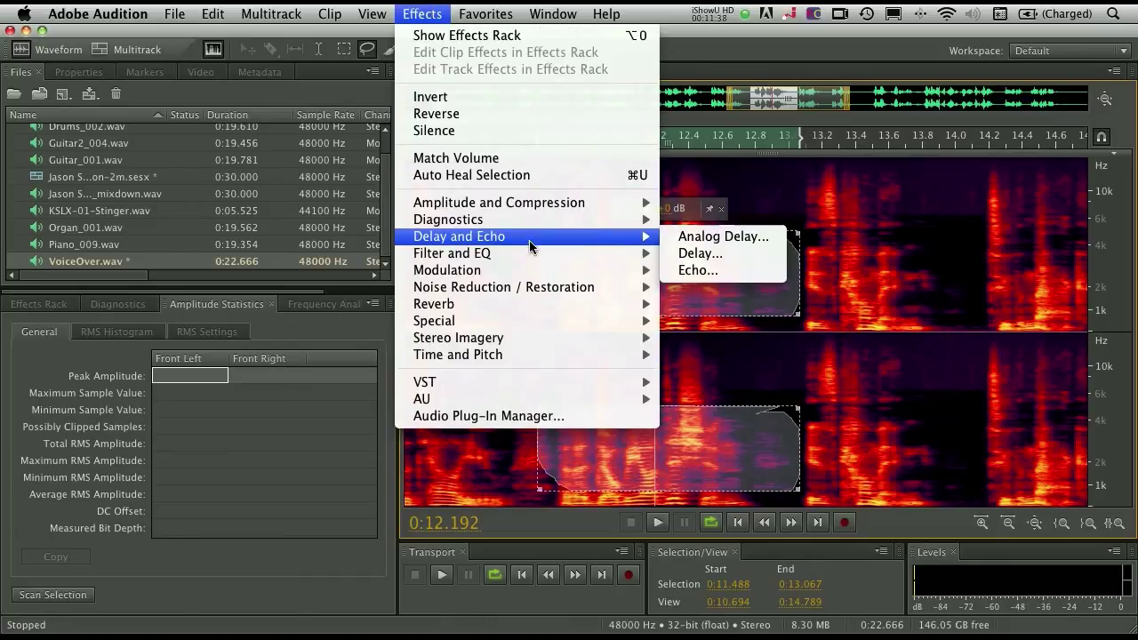
click(704, 236)
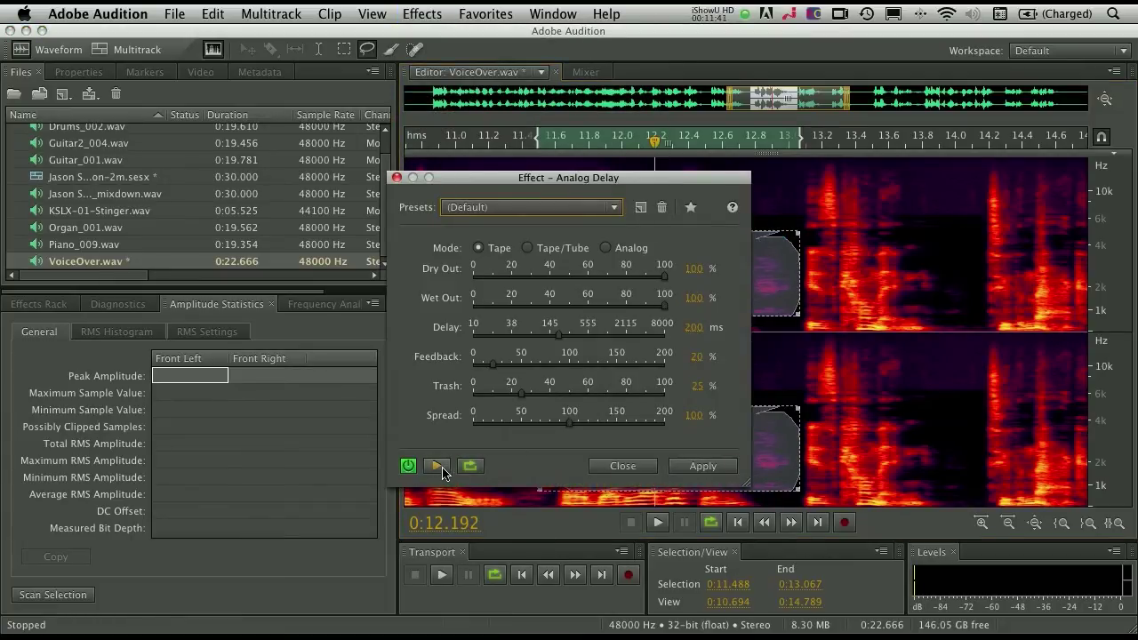
click(439, 466)
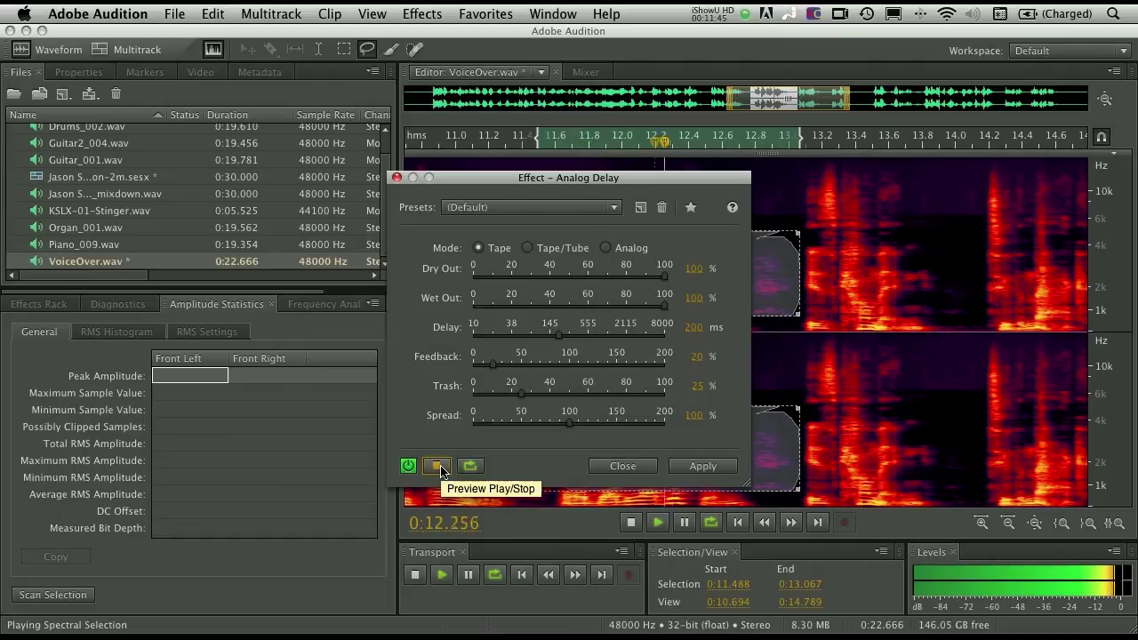
click(441, 468)
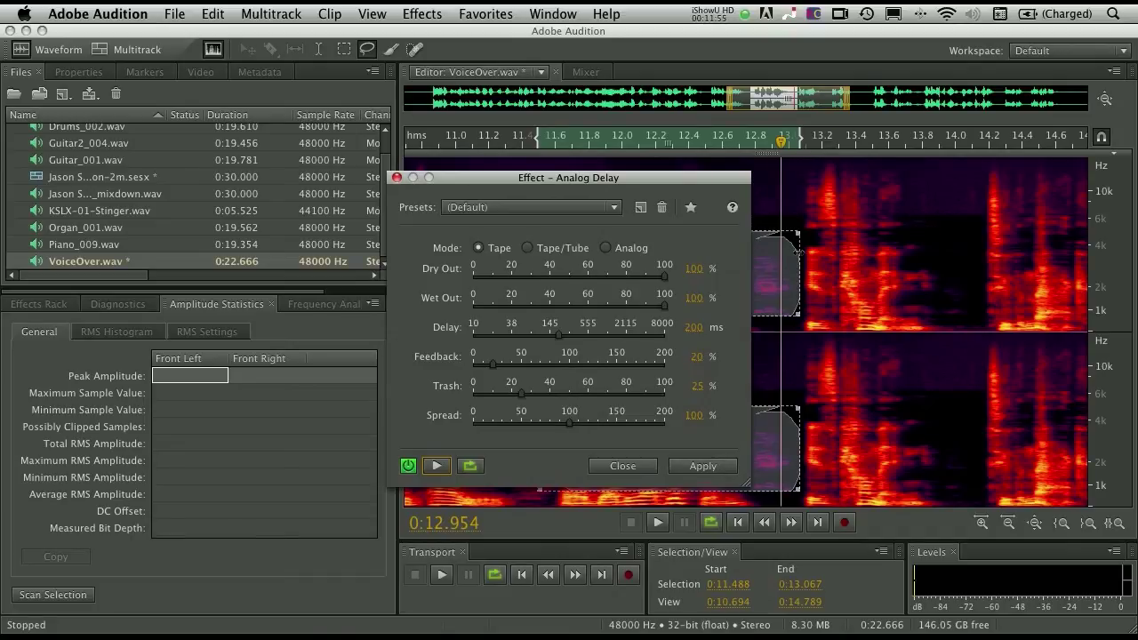
click(702, 466)
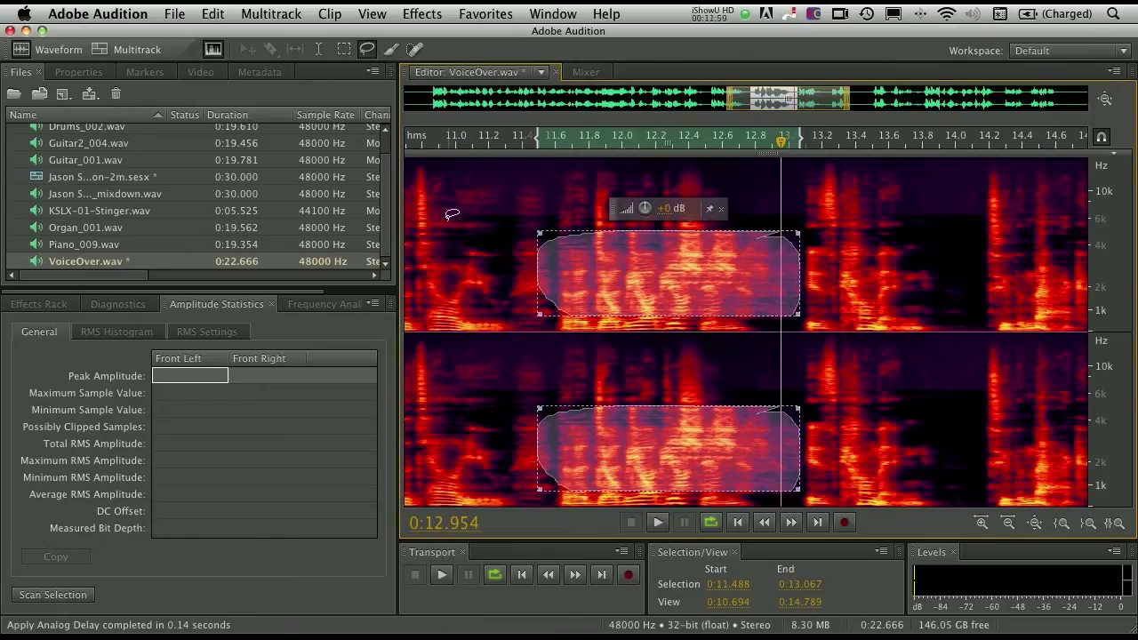
Step: Audition the delayed phrase from about 10.85 s and return to the 10.86 to 14.96 s range of the voice-over
click(432, 192)
key(space)
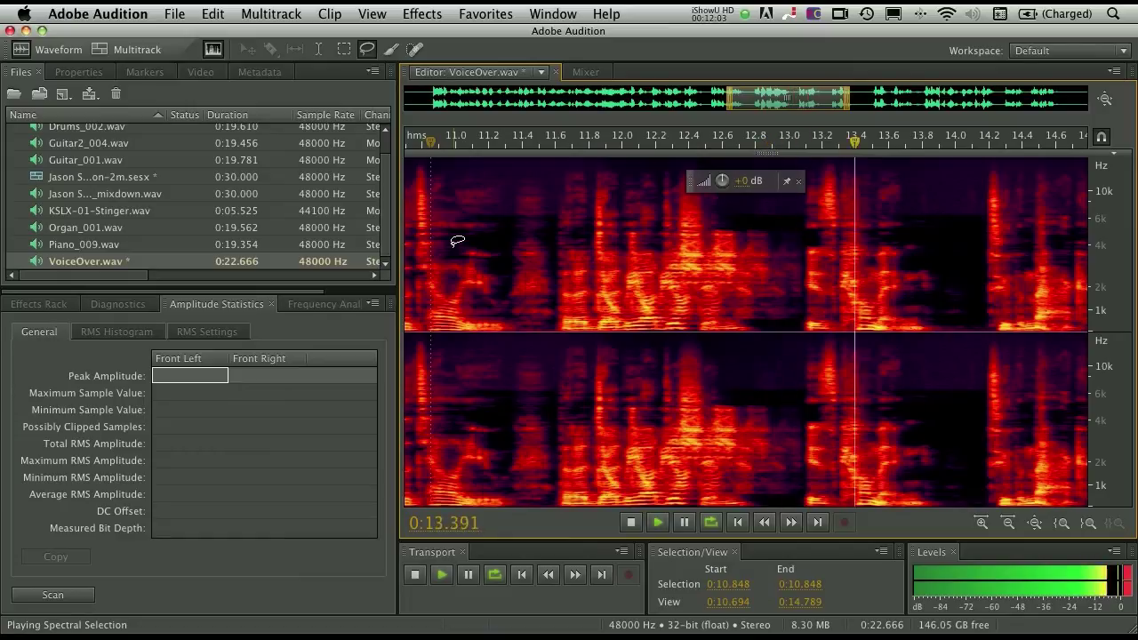
key(space)
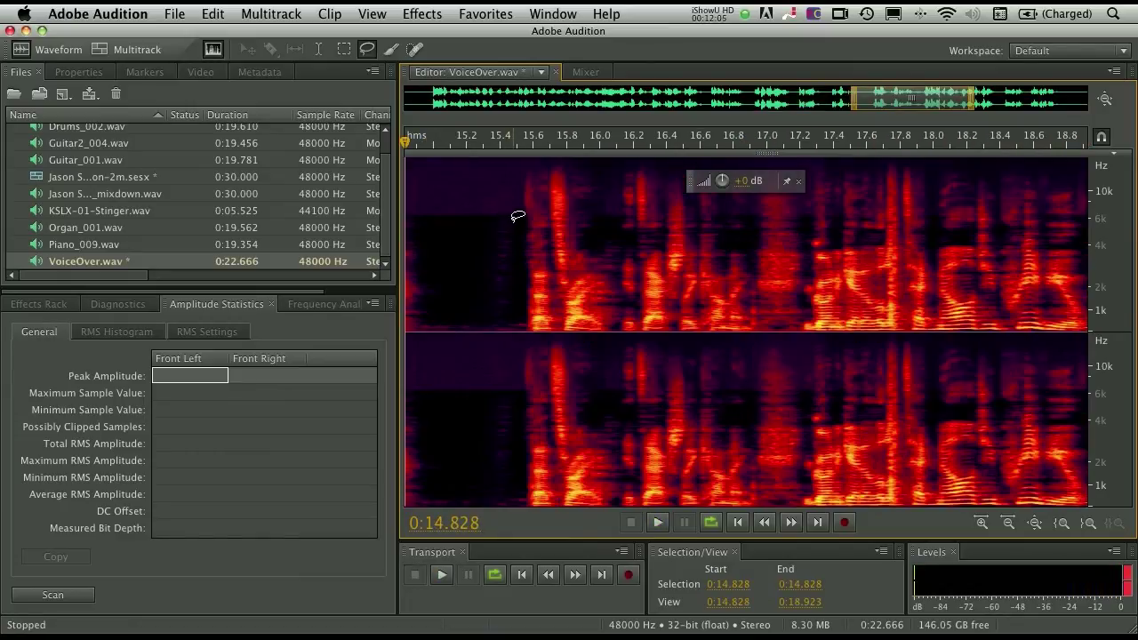
drag(911, 104, 795, 104)
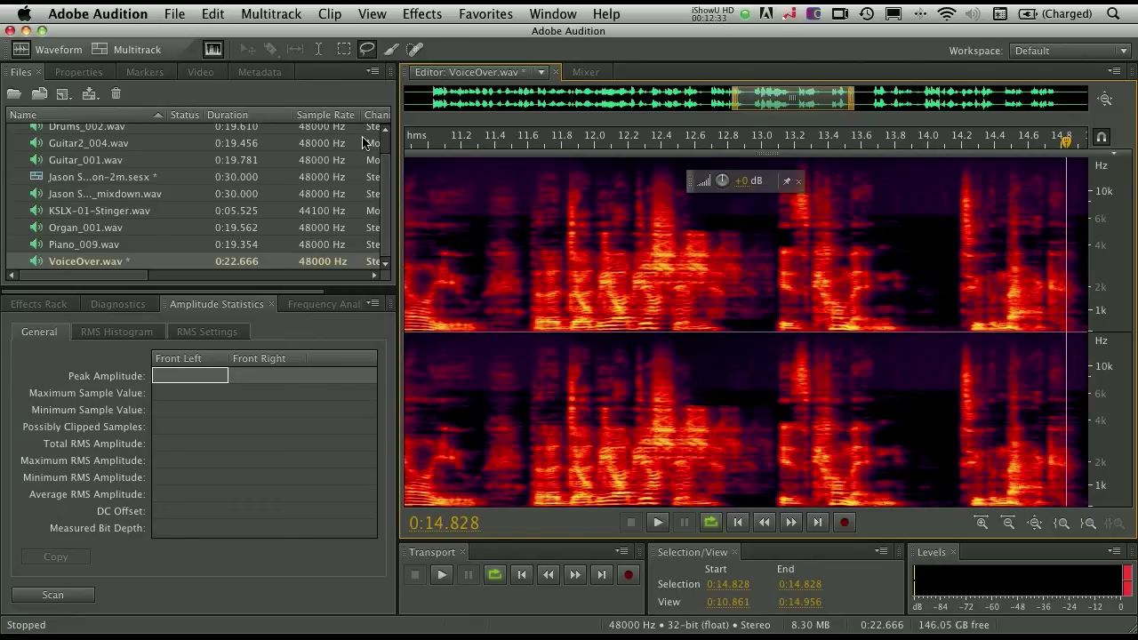
Step: Open KSLX-01-Stinger.wav and try a lasso around the faint noise from about 4.55 to 5.15 s between 3 and 5 kHz
double_click(34, 215)
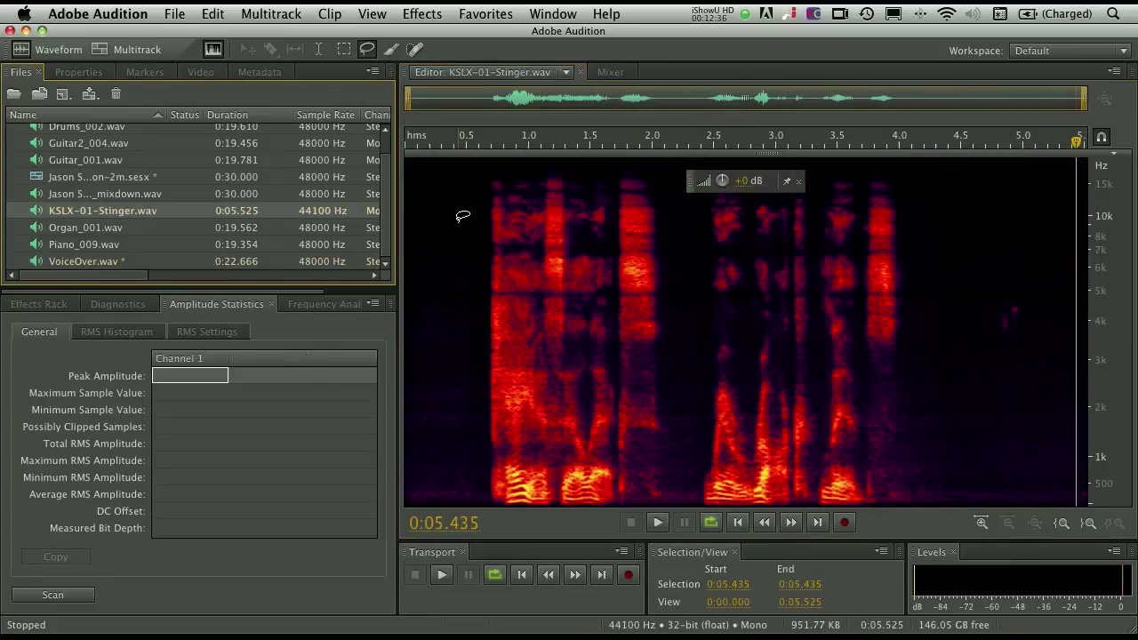
click(702, 250)
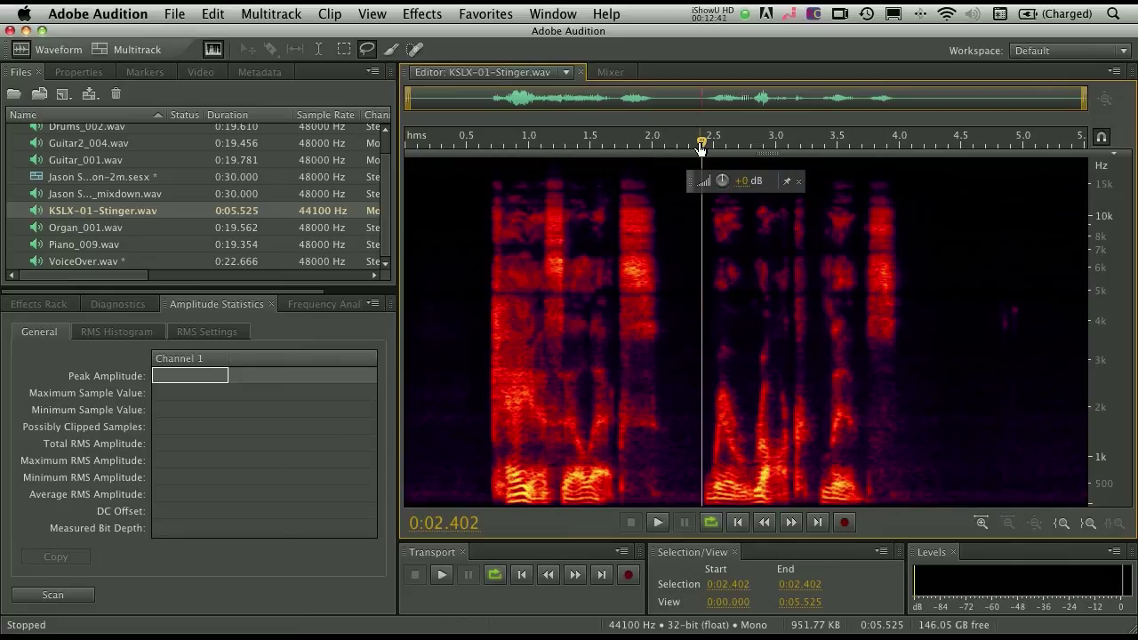
mouse_move(1004, 281)
mouse_down()
mouse_move(1026, 352)
mouse_move(967, 300)
mouse_up()
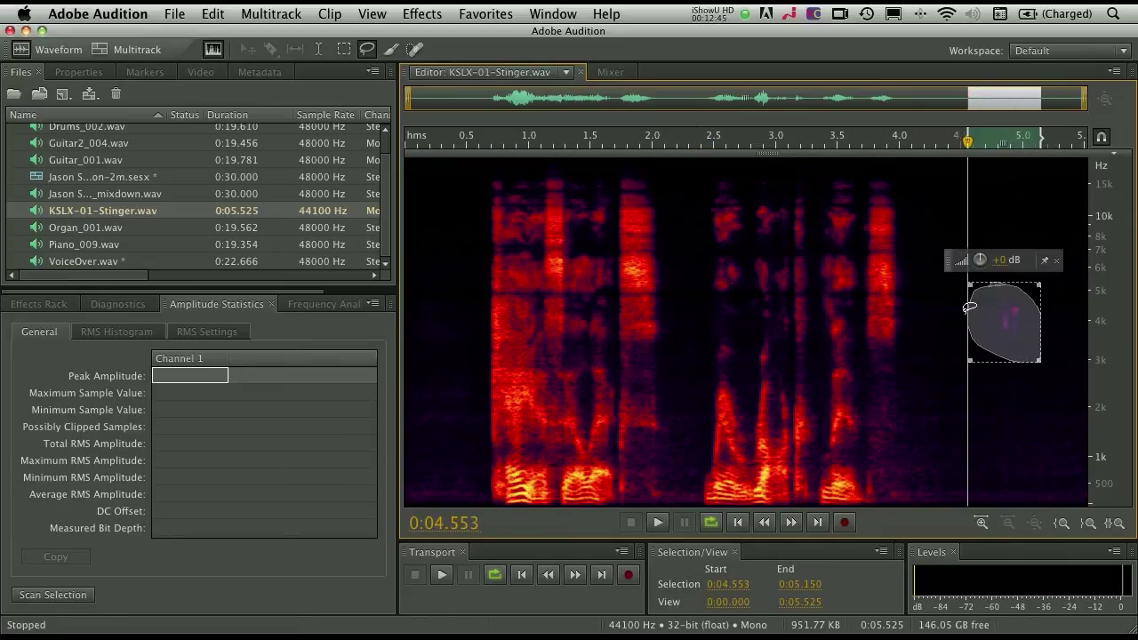
click(935, 308)
Step: Audition the stinger from about 2.38 s through the faint noise near 5 s
click(700, 285)
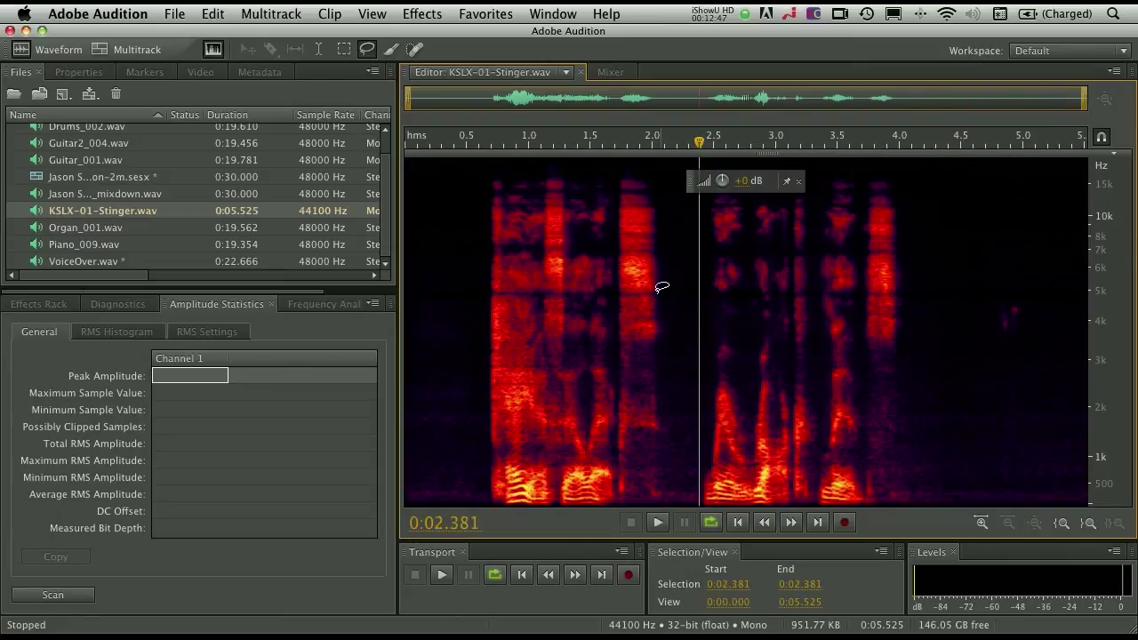
key(space)
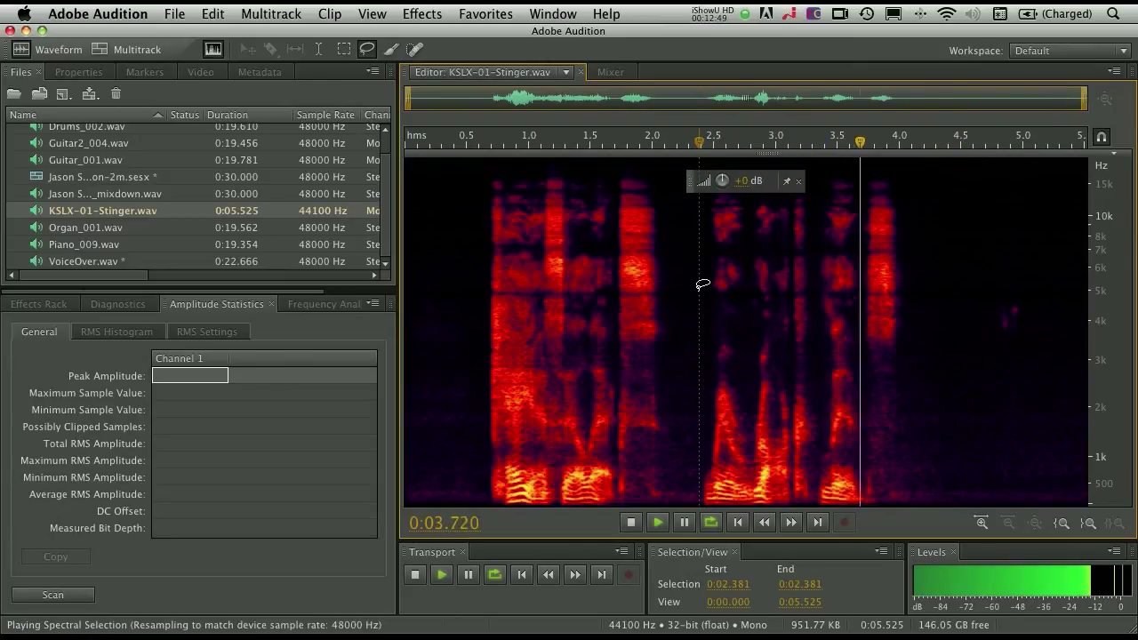
key(space)
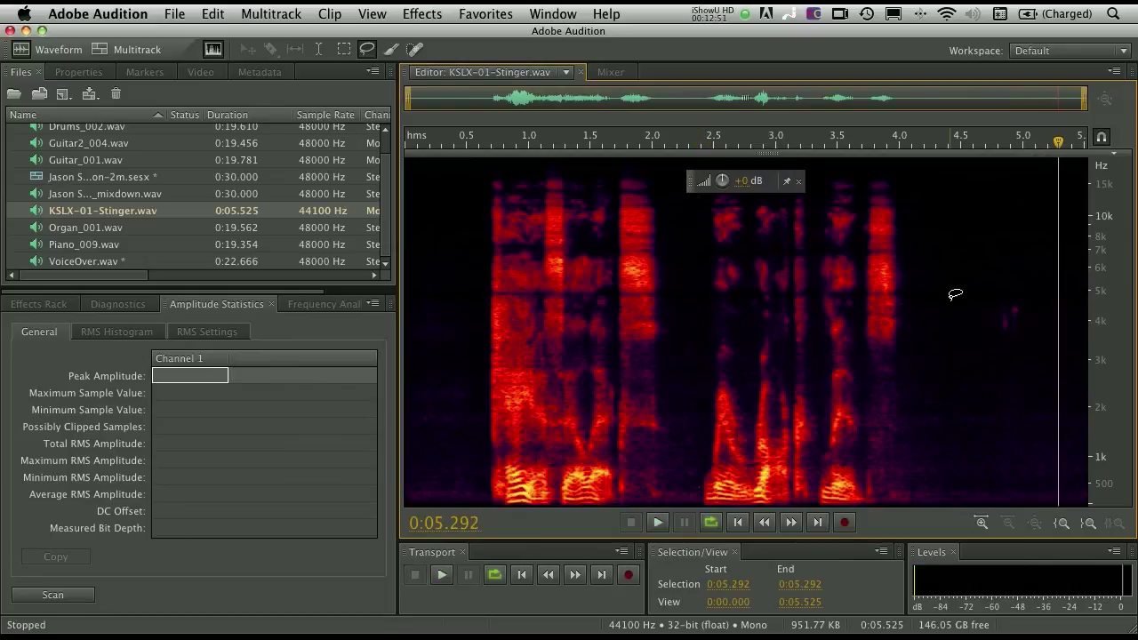
mouse_move(1023, 289)
mouse_down()
mouse_move(993, 307)
mouse_move(1028, 302)
mouse_move(1023, 338)
mouse_up()
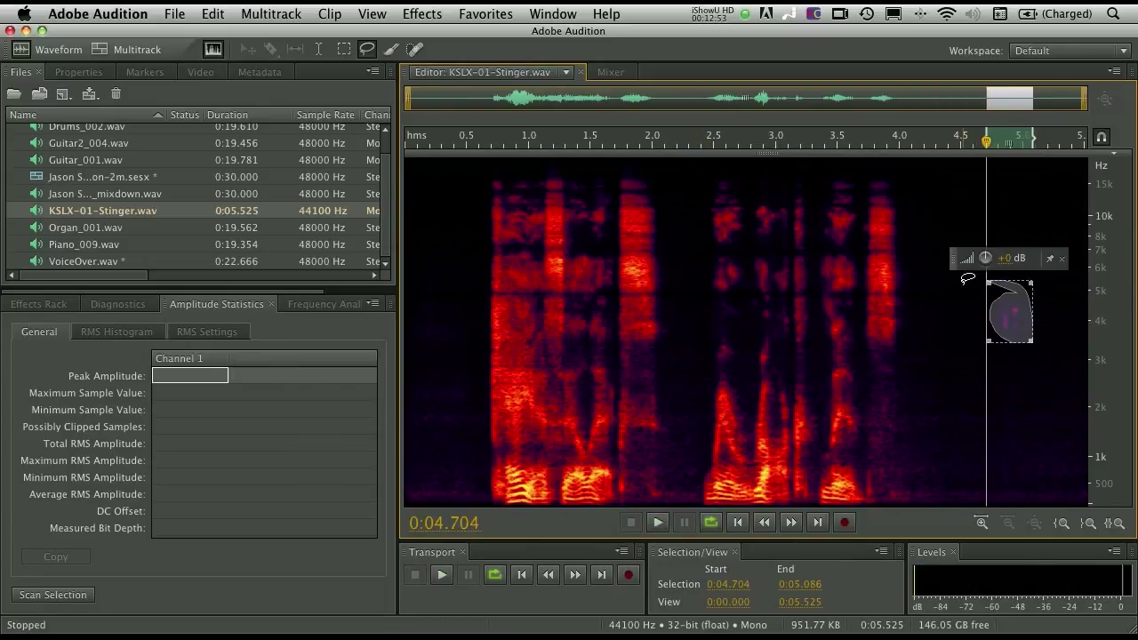
mouse_move(950, 307)
mouse_down()
mouse_move(927, 257)
mouse_move(953, 452)
mouse_move(1106, 522)
mouse_move(977, 178)
mouse_move(922, 257)
mouse_up()
click(898, 248)
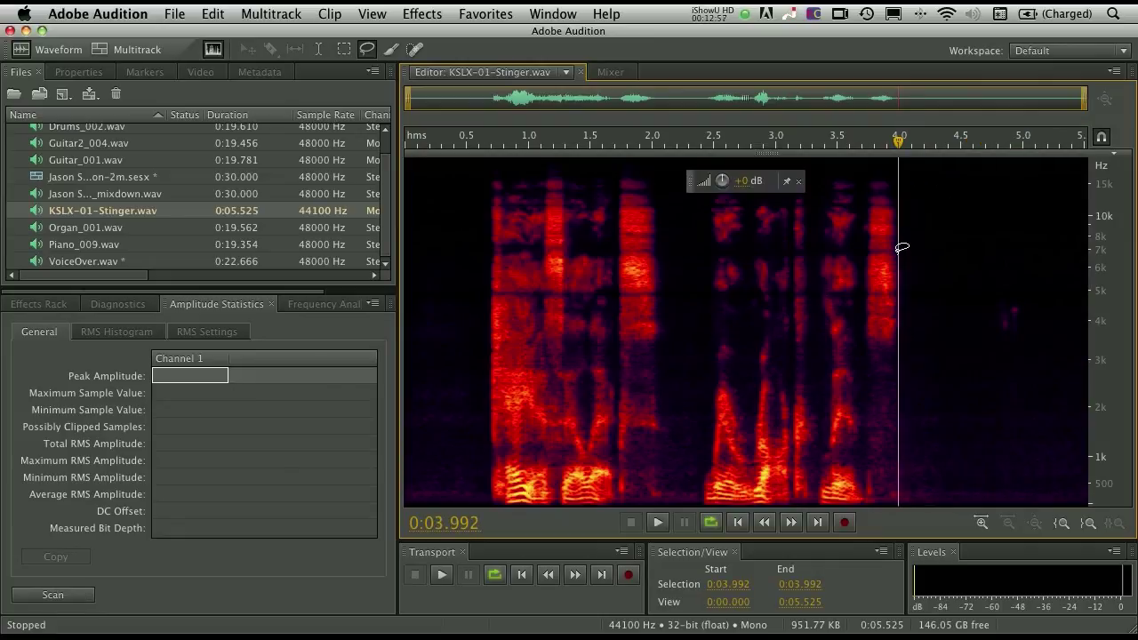
scroll(902, 248, up, 5)
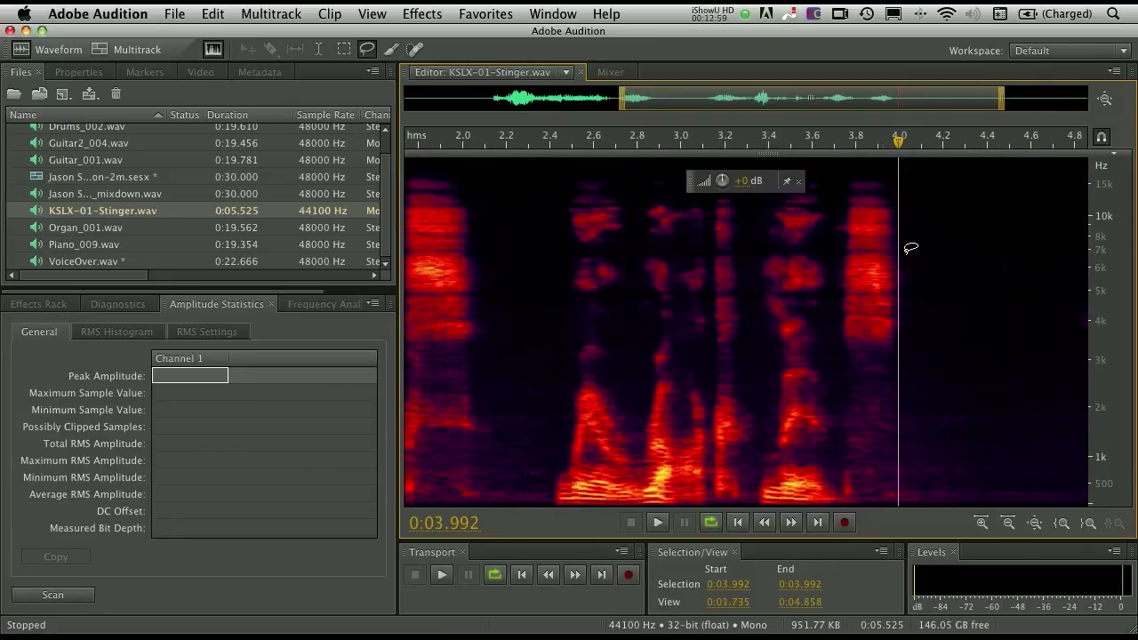
scroll(833, 159, down, 4)
scroll(833, 159, down, 1)
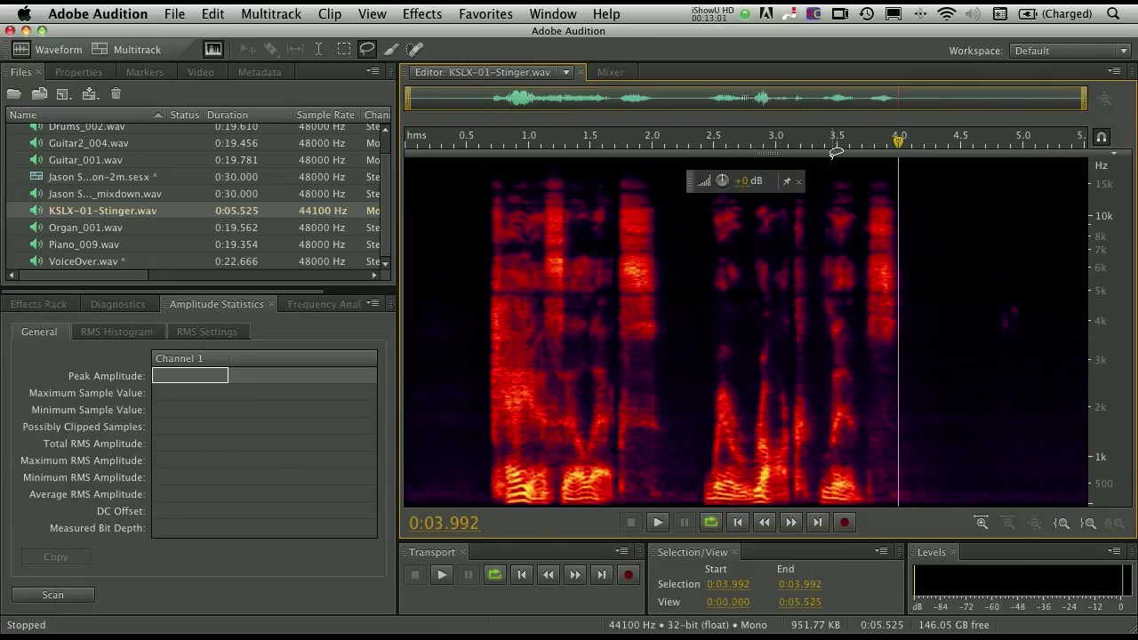
Step: Lasso-select the faint noise from about 4.78 to 5.07 s between about 3.4 and 5 kHz, and apply Auto Heal
click(1032, 295)
mouse_move(1034, 294)
mouse_down()
mouse_move(1002, 288)
mouse_move(1004, 334)
mouse_up()
drag(1017, 282, 1018, 287)
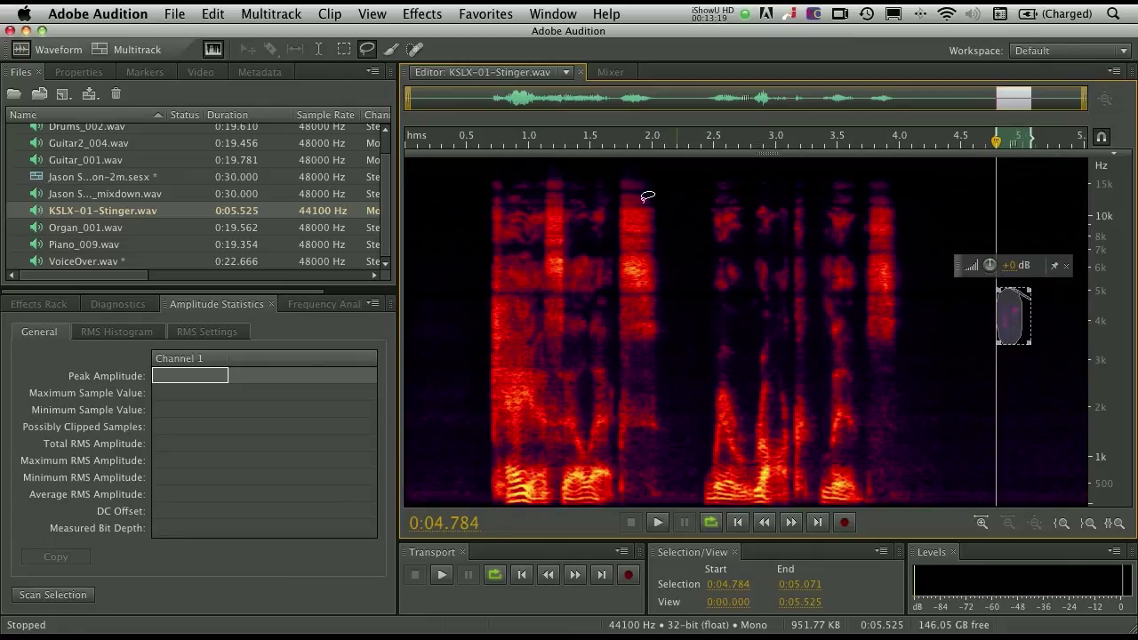
click(468, 13)
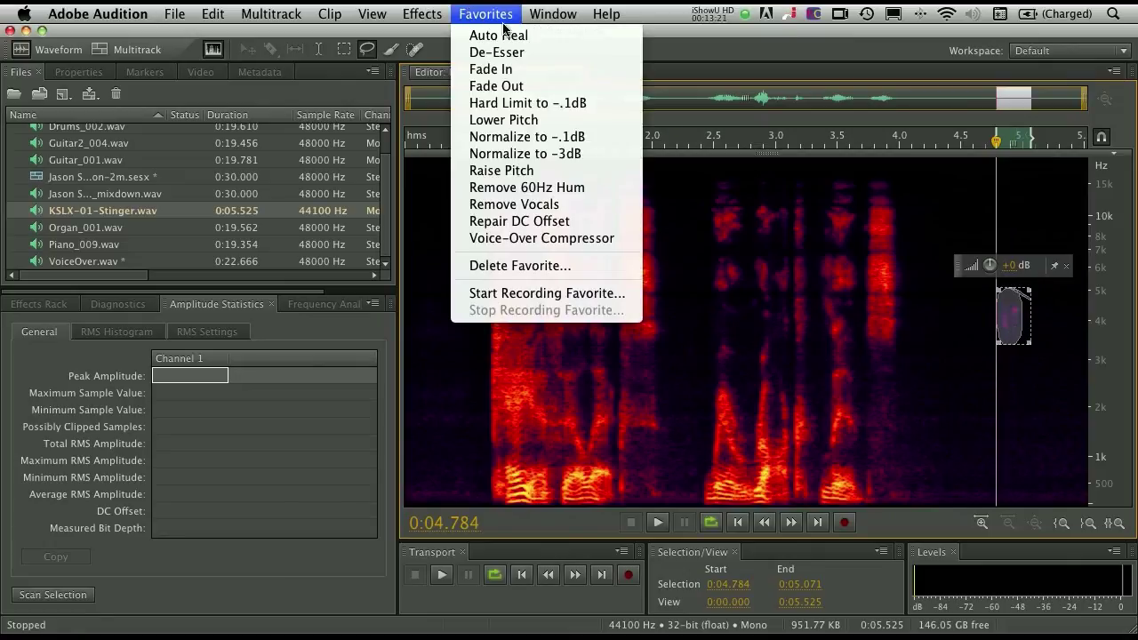
click(550, 37)
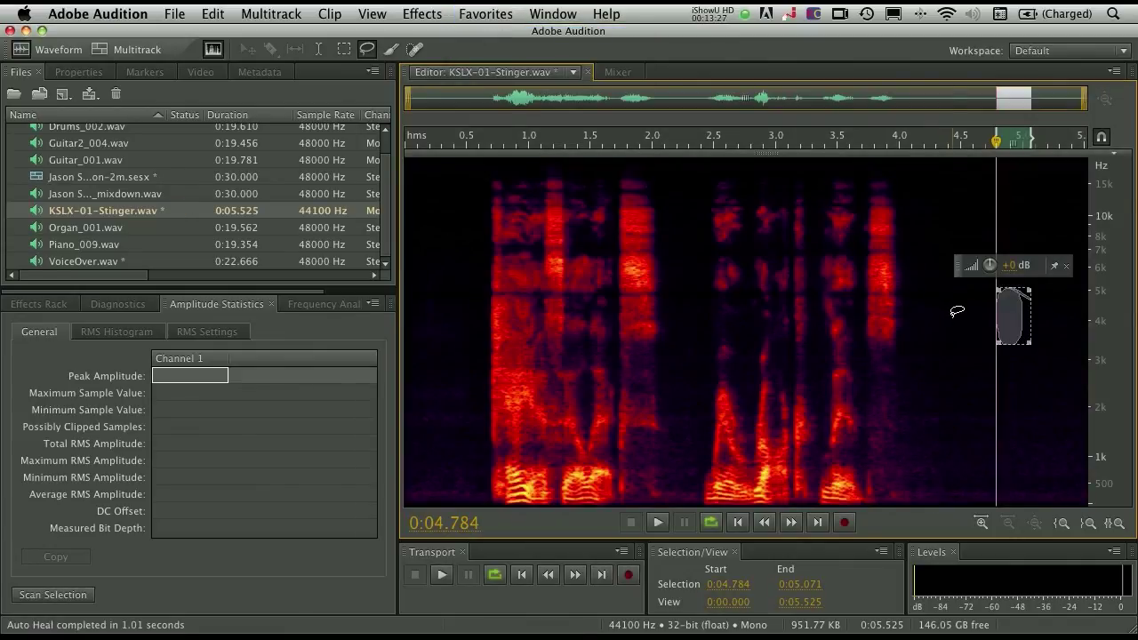
Step: Clear the lasso selection and audition the healed stinger from about 4.09 s
click(953, 360)
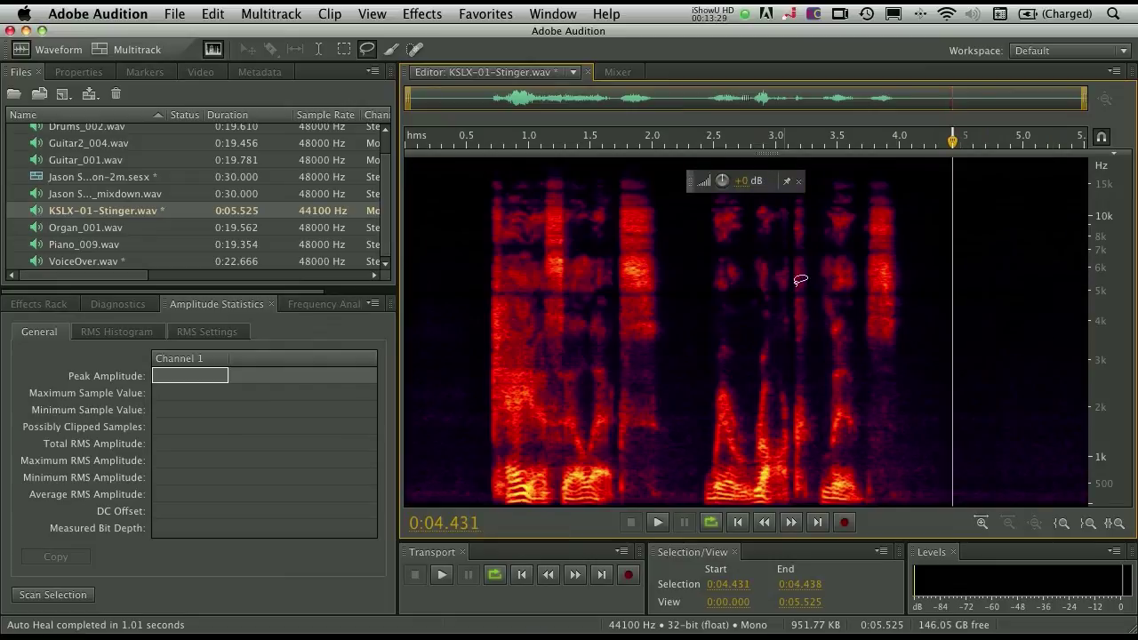
key(space)
click(914, 268)
key(space)
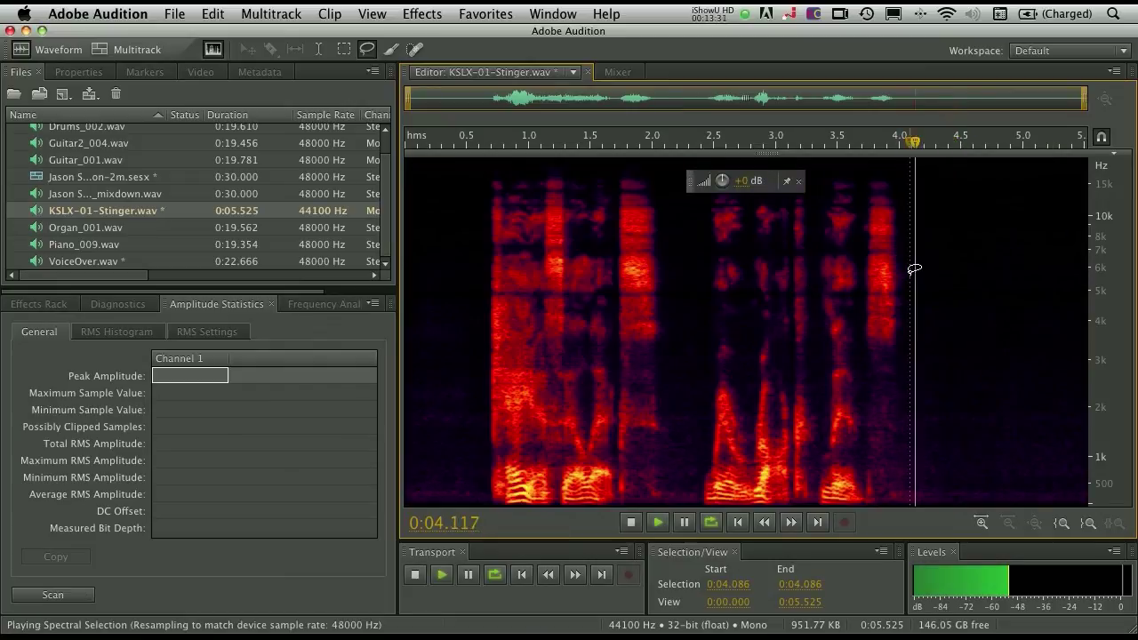
Step: Stop the audition, undo the Auto Heal on the stinger's faint noise near 5 s, and place the playhead at about 4.45 s
key(space)
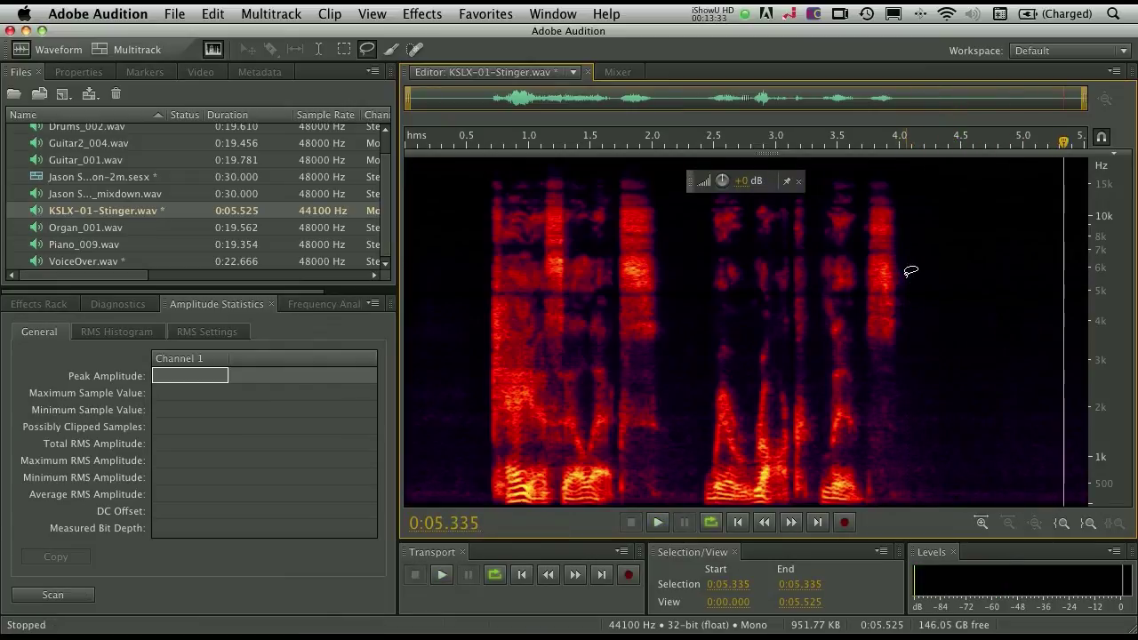
click(216, 13)
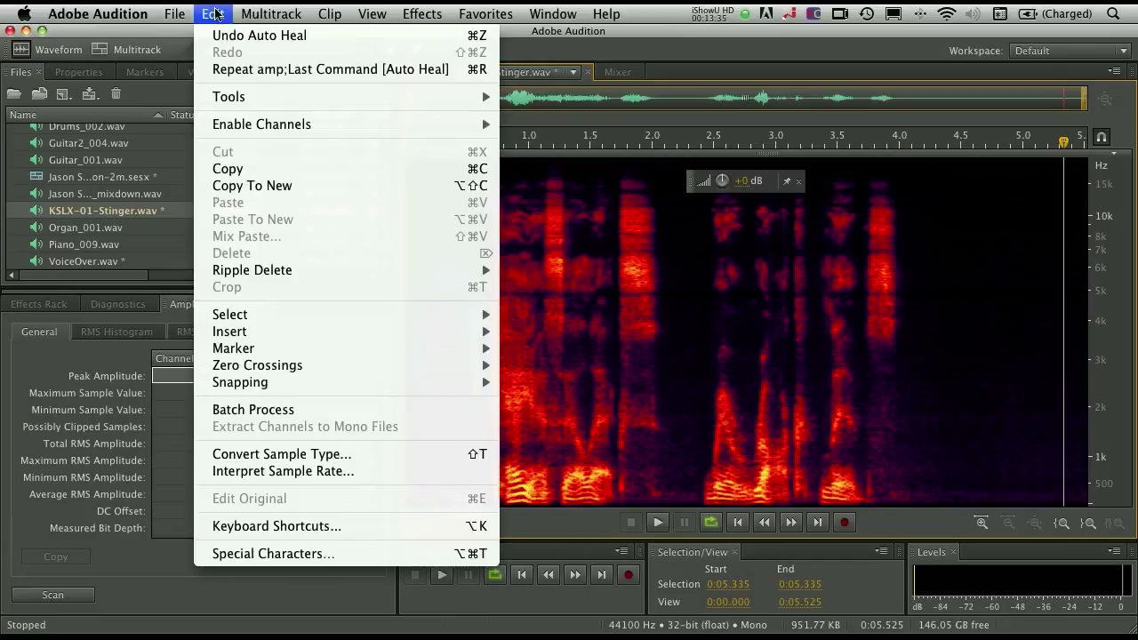
click(244, 35)
click(956, 277)
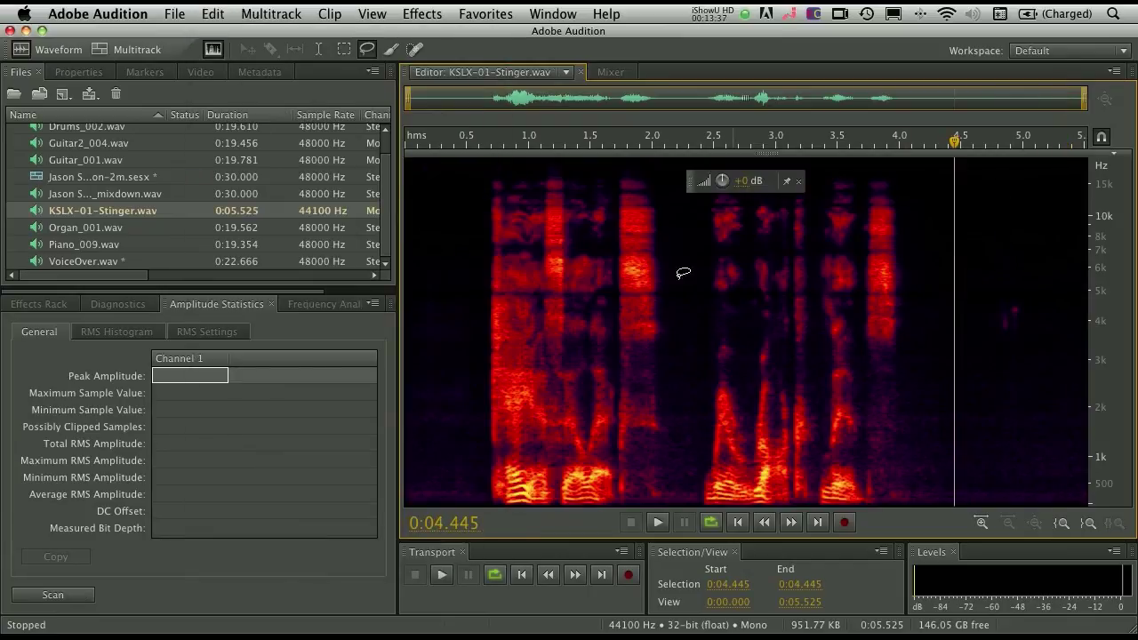
Step: Heal the faint noise at about 4.9 s, between 4 and 5 kHz, with a short 30 px Spot Healing Brush stroke
click(414, 51)
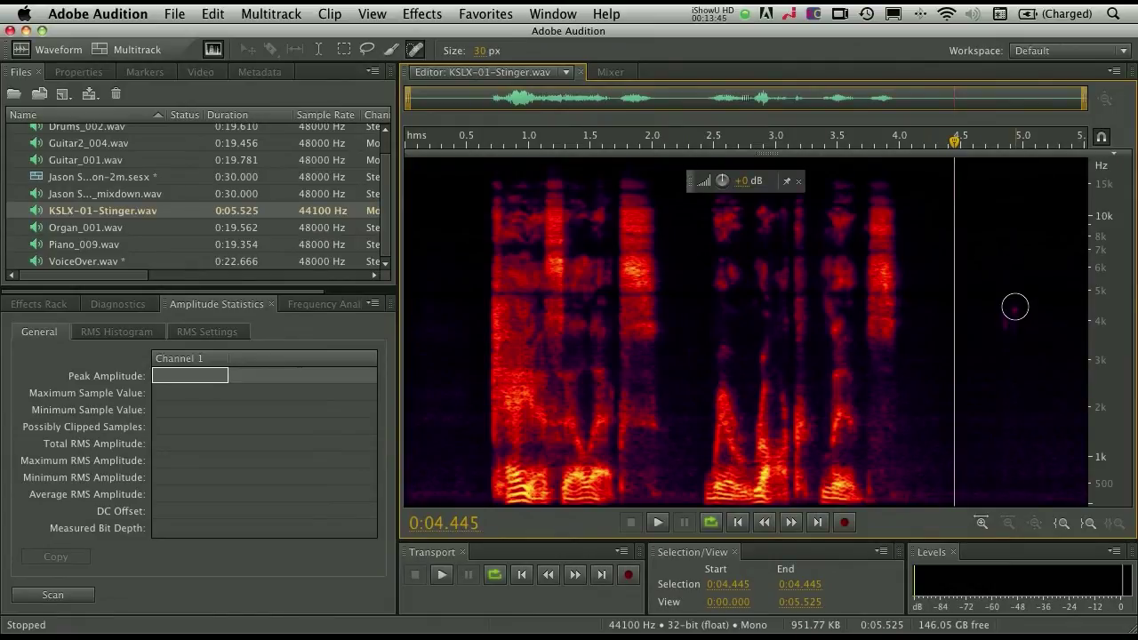
mouse_move(1012, 305)
mouse_down()
mouse_move(1008, 329)
mouse_move(1008, 311)
mouse_up()
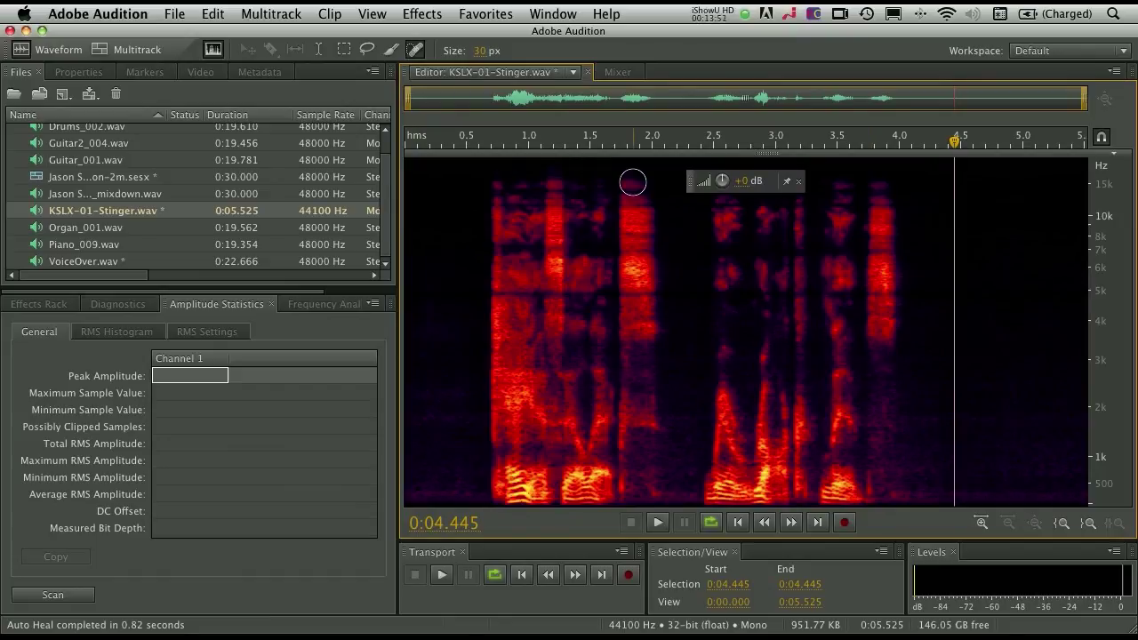
Step: Paint a Paintbrush Selection stroke across the stinger from about 0.68 to 1.86 s near 5.5 kHz, with 30 px size and opacity 50
click(391, 50)
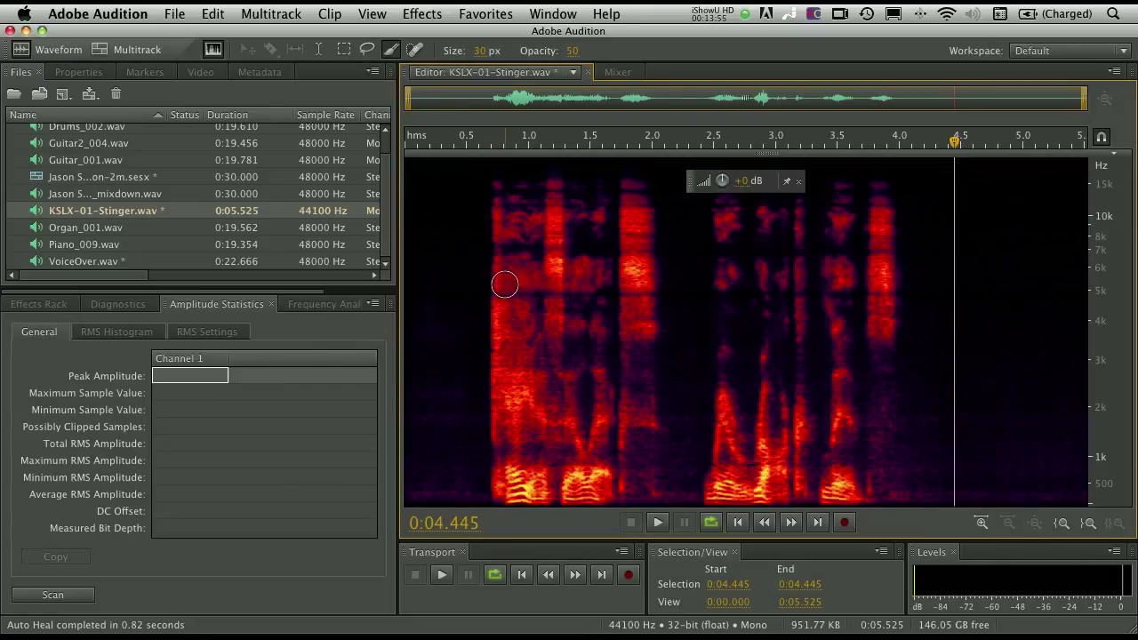
click(489, 280)
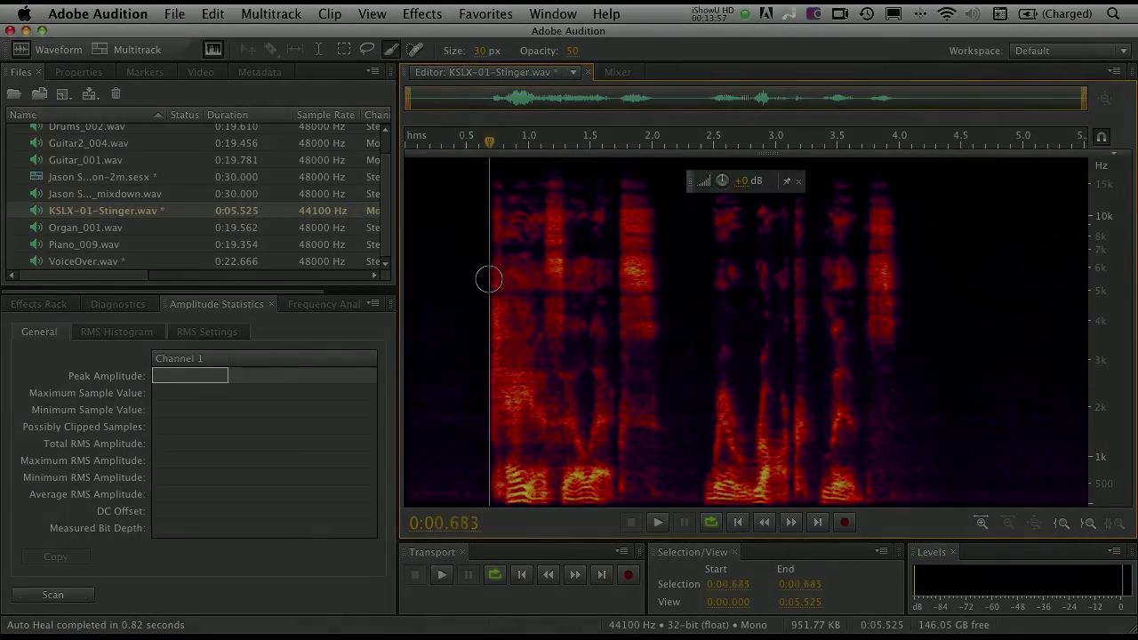
drag(489, 280, 635, 276)
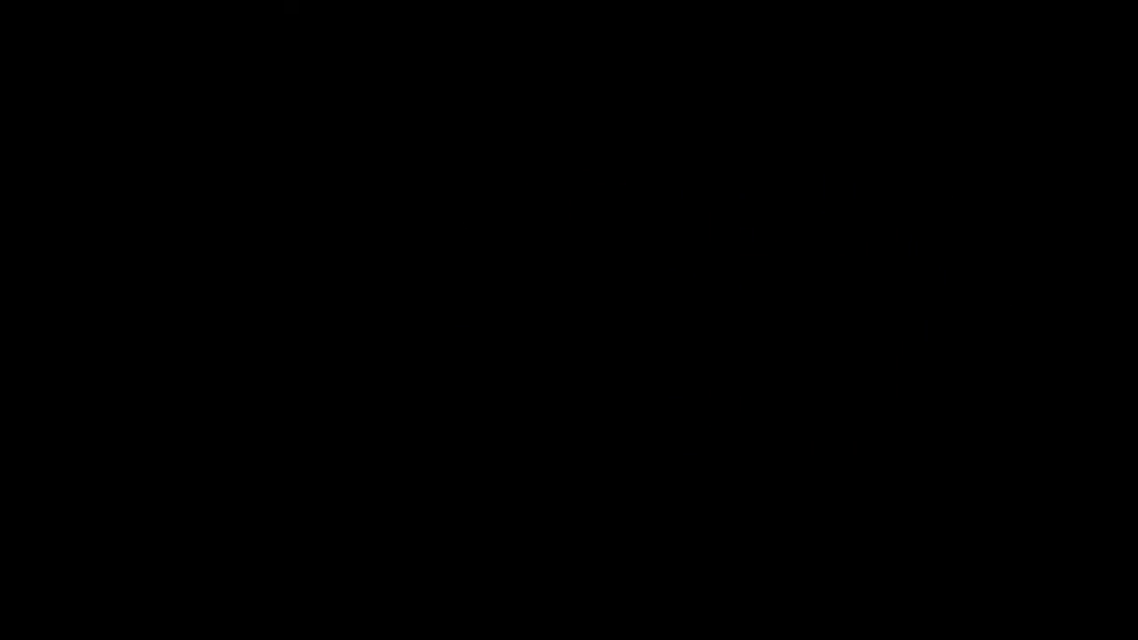